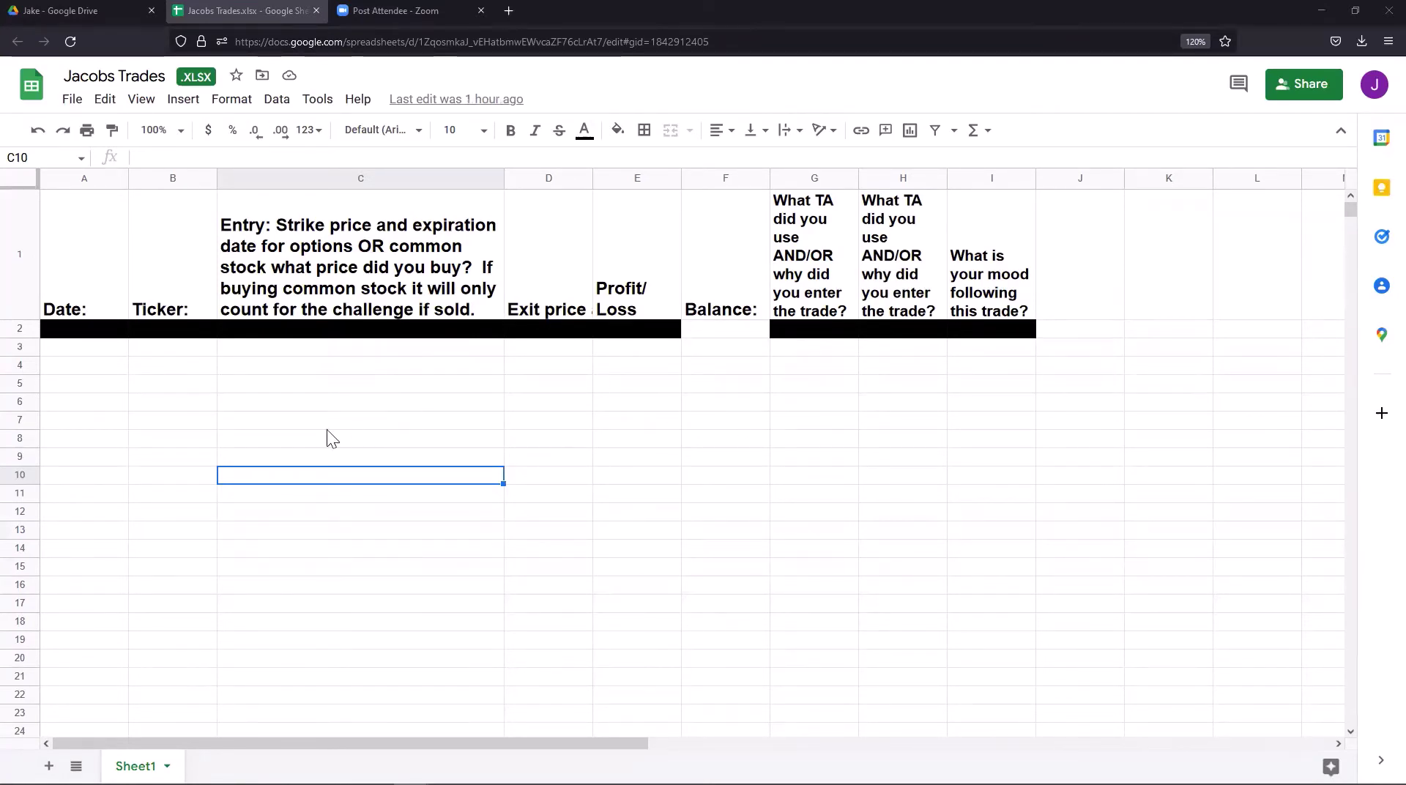
left_click(70, 347)
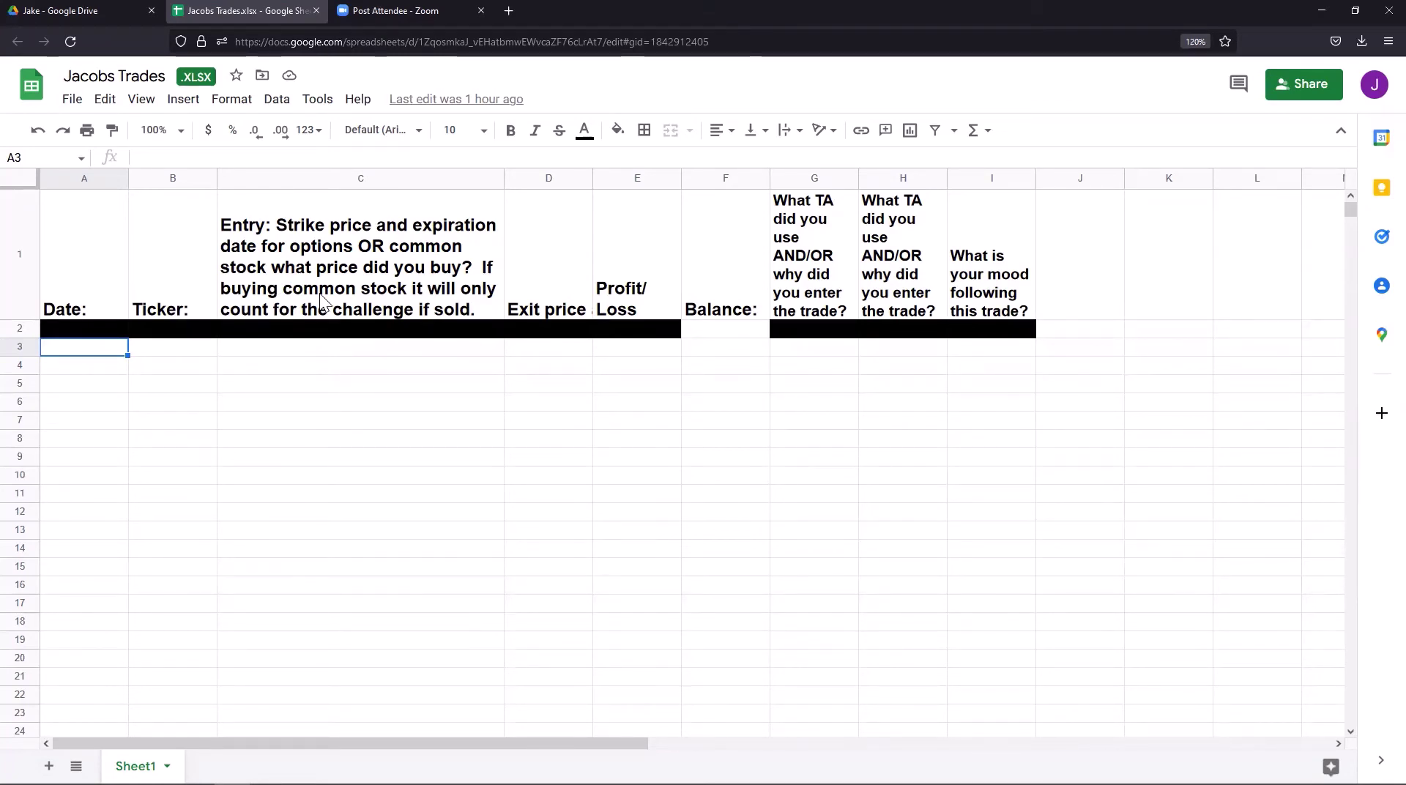
left_click(405, 344)
left_click(94, 347)
type("Spy $40")
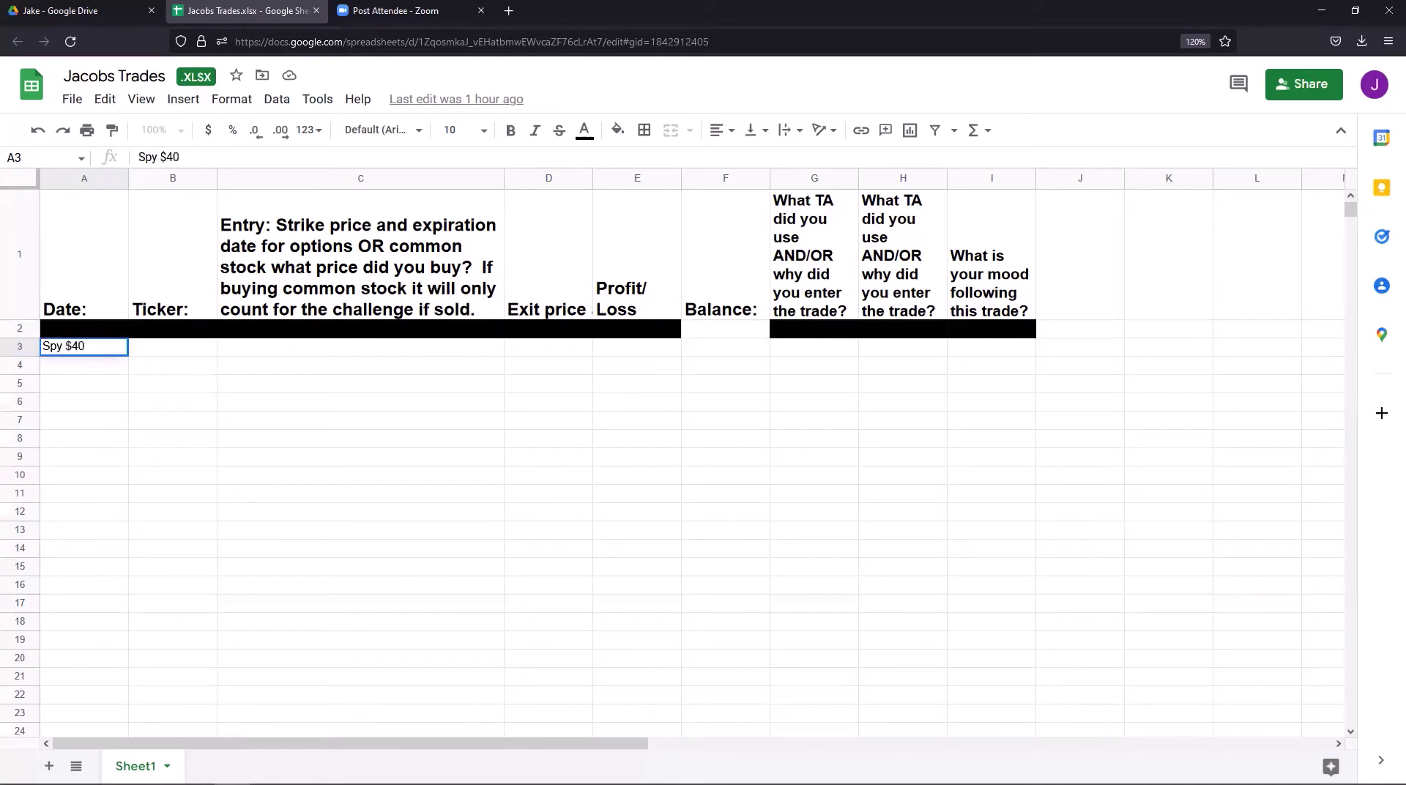
type("6.")
left_click(166, 348)
Step: Replace the entry in the first Date cell, A3, with 8/03
left_click(93, 351)
triple_click(93, 352)
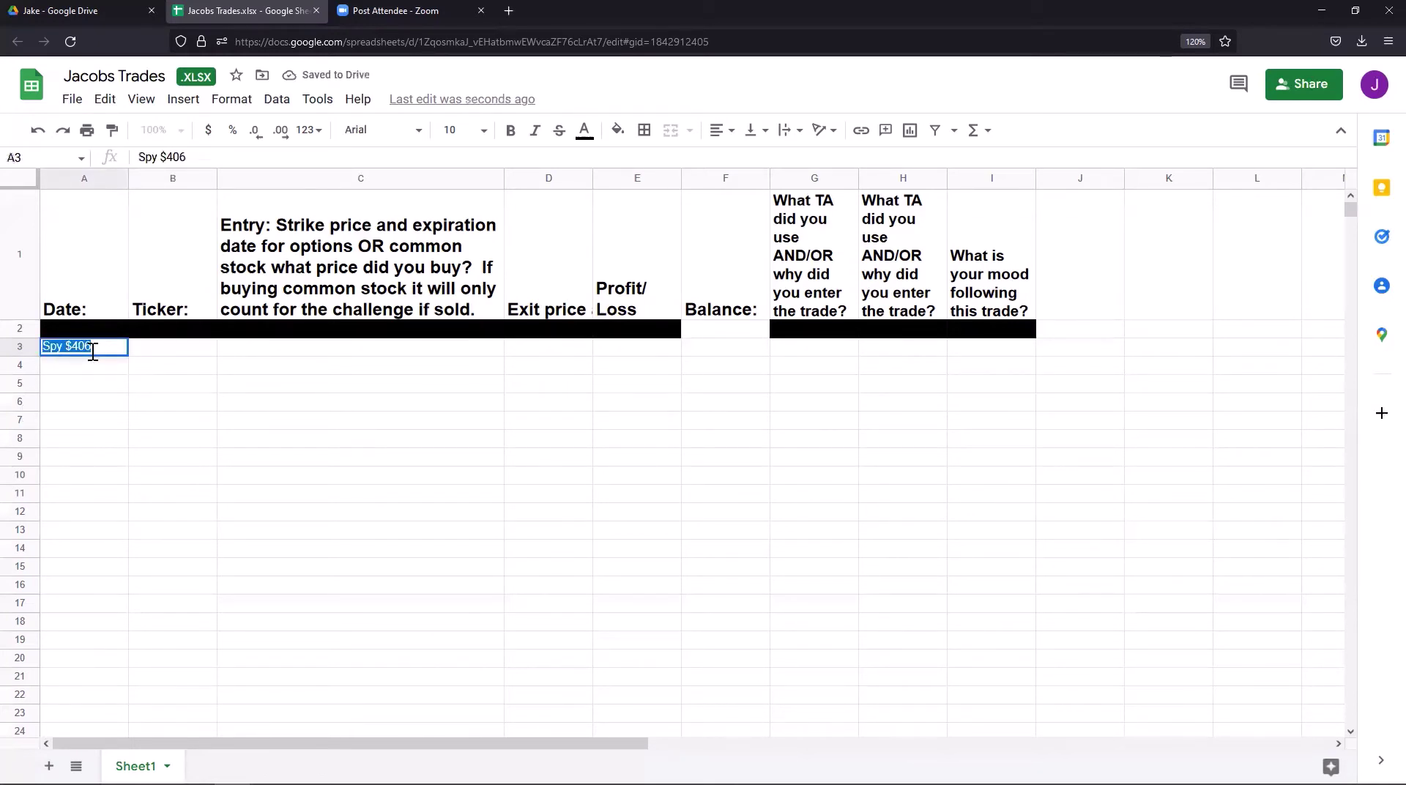
type("8/03")
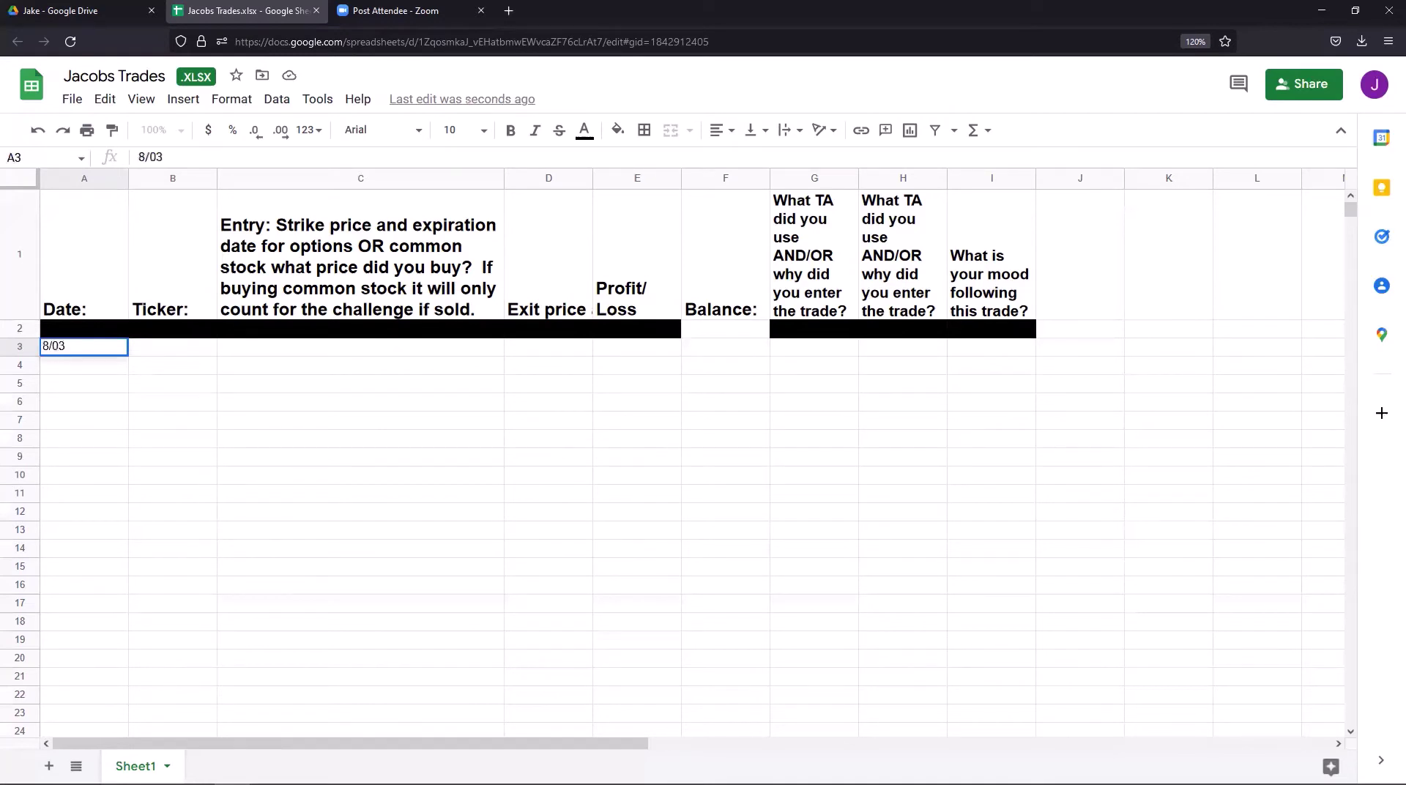
Step: Enter SPY in capitals as the ticker in B3
left_click(164, 349)
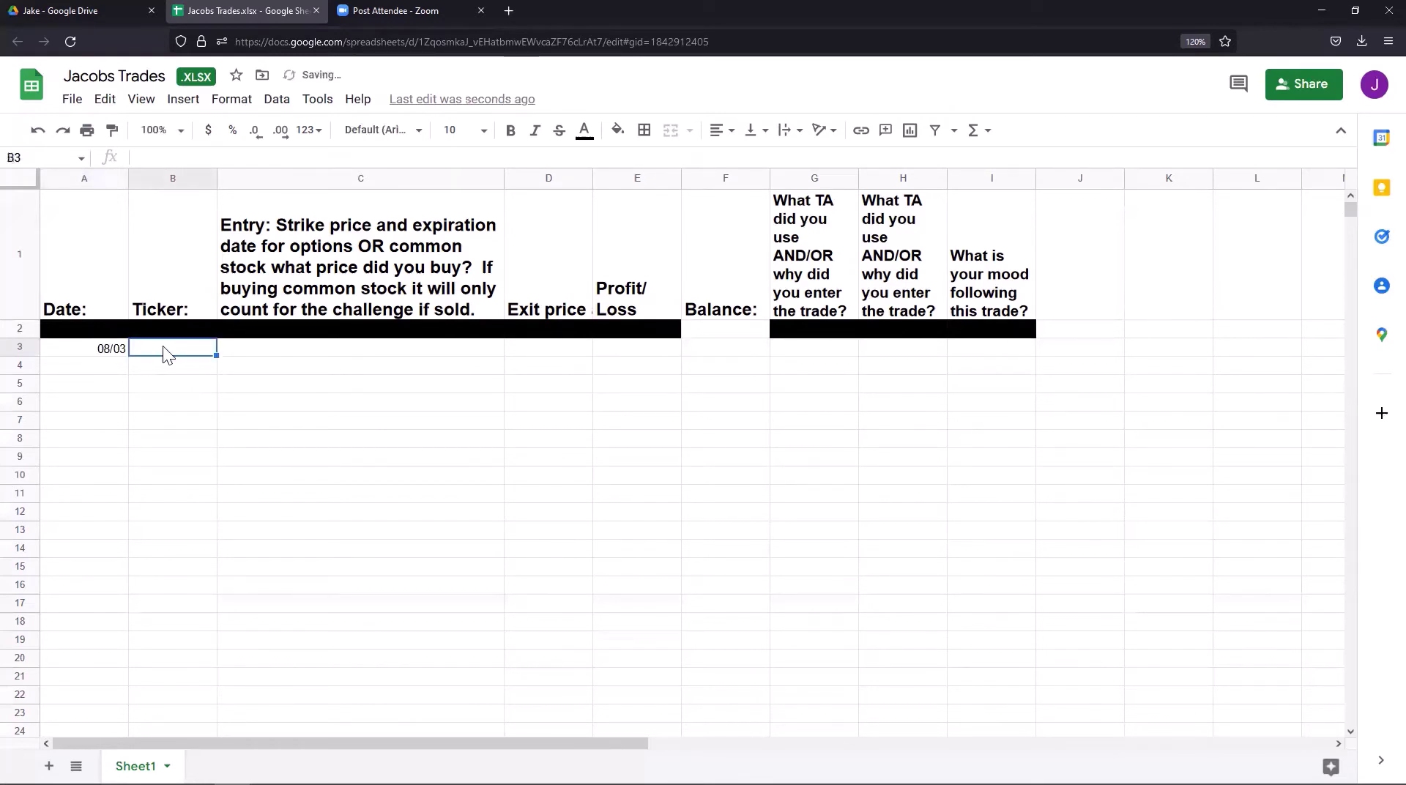
type("Spy Put")
key("BackSpace")
key("BackSpace")
key("BackSpace")
key("BackSpace")
key("BackSpace")
key("BackSpace")
key("BackSpace")
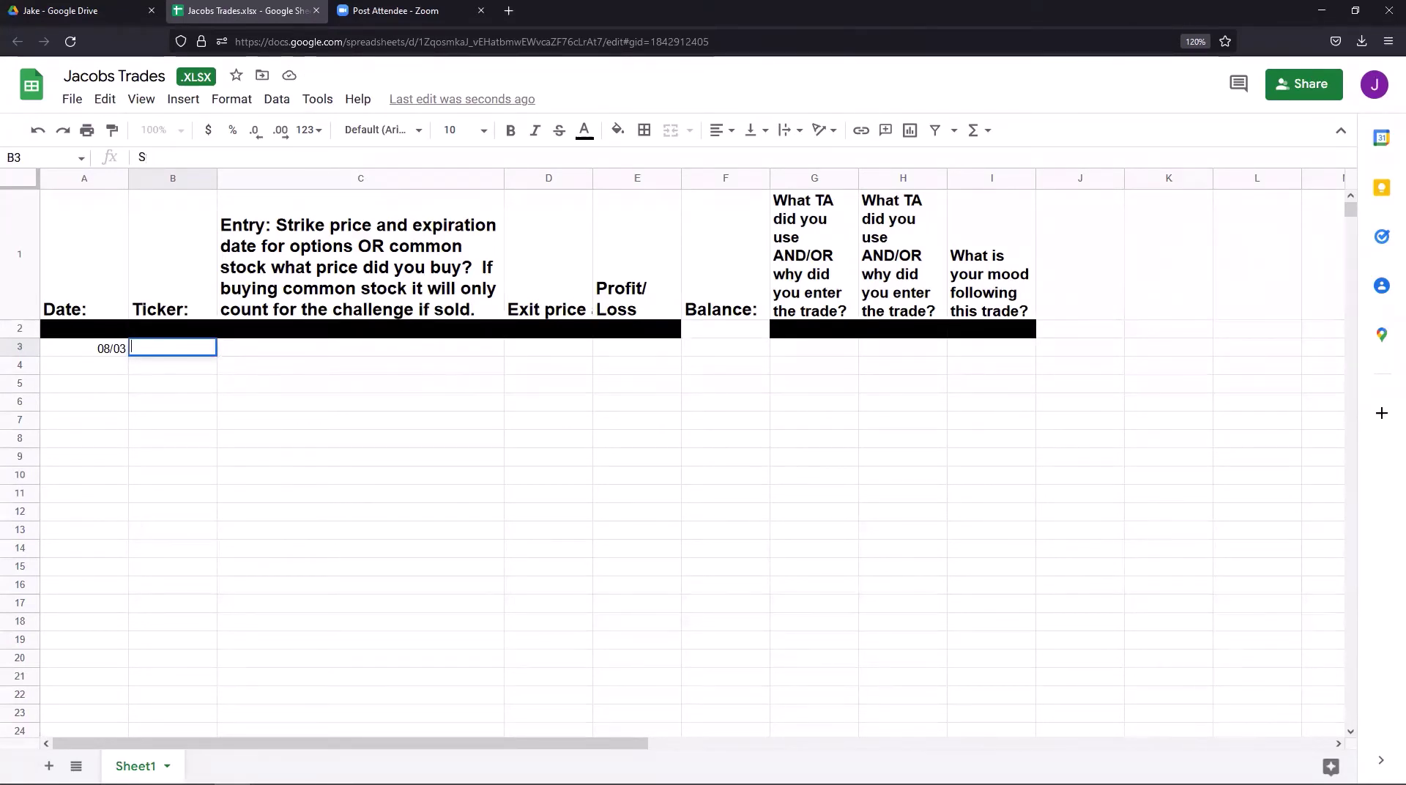
type("SPY")
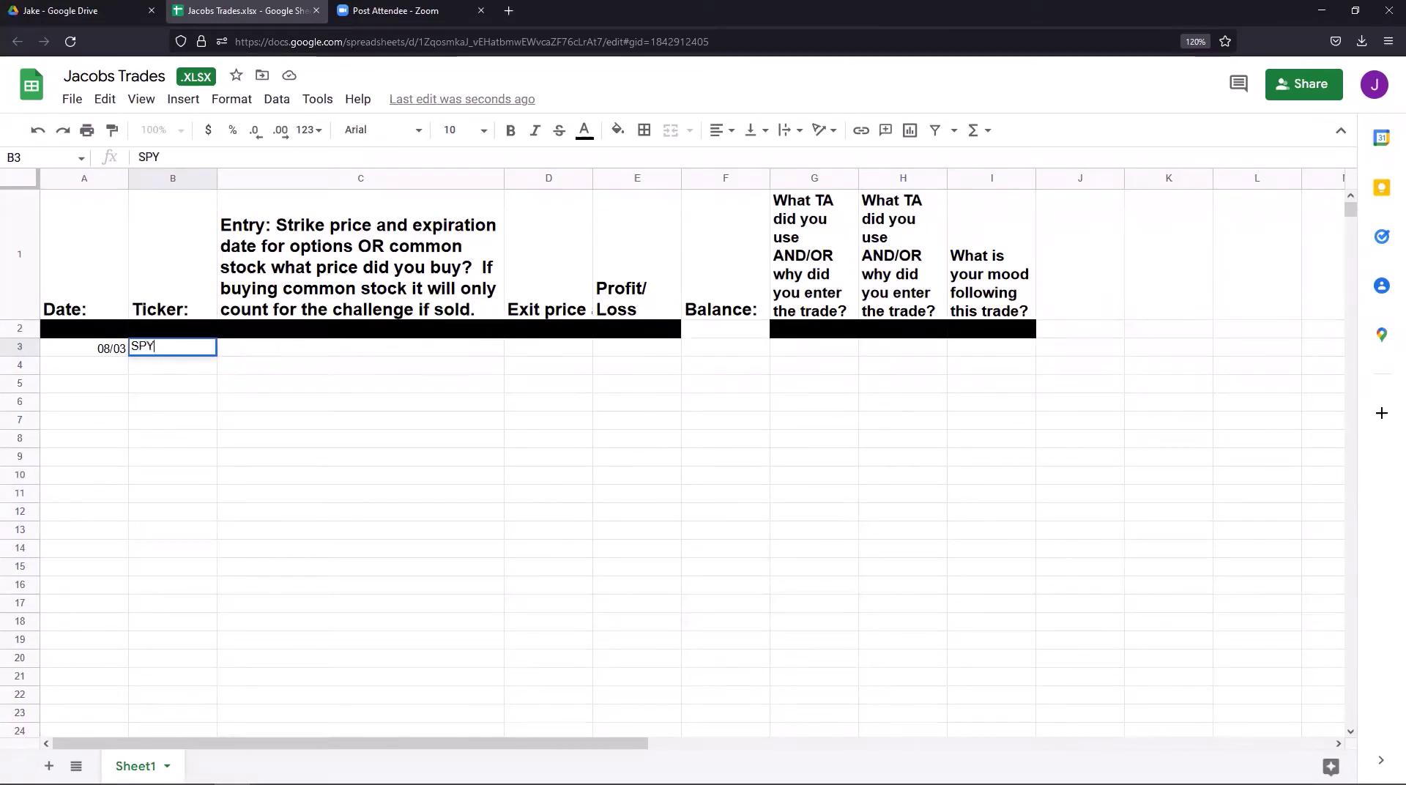
Step: Enter "$406P Sell 8/03" as the trade entry in C3
left_click(287, 345)
type("$406")
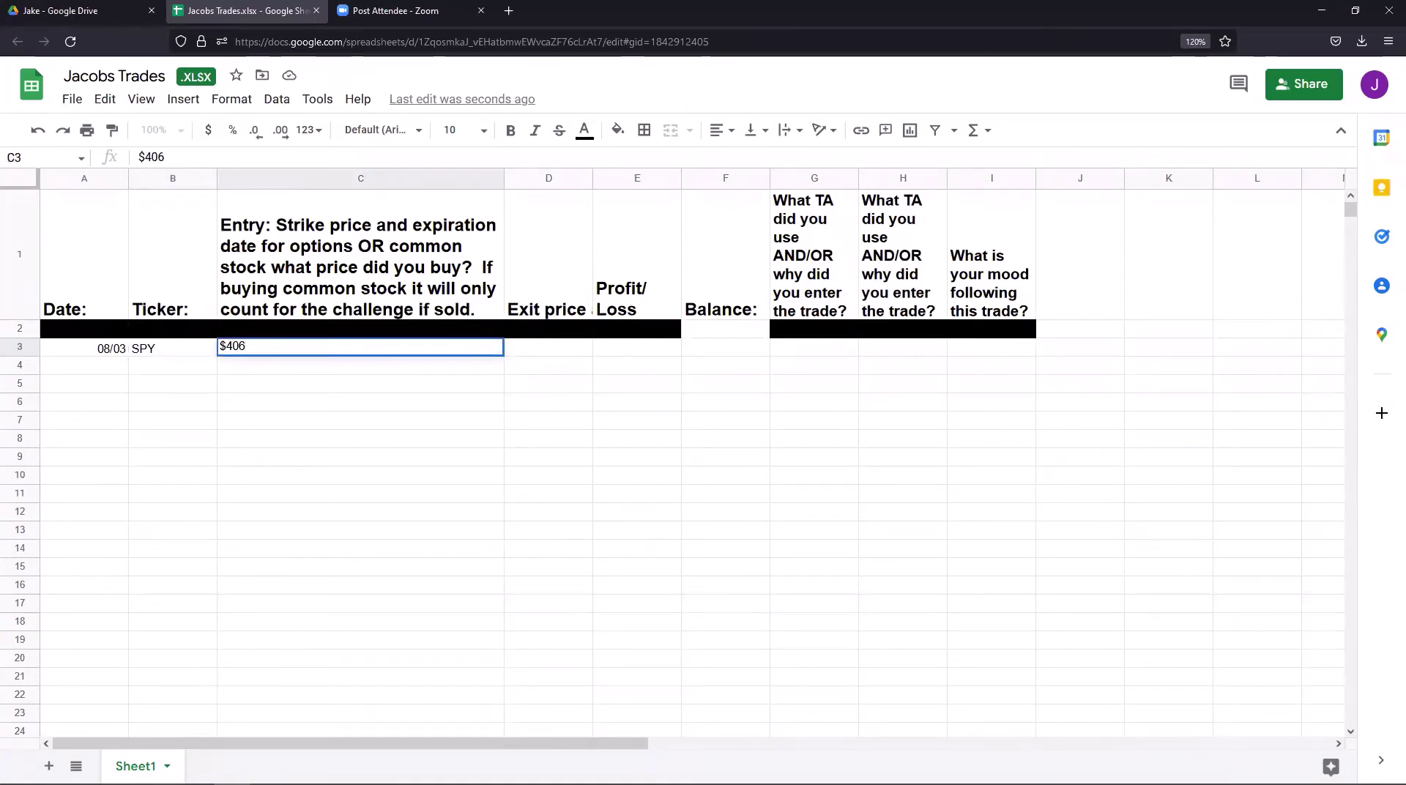
type("P Sell 8/03")
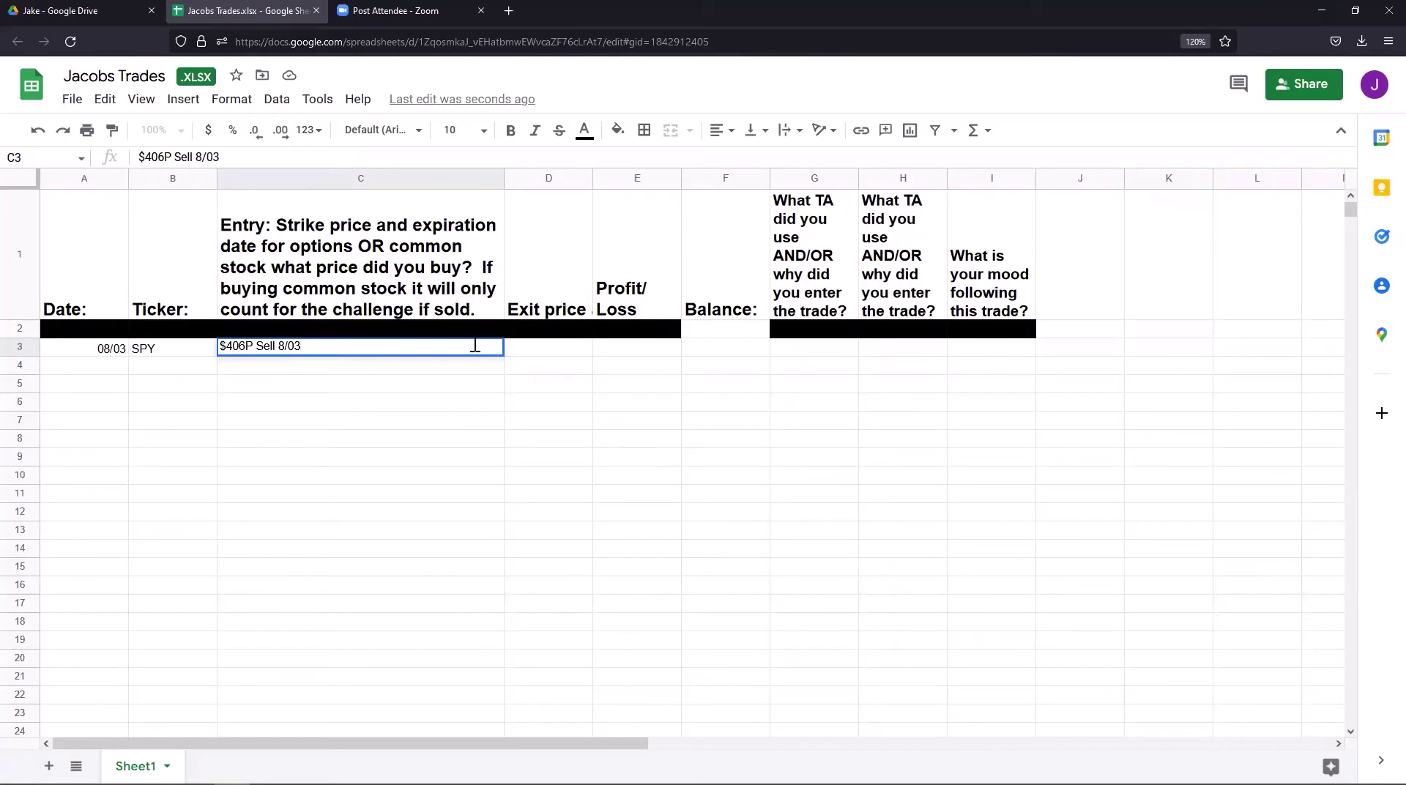
left_click(558, 344)
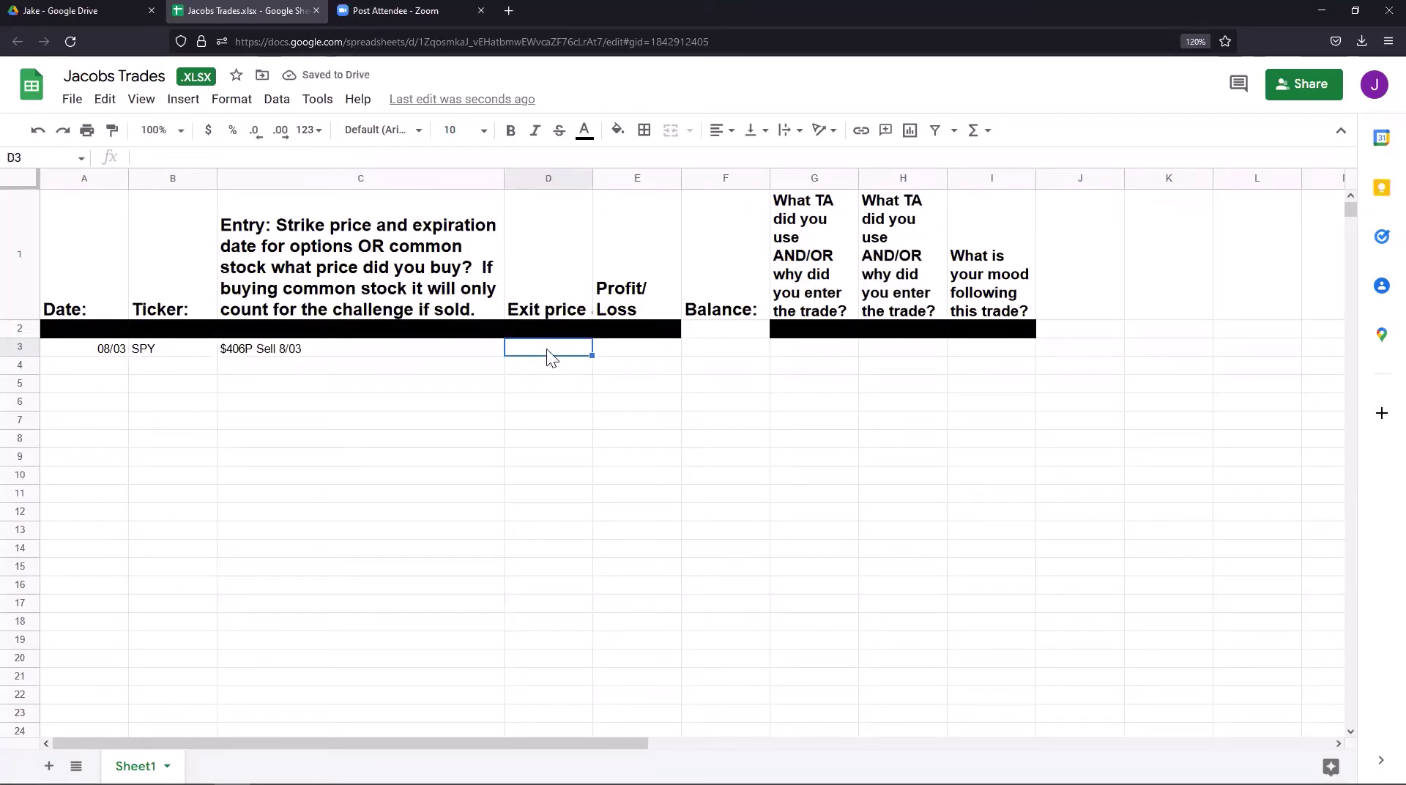
Step: Replace the trade entry in C3 with the strike and purchase price "$406P .12"
left_click(350, 349)
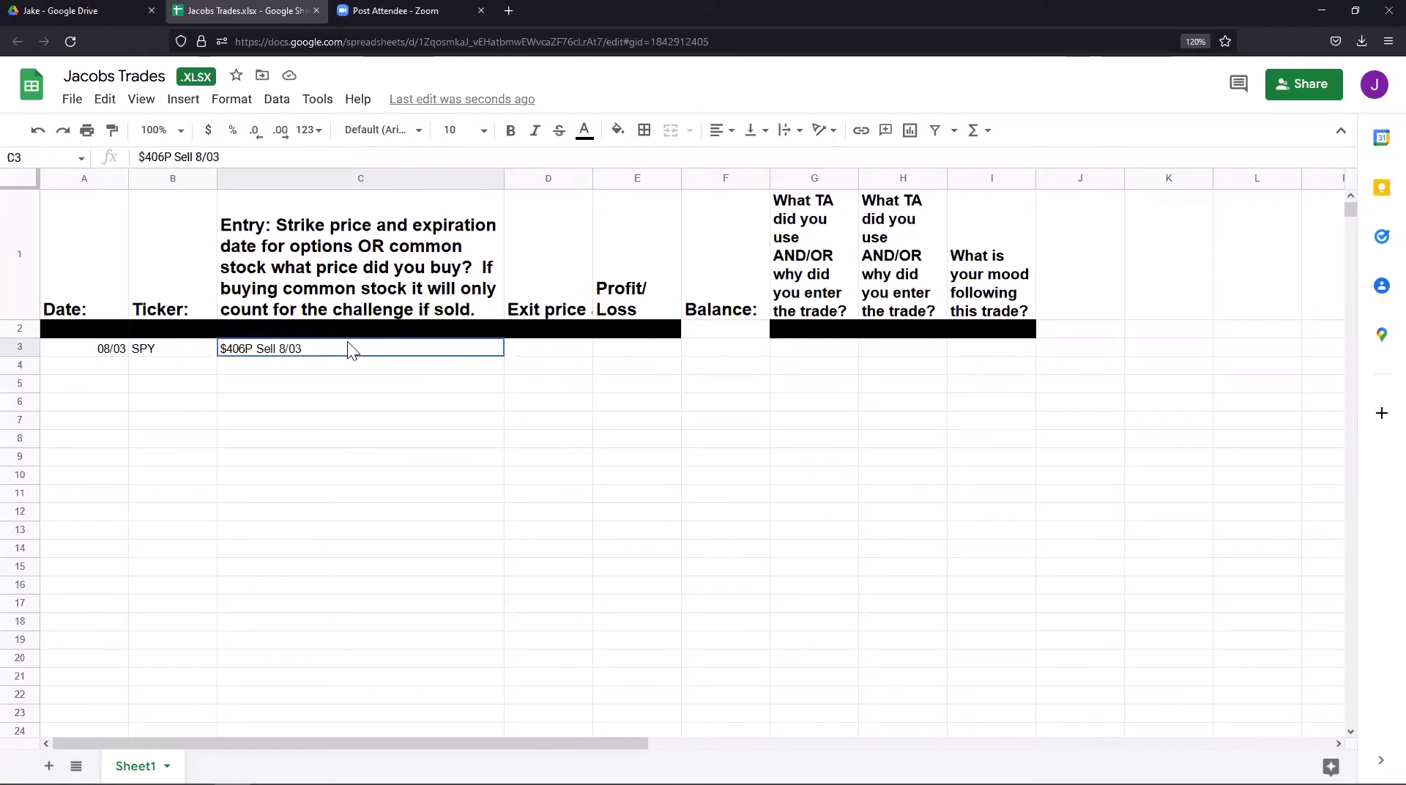
triple_click(311, 351)
key("BackSpace")
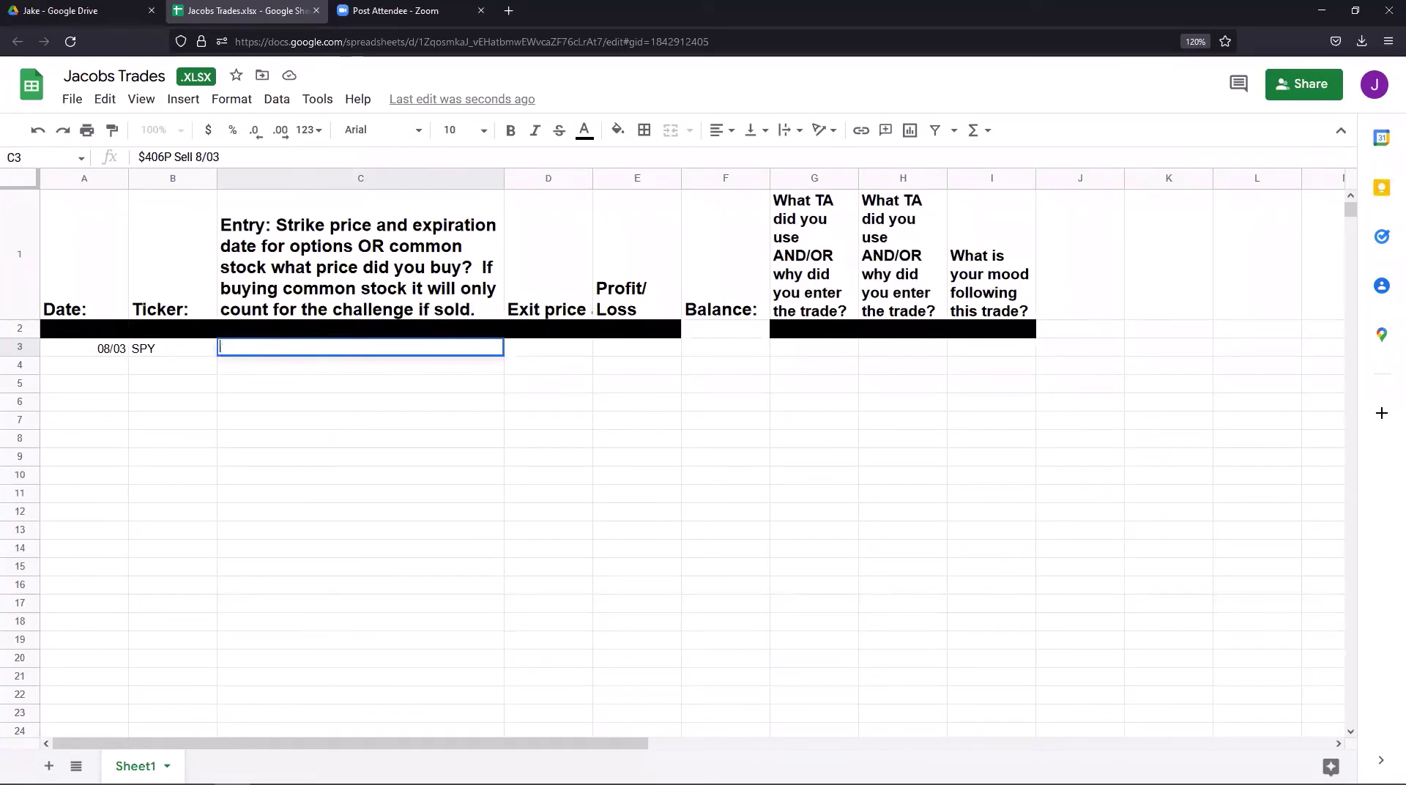
type("$406P")
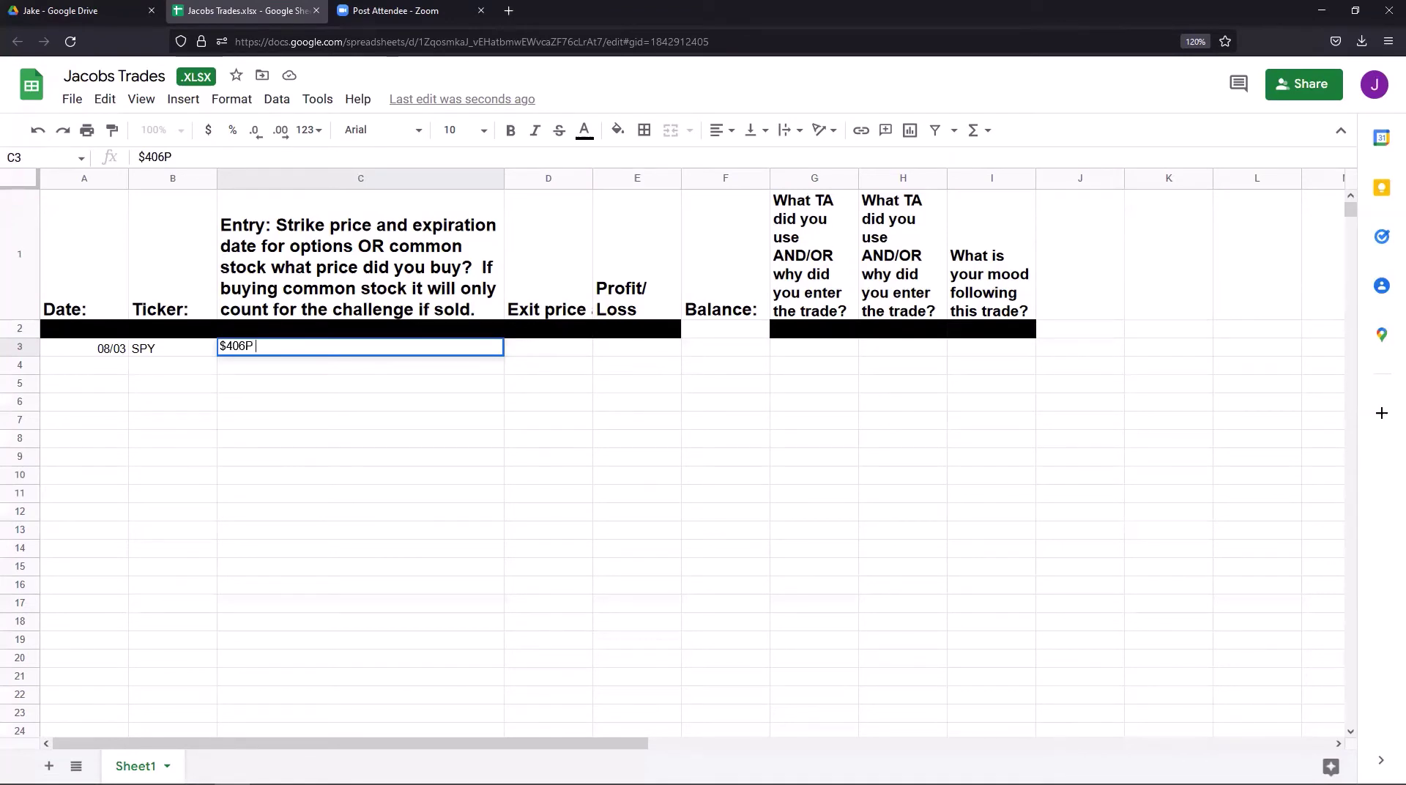
type(" .12")
Step: Enter an exit price of .20 for the SPY trade in D3
left_click(541, 349)
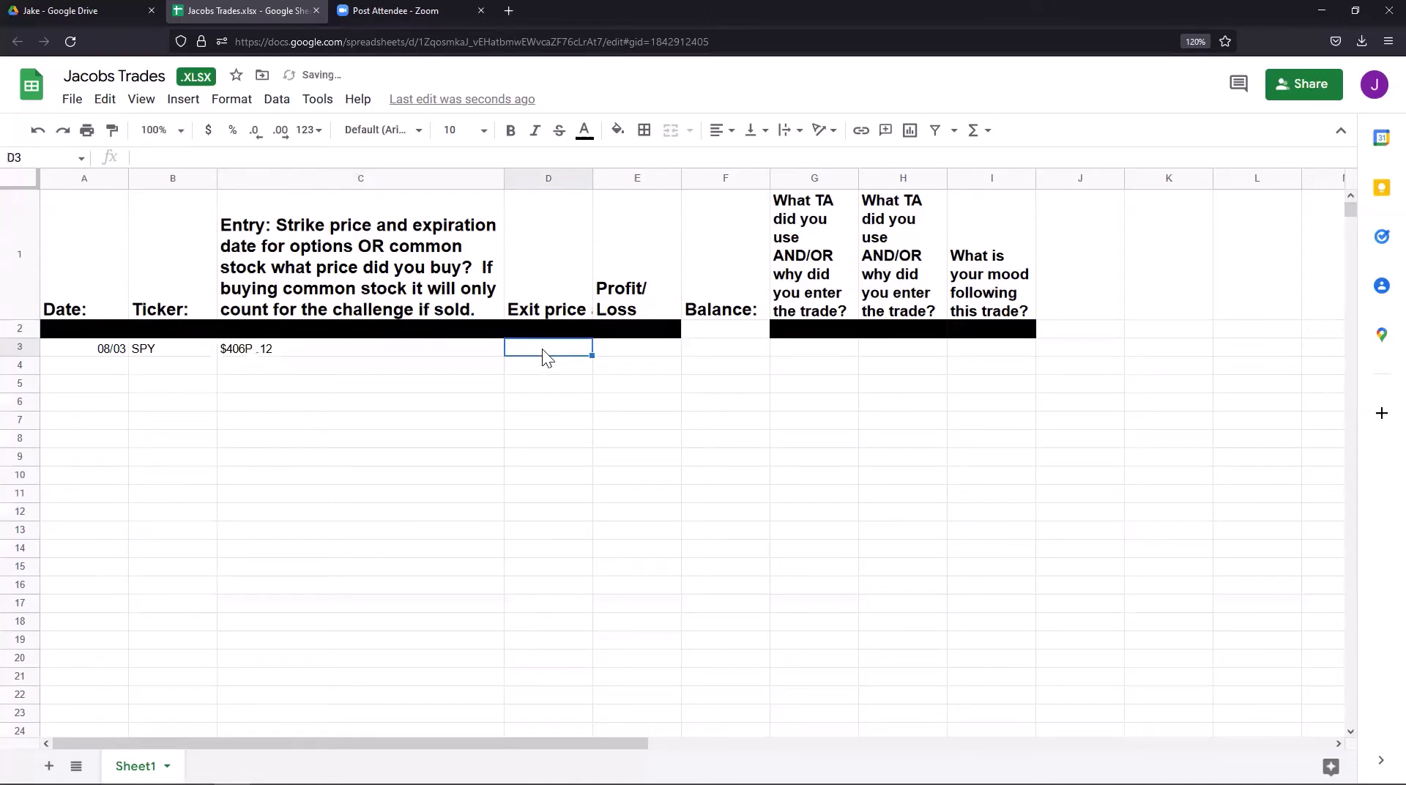
type(".28")
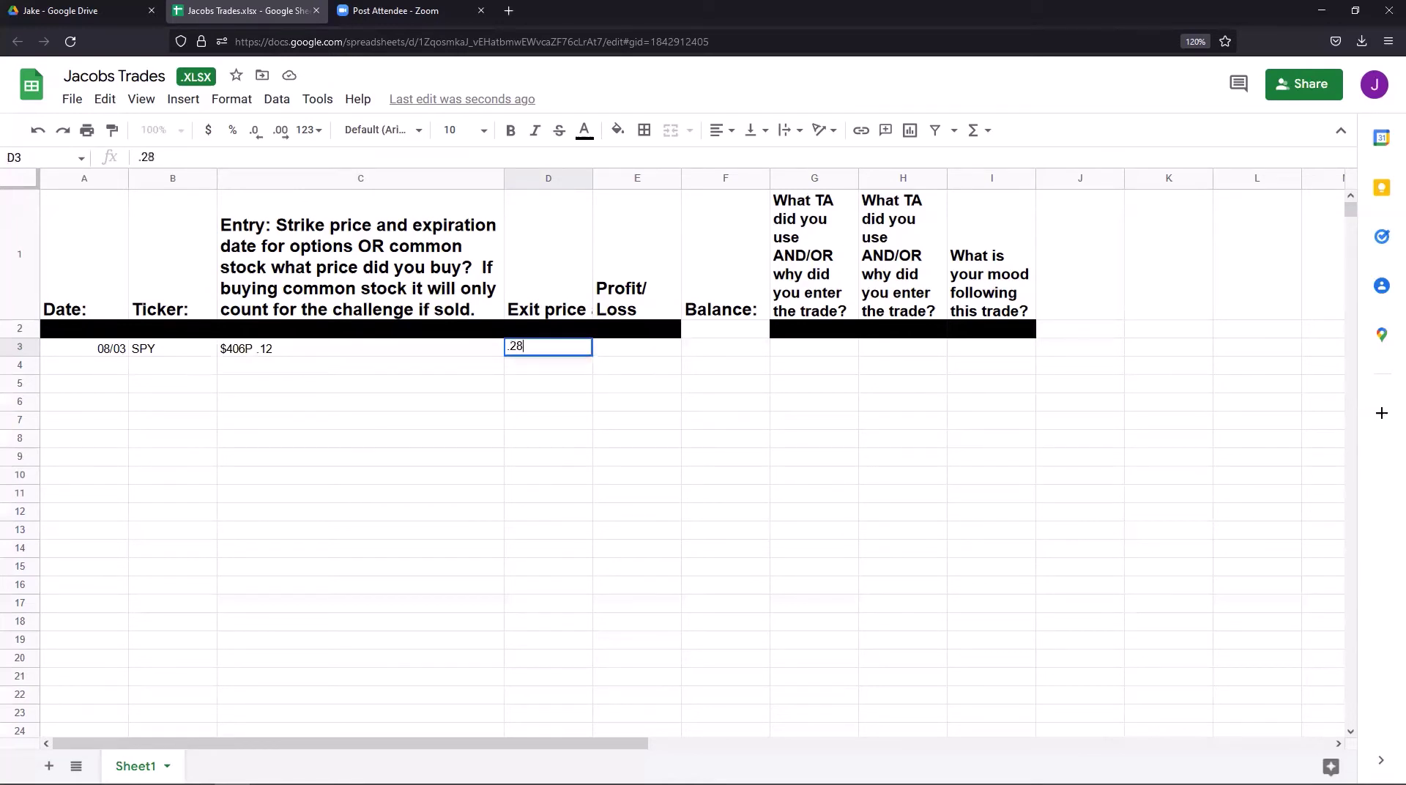
key("BackSpace")
key("BackSpace")
key("BackSpace")
type(".20")
Step: Add "10contract" in front of the strike price in the C3 entry
left_click(314, 334)
left_click(305, 347)
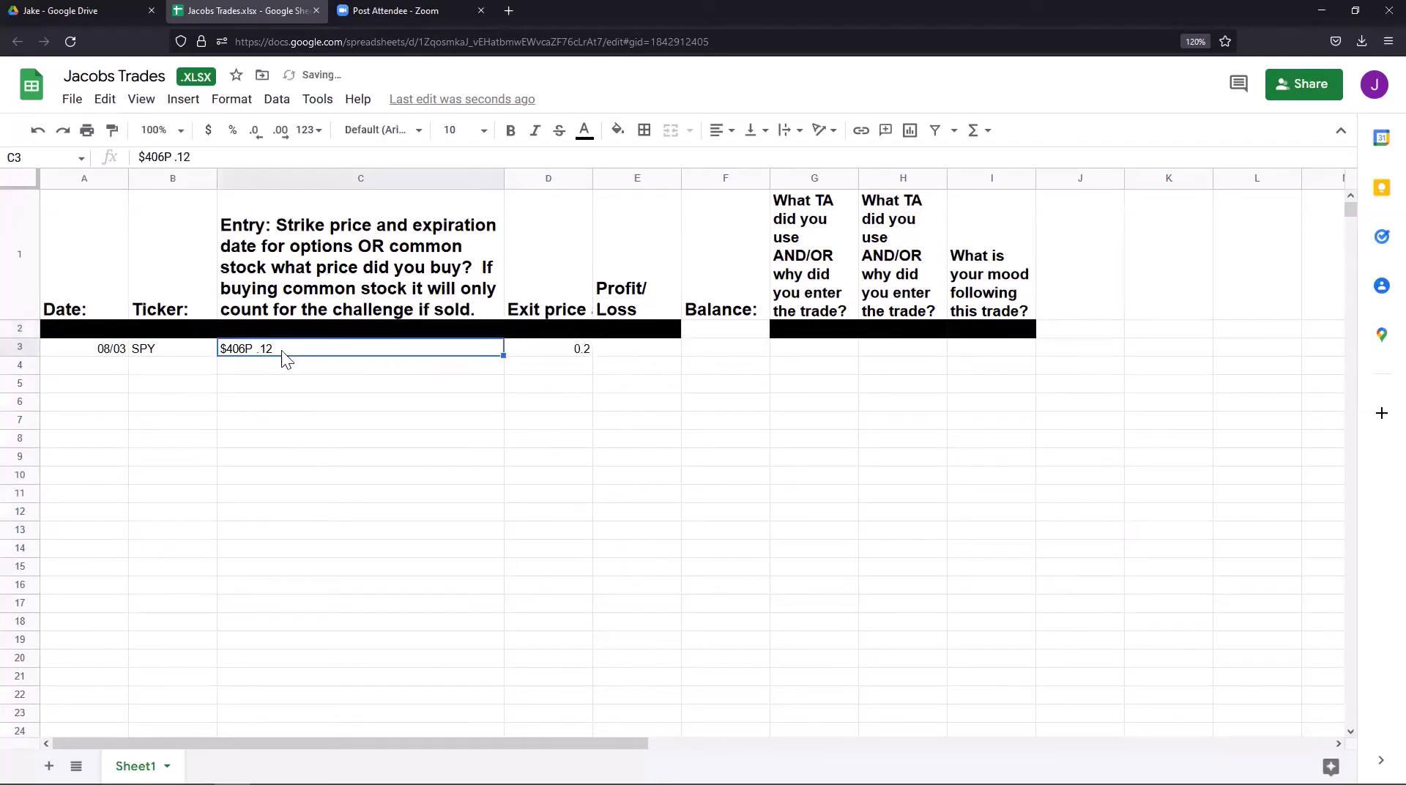
double_click(256, 351)
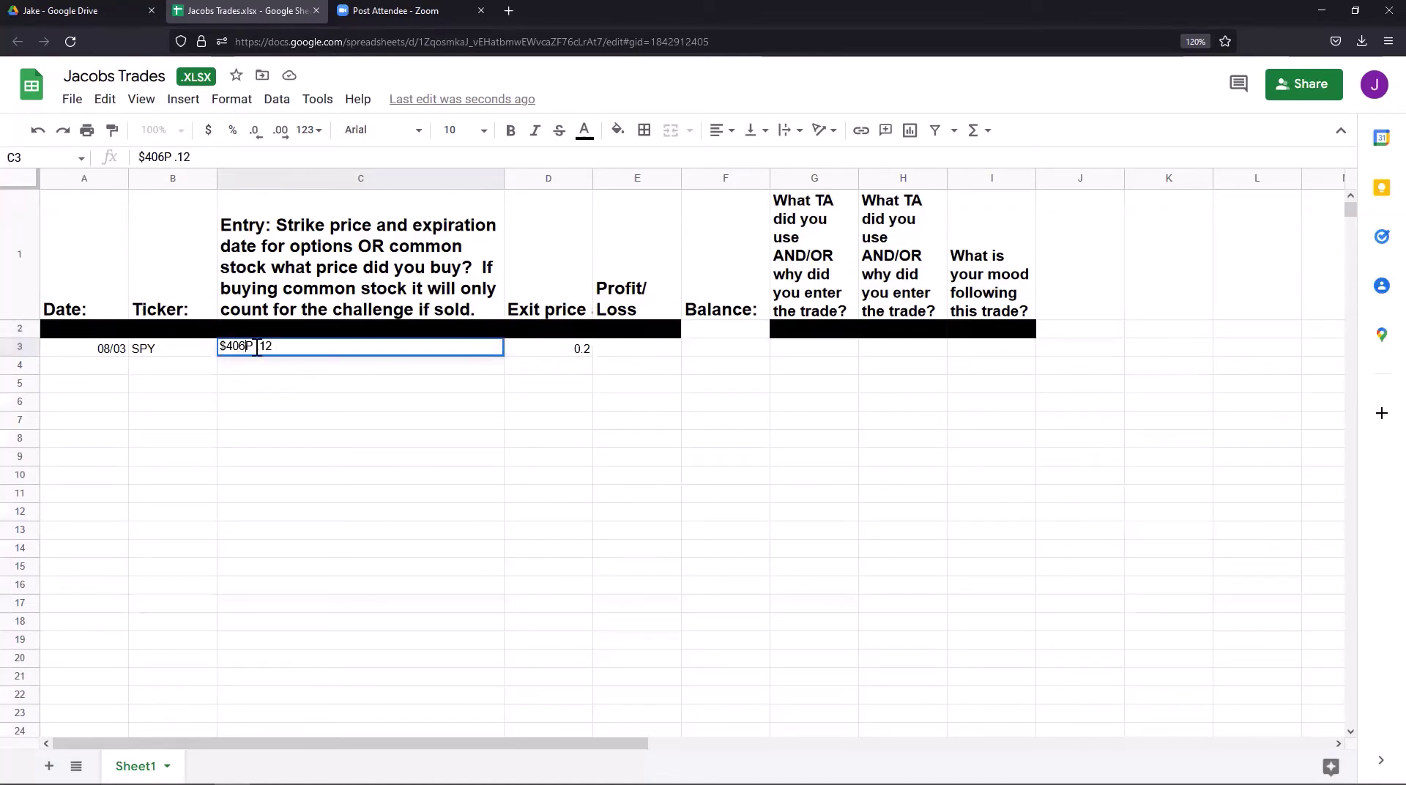
key("Home")
type("10contract")
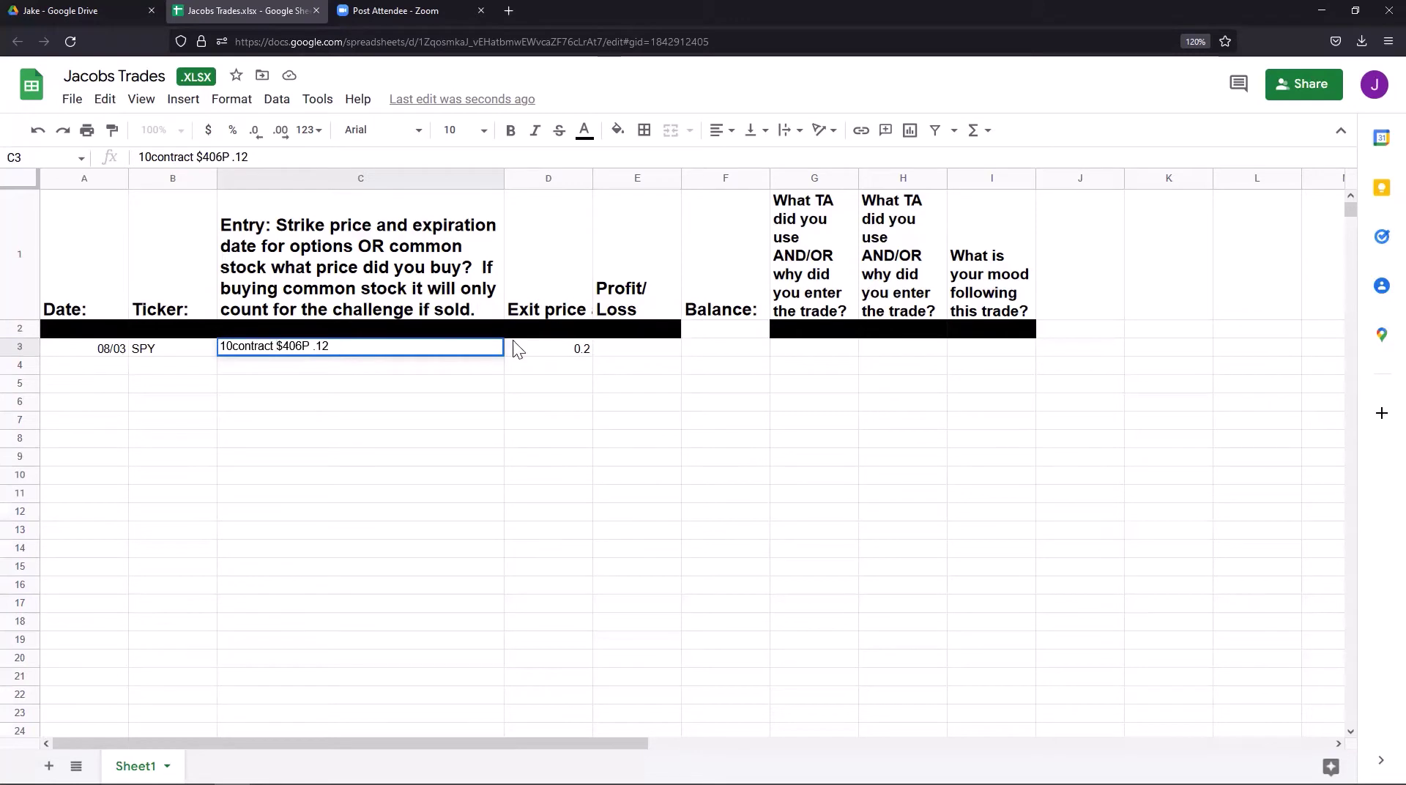
Step: Record a profit of $80 in E3 and balances of 1000 in F2 and 1080 in F3
left_click(640, 348)
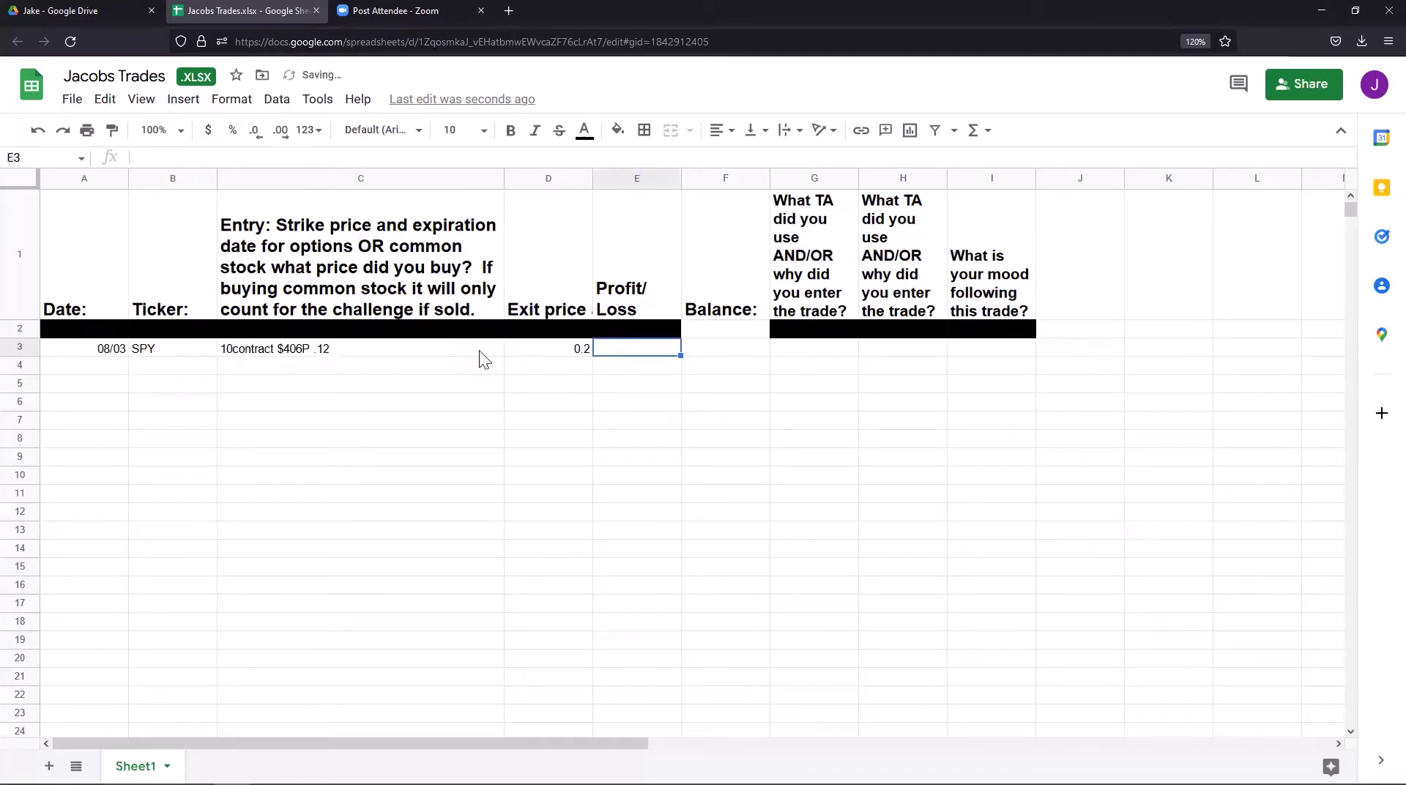
type("$80")
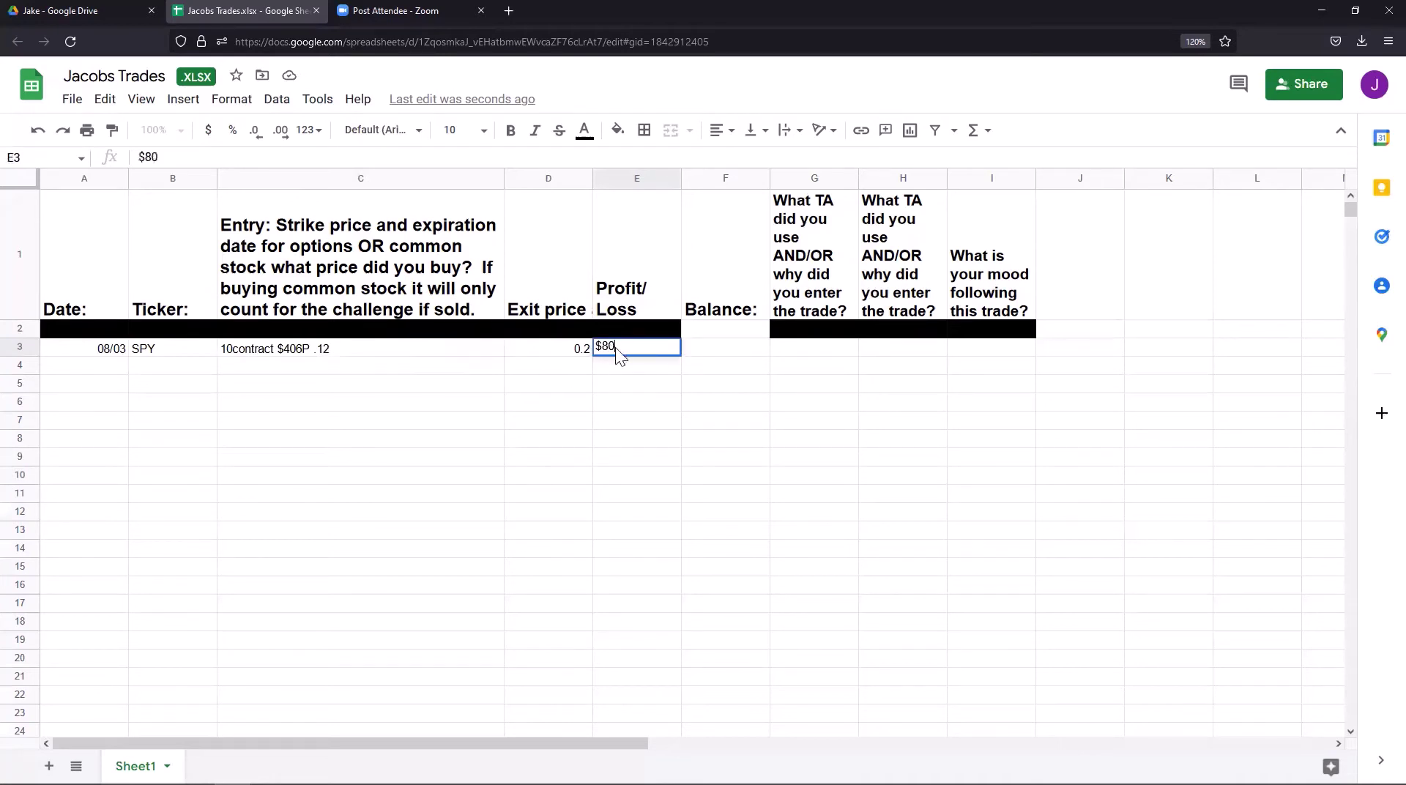
left_click(707, 327)
type("1000")
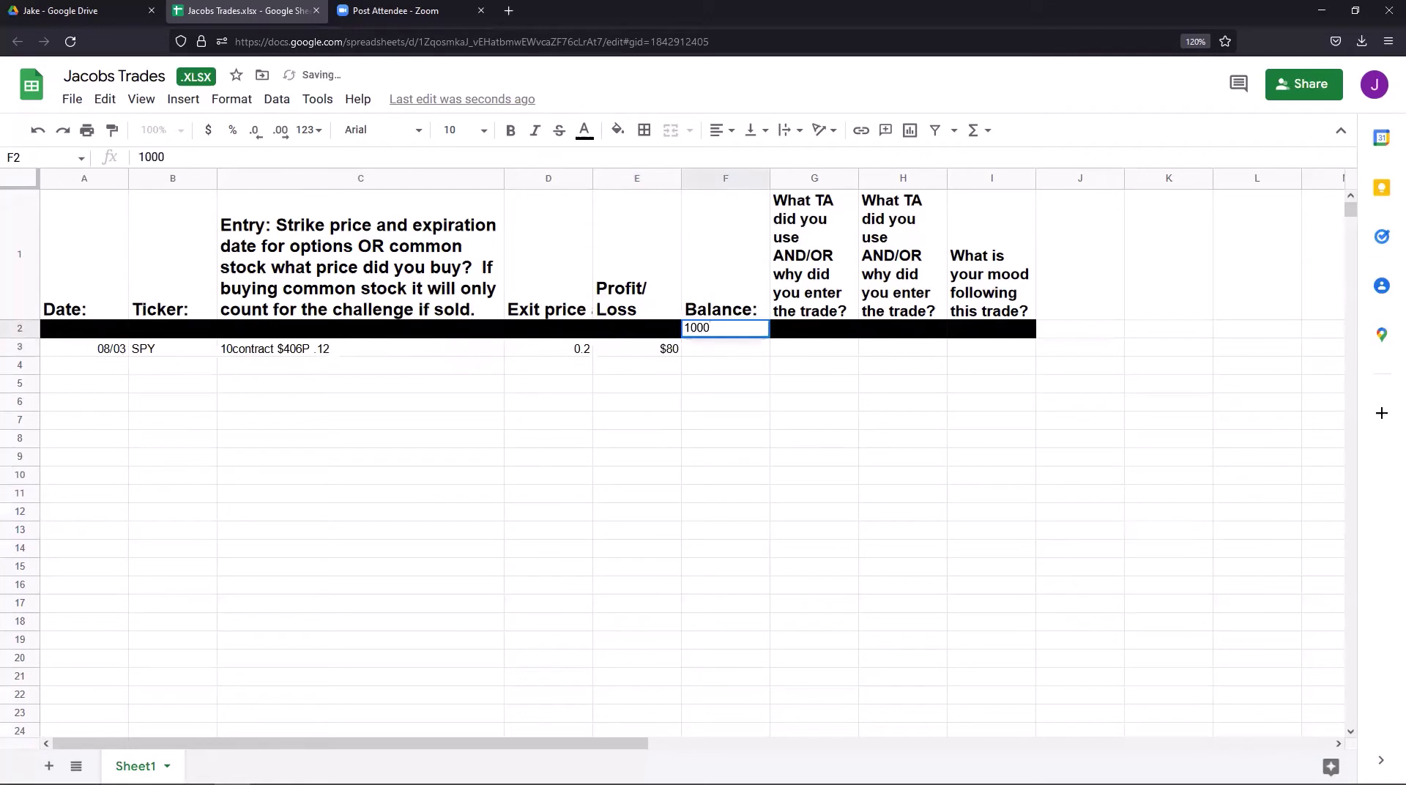
key("Return")
type("1080")
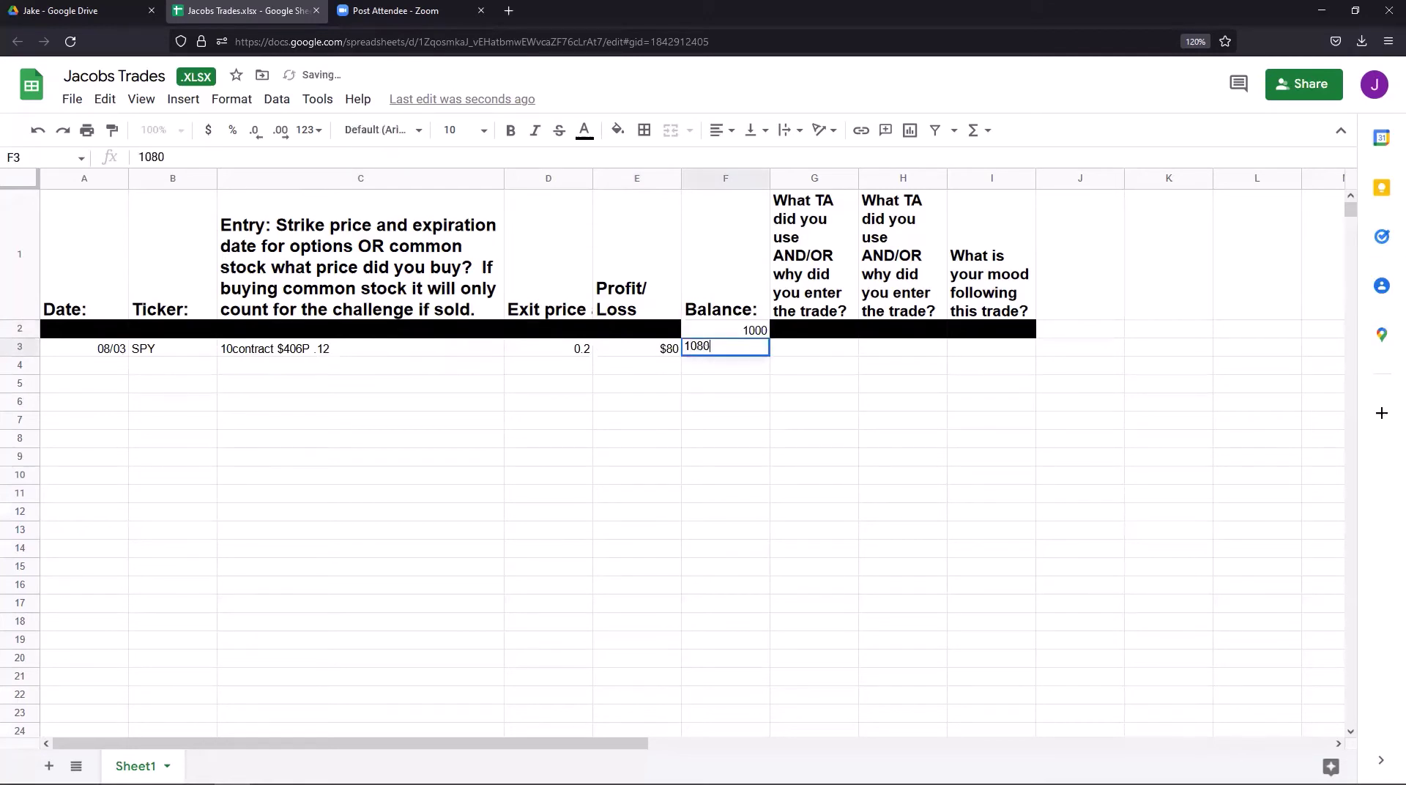
key("Tab")
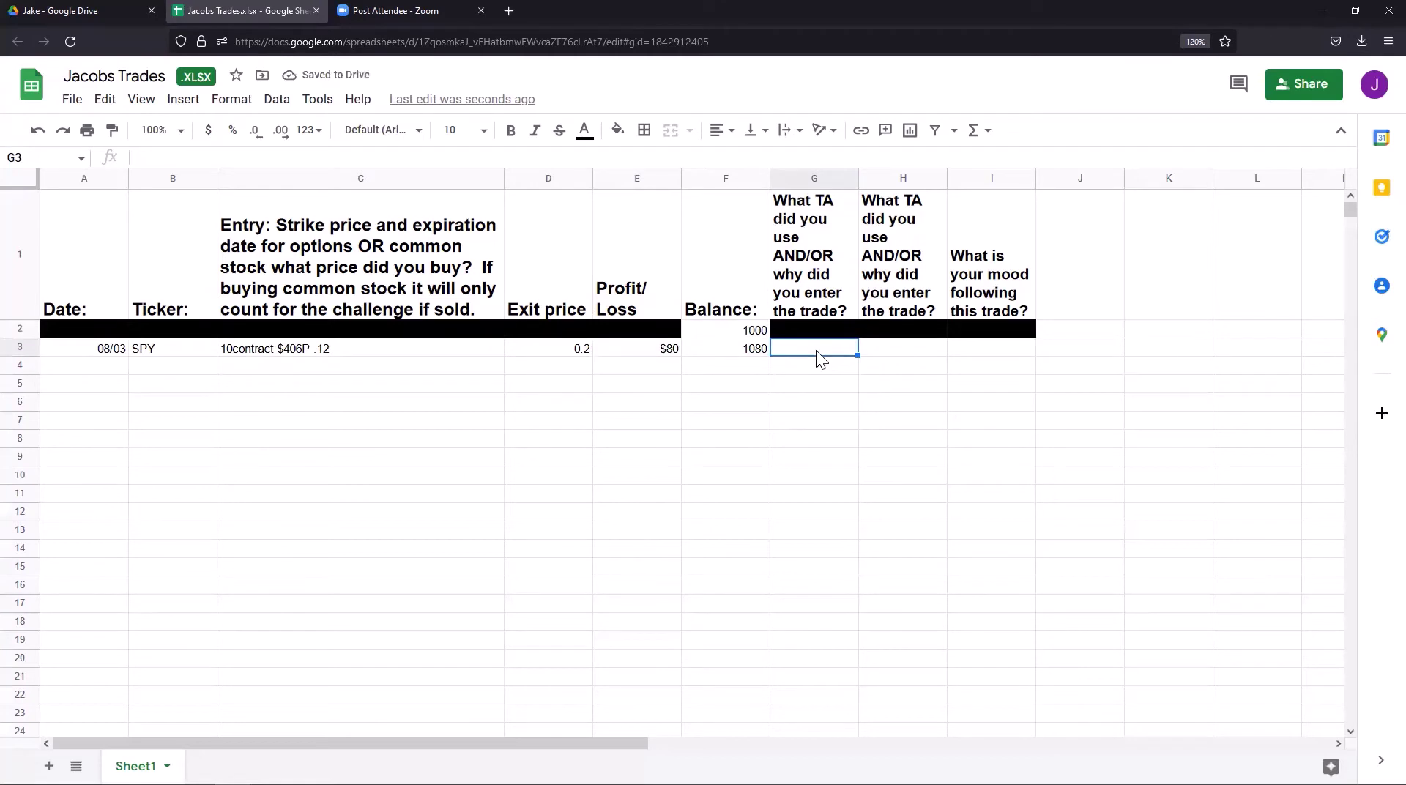
Step: Enter "VWAP intraday FIb" in G3 as the technical analysis used to enter the trade
type("VWAP")
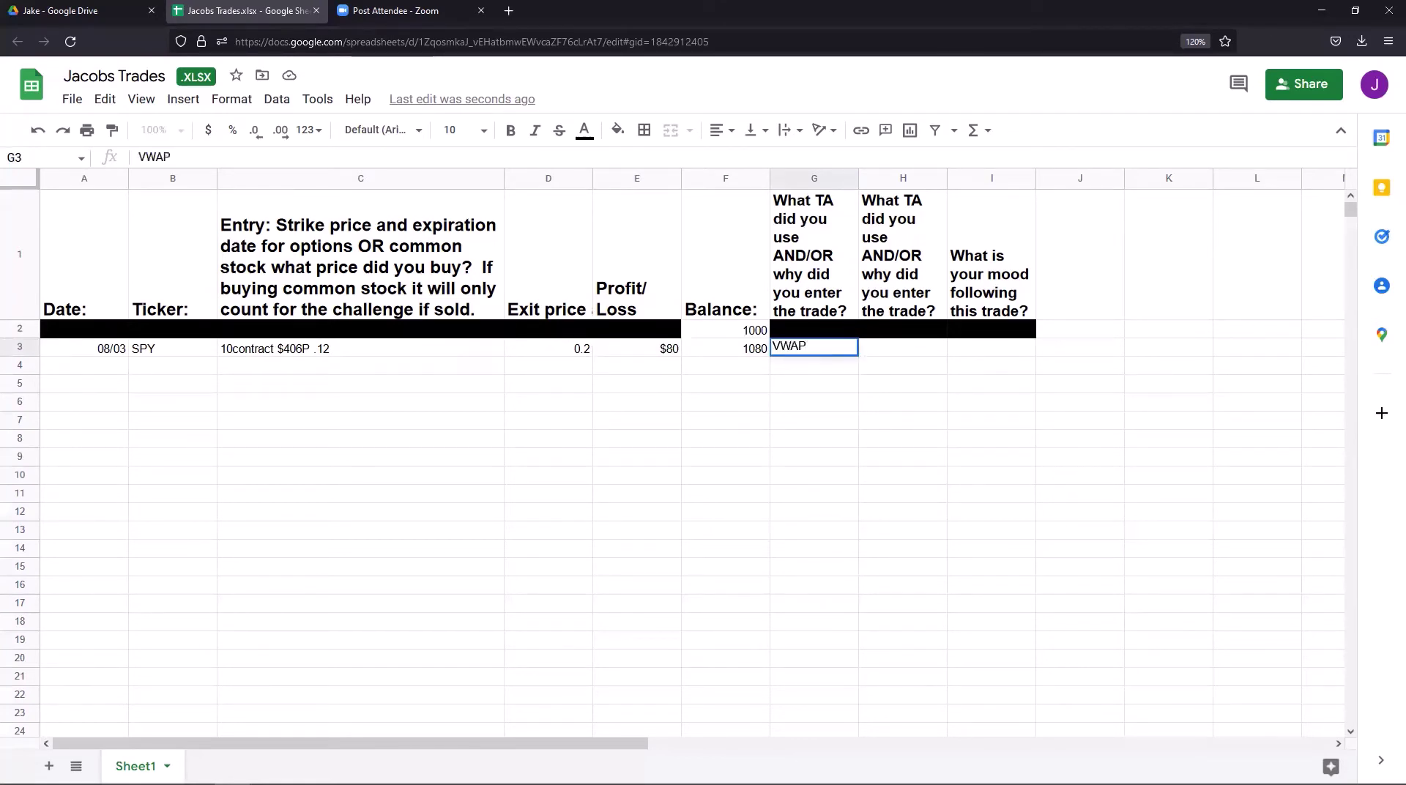
type(" intraday Flb")
key("Tab")
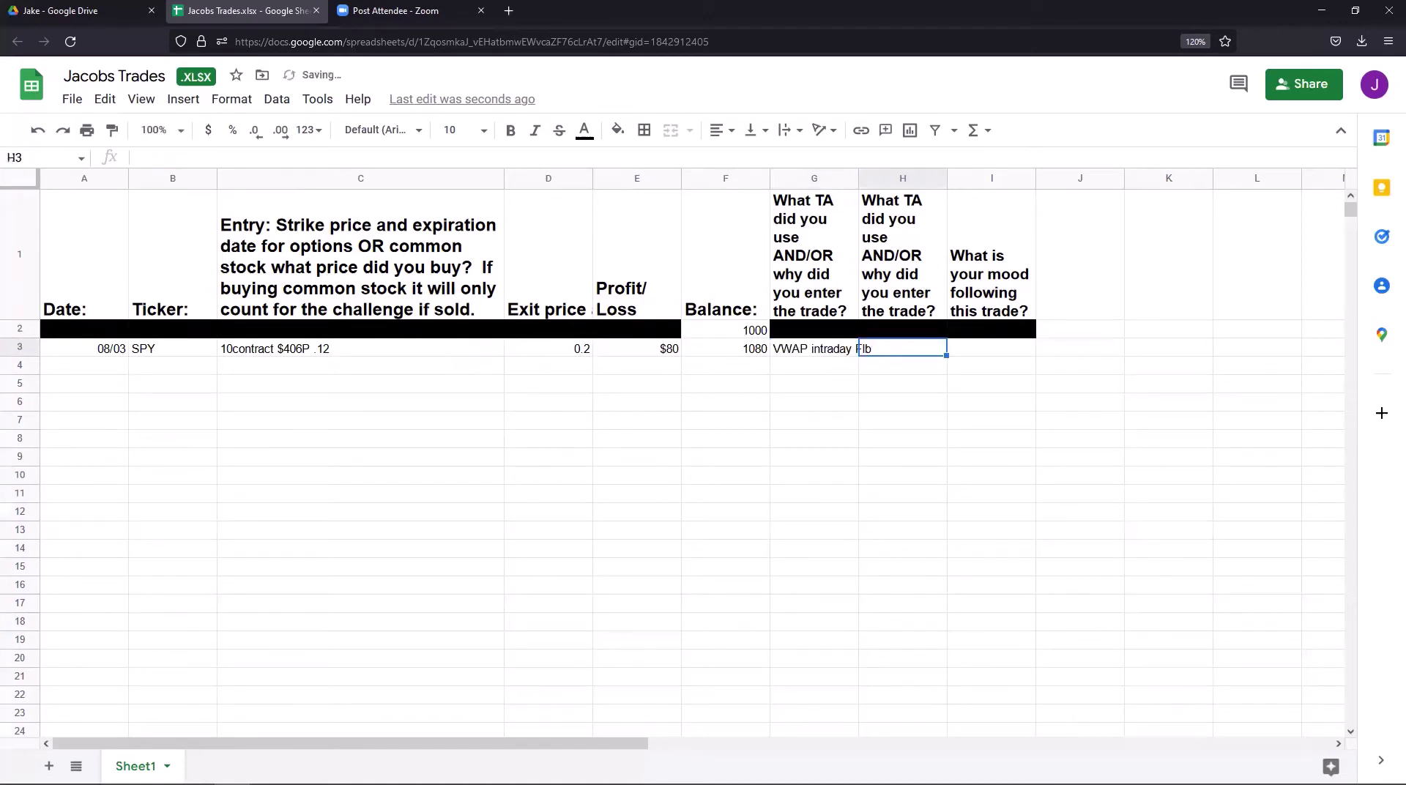
Step: Correct the H1 header so it asks why you "exit" instead of "enter" the trade
double_click(915, 296)
double_click(1179, 199)
type("exit")
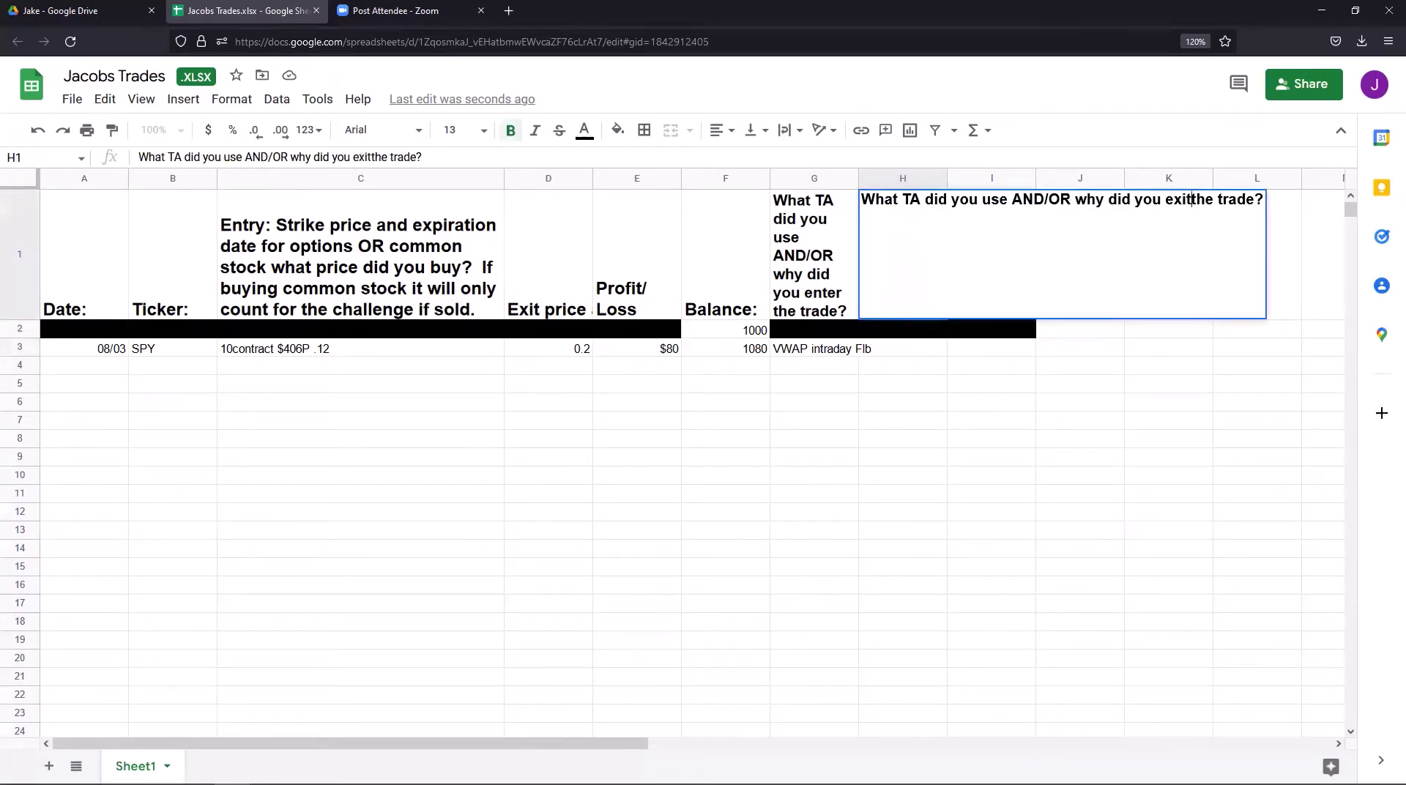
Step: Enter "Hit PT1" in H3 as the reason for exiting the trade
left_click(889, 349)
type("Hit pric")
key("BackSpace")
key("BackSpace")
key("BackSpace")
key("BackSpace")
type("PT1")
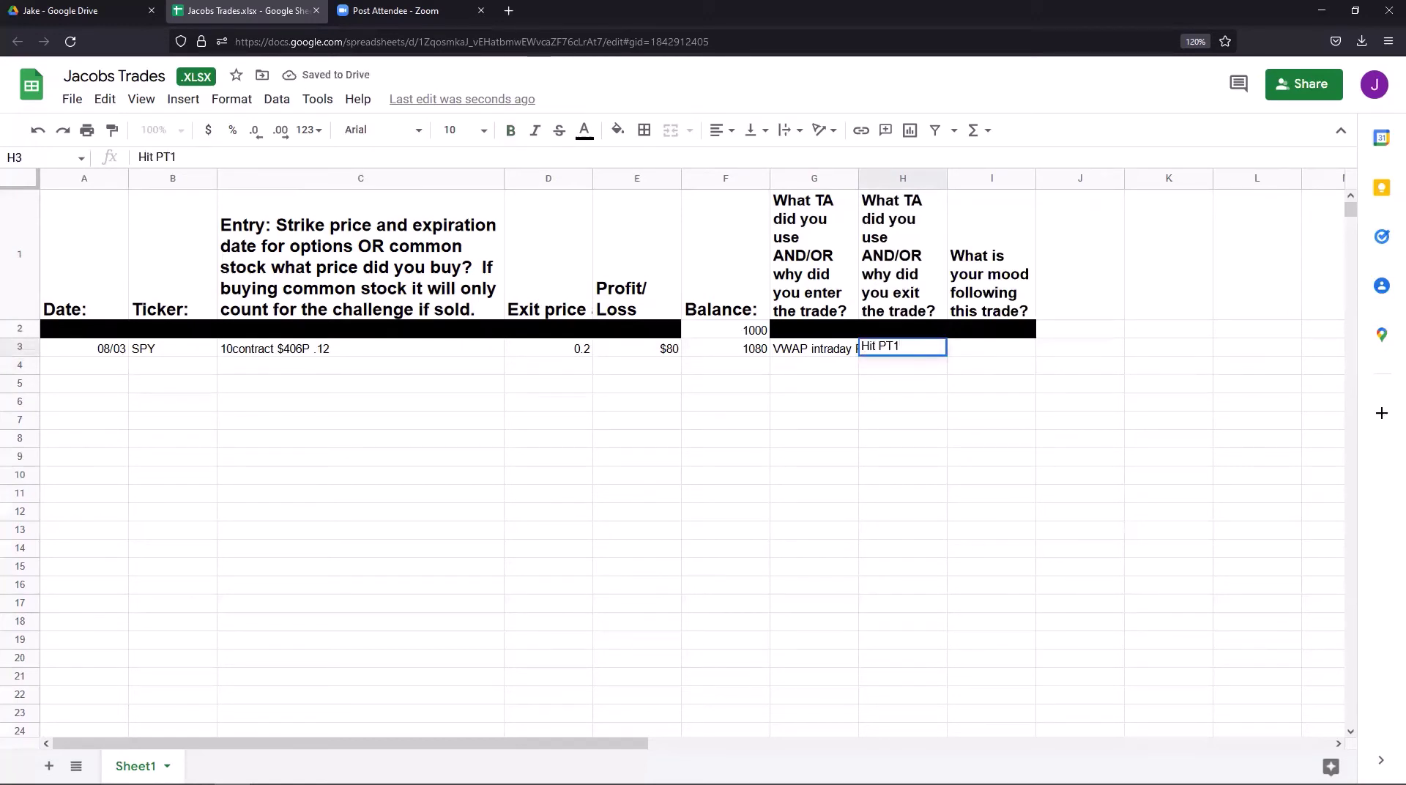
Step: Enter the mood note "Great as soon as sold price reversed." in I3
left_click(1003, 350)
type("Great as soon as sold")
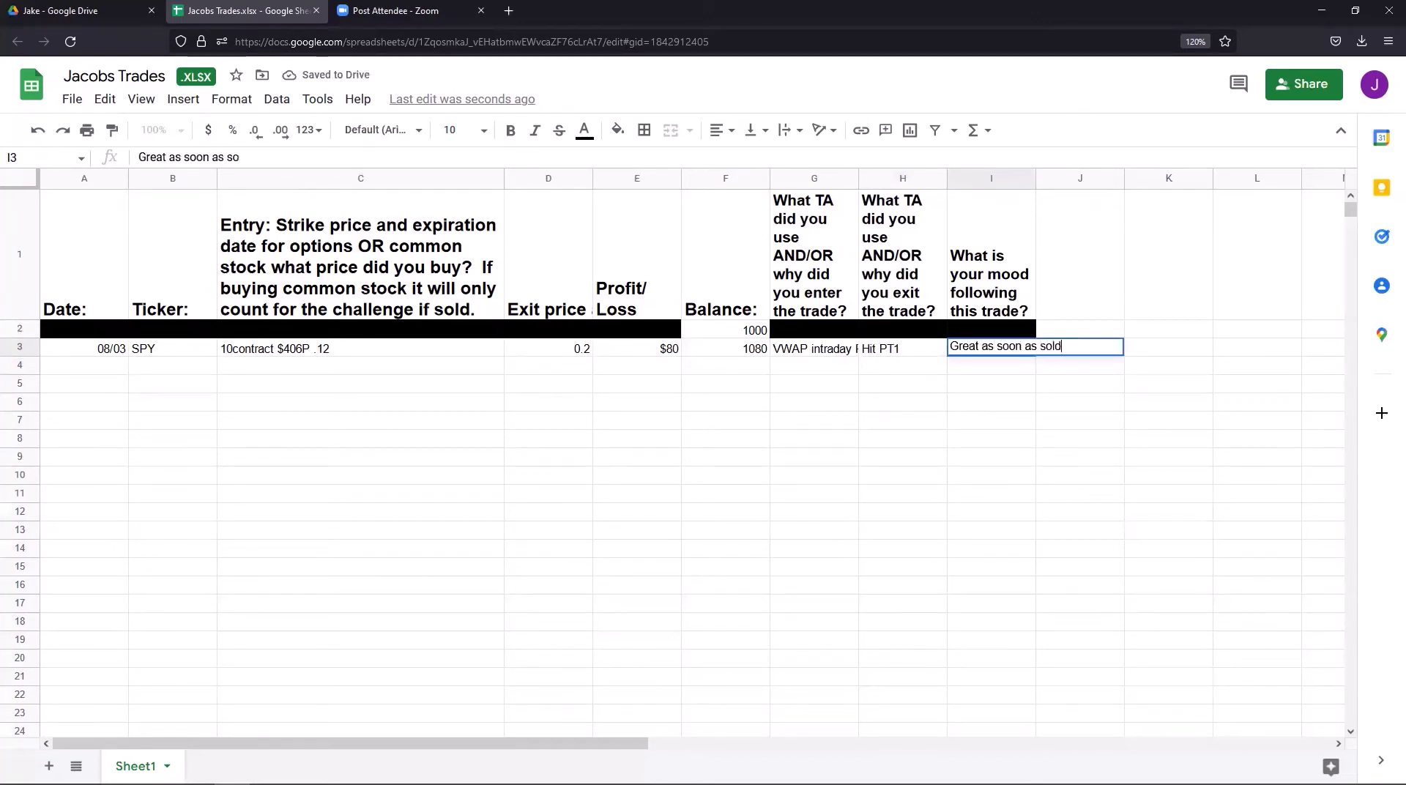
type(" price reversed.")
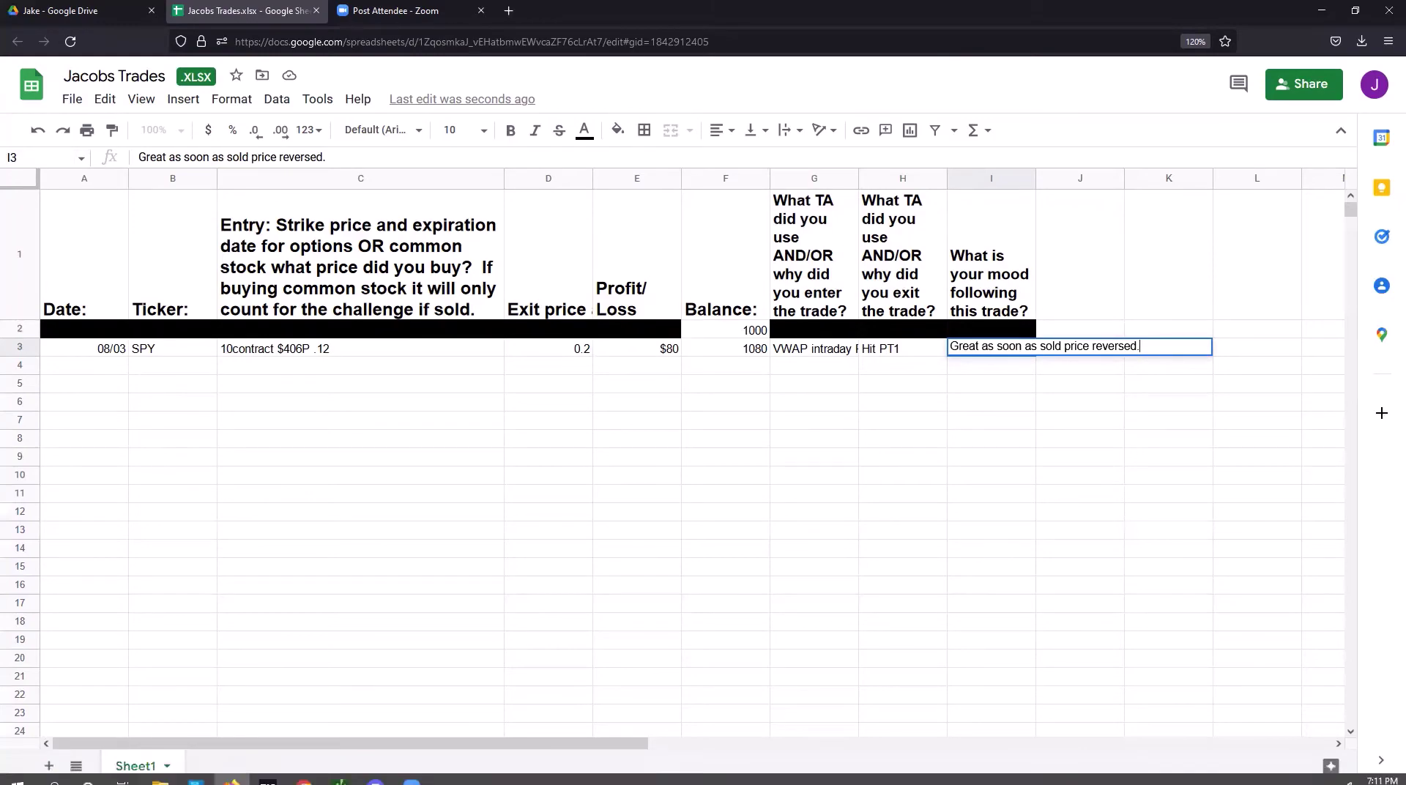
Step: Switch to the simulated trading platform and change the account from all accounts to the margin account
left_click(339, 770)
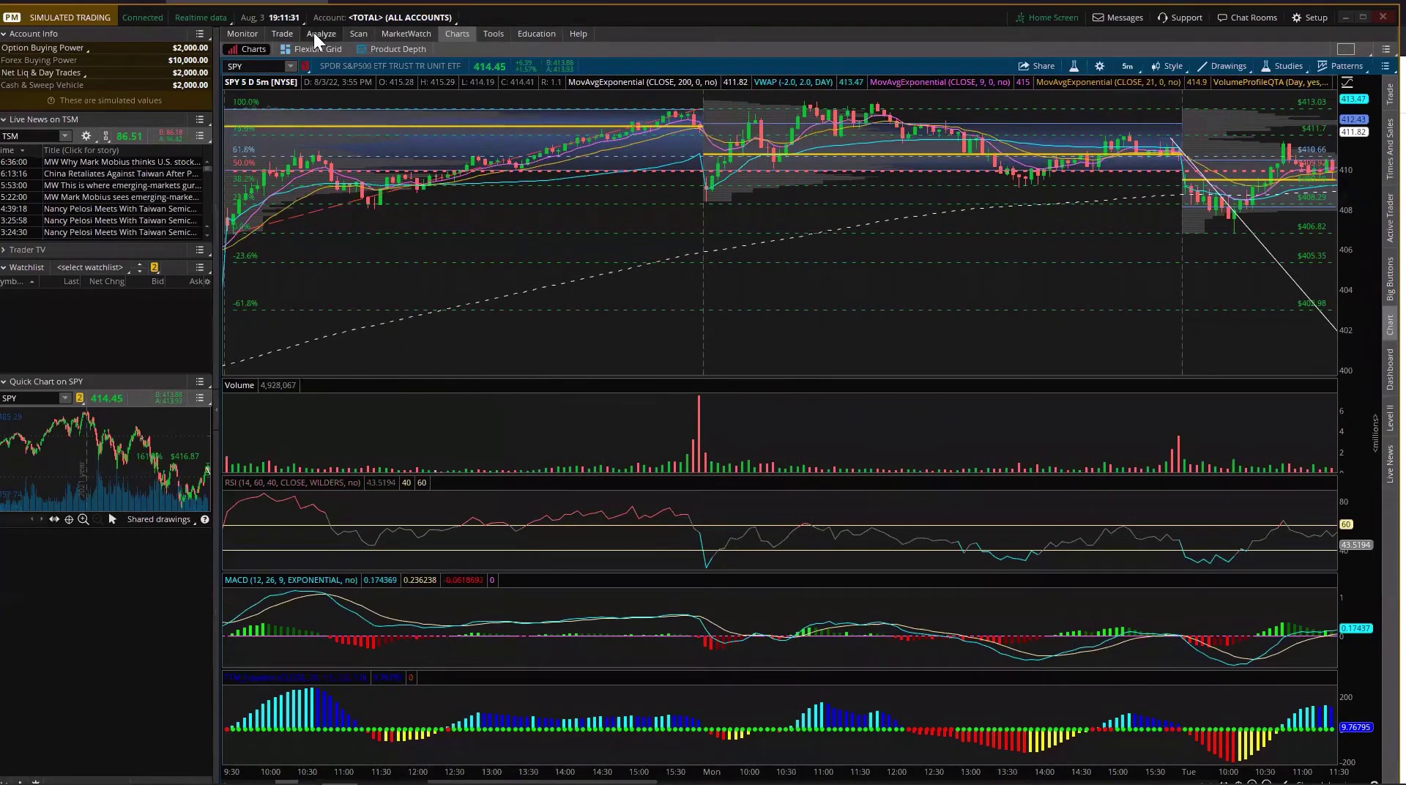
left_click(417, 21)
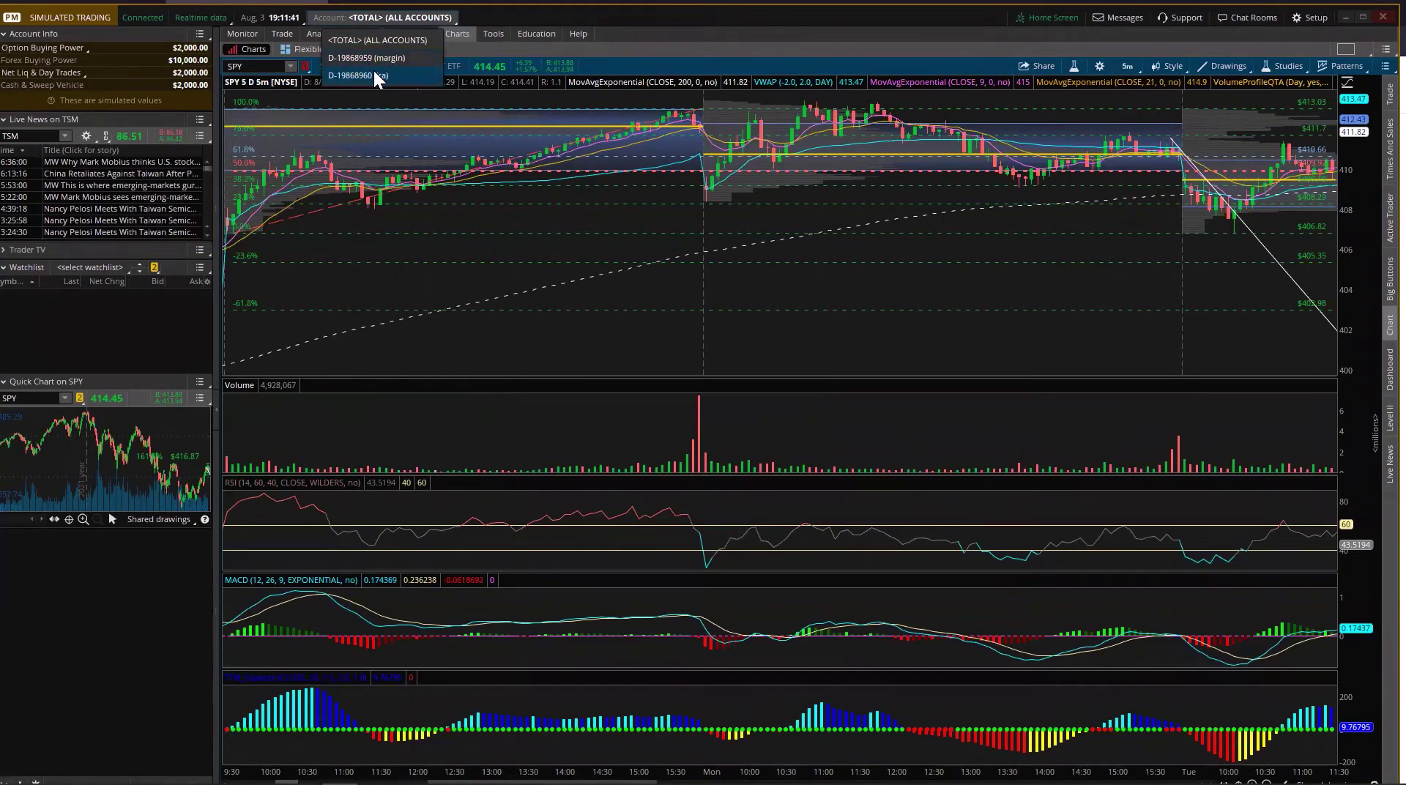
left_click(397, 57)
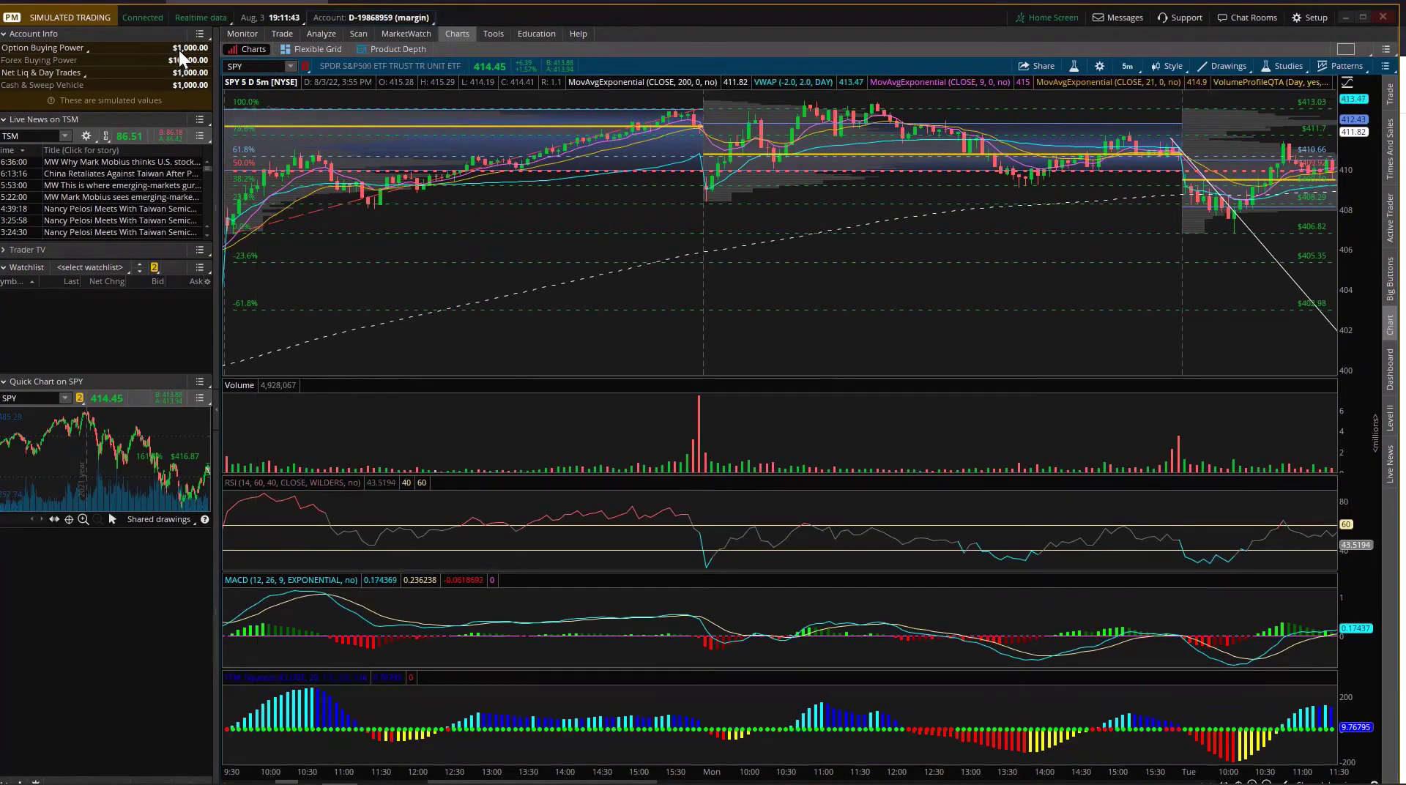
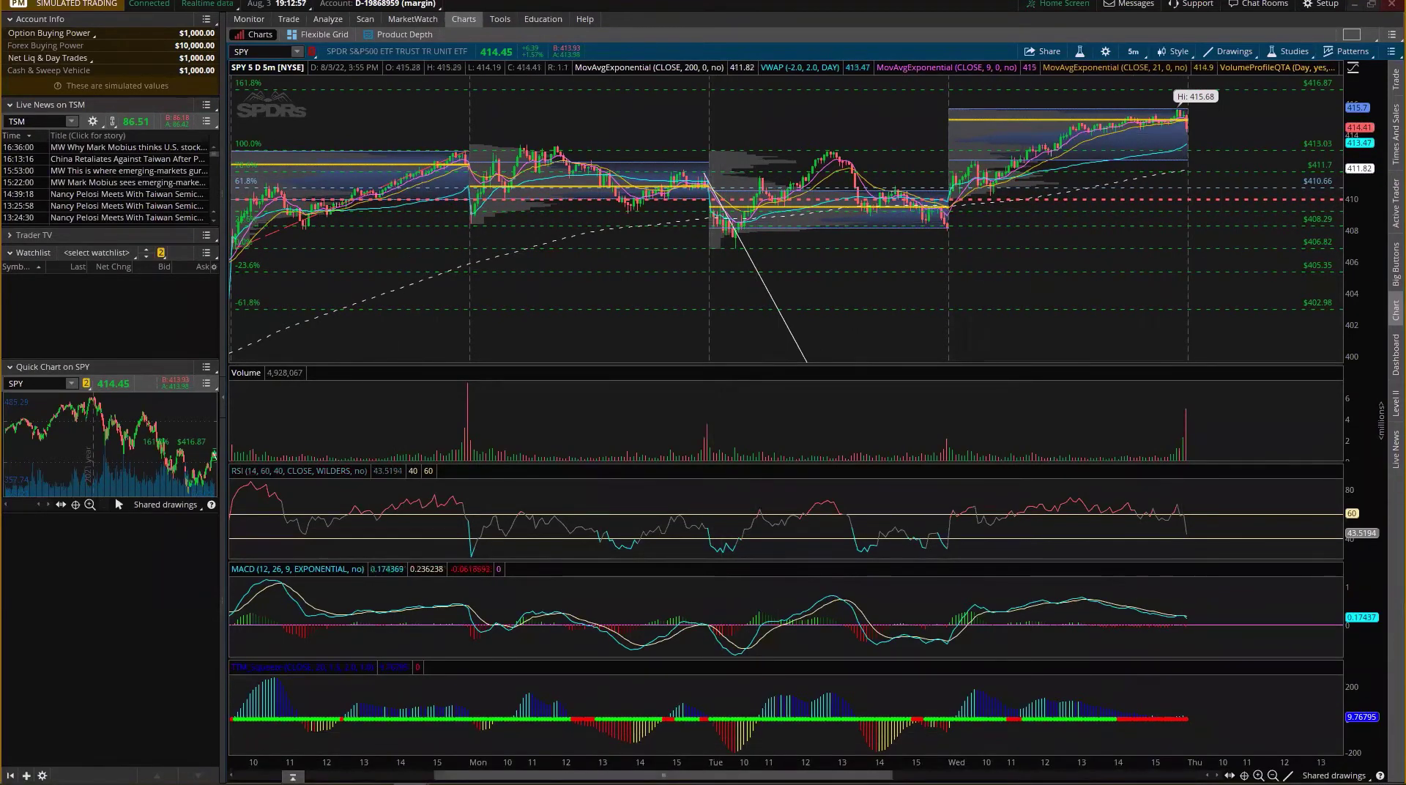
Step: Bring earlier trading days into view on the 5-minute SPY chart
left_click_drag(662, 775, 527, 775)
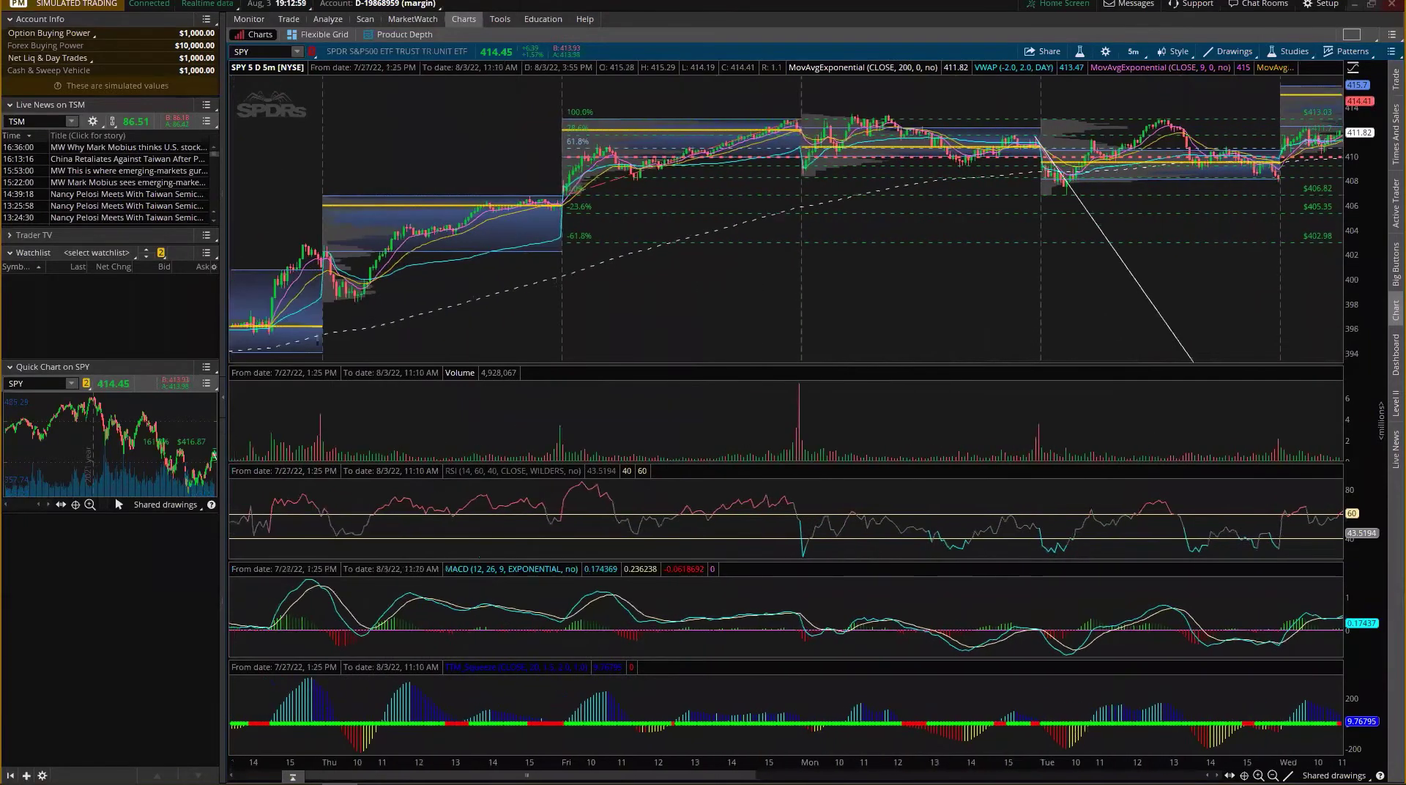
scroll(591, 744, "down", 10)
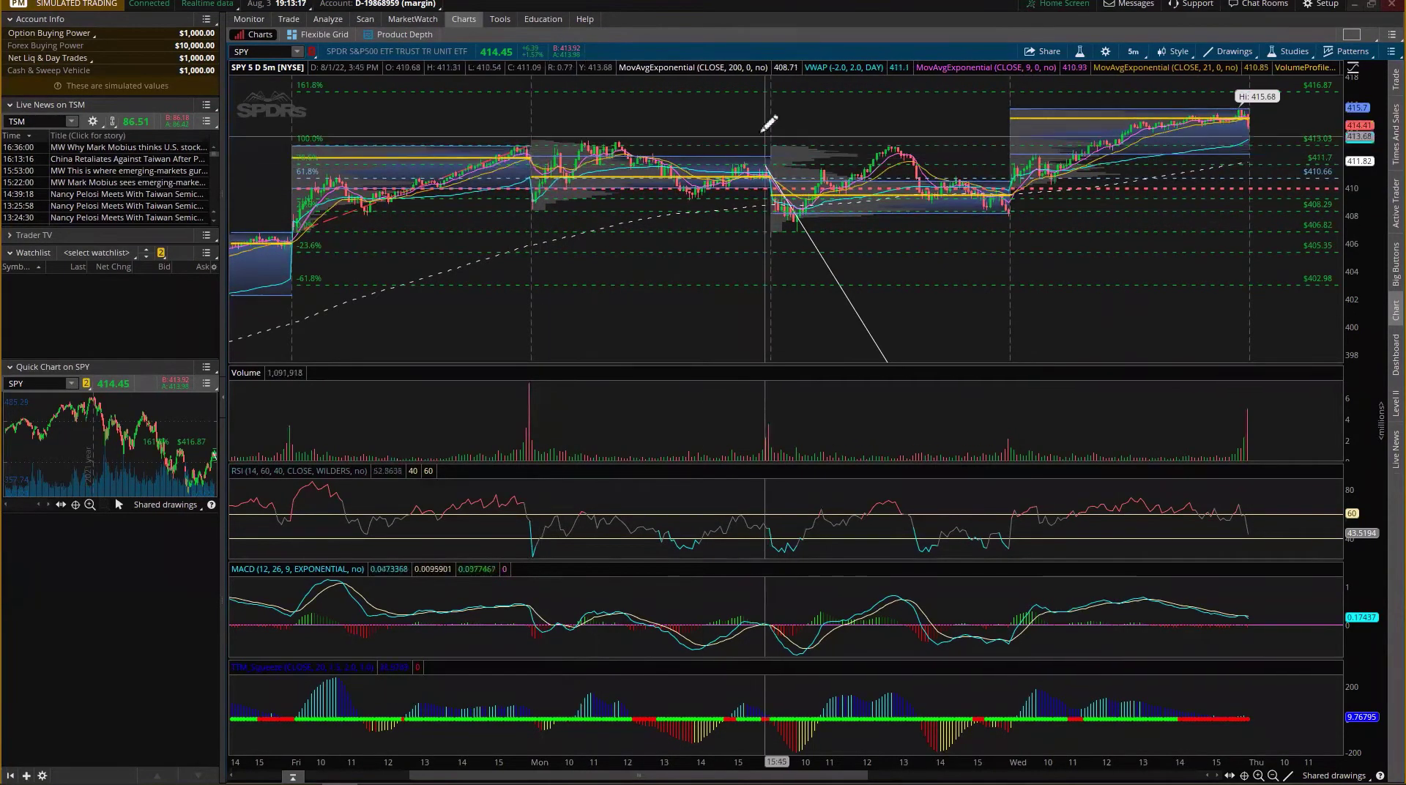
Step: Examine the SPY 5-minute price action across the trading days from Friday to Wednesday
left_click_drag(767, 126, 1101, 143)
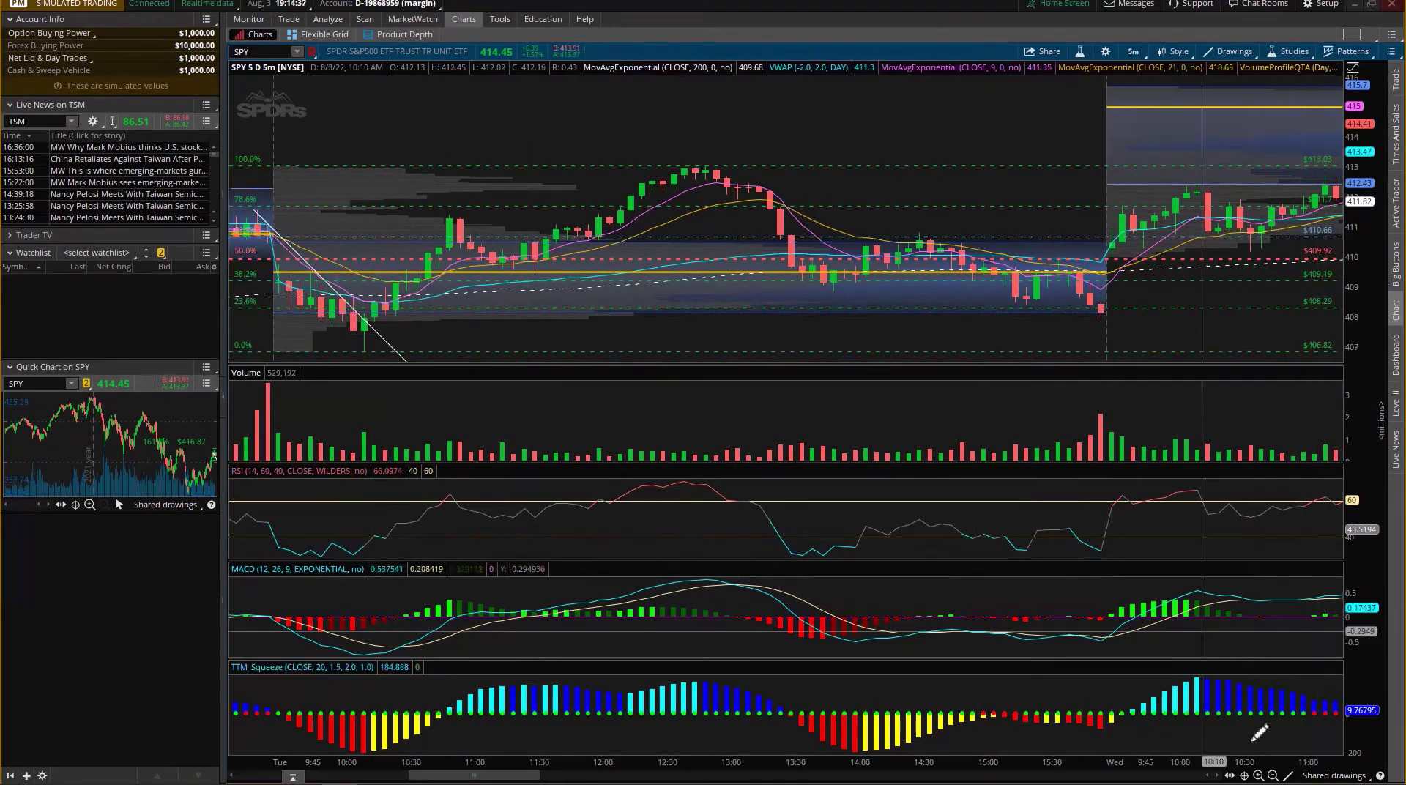
mouse_move(1255, 784)
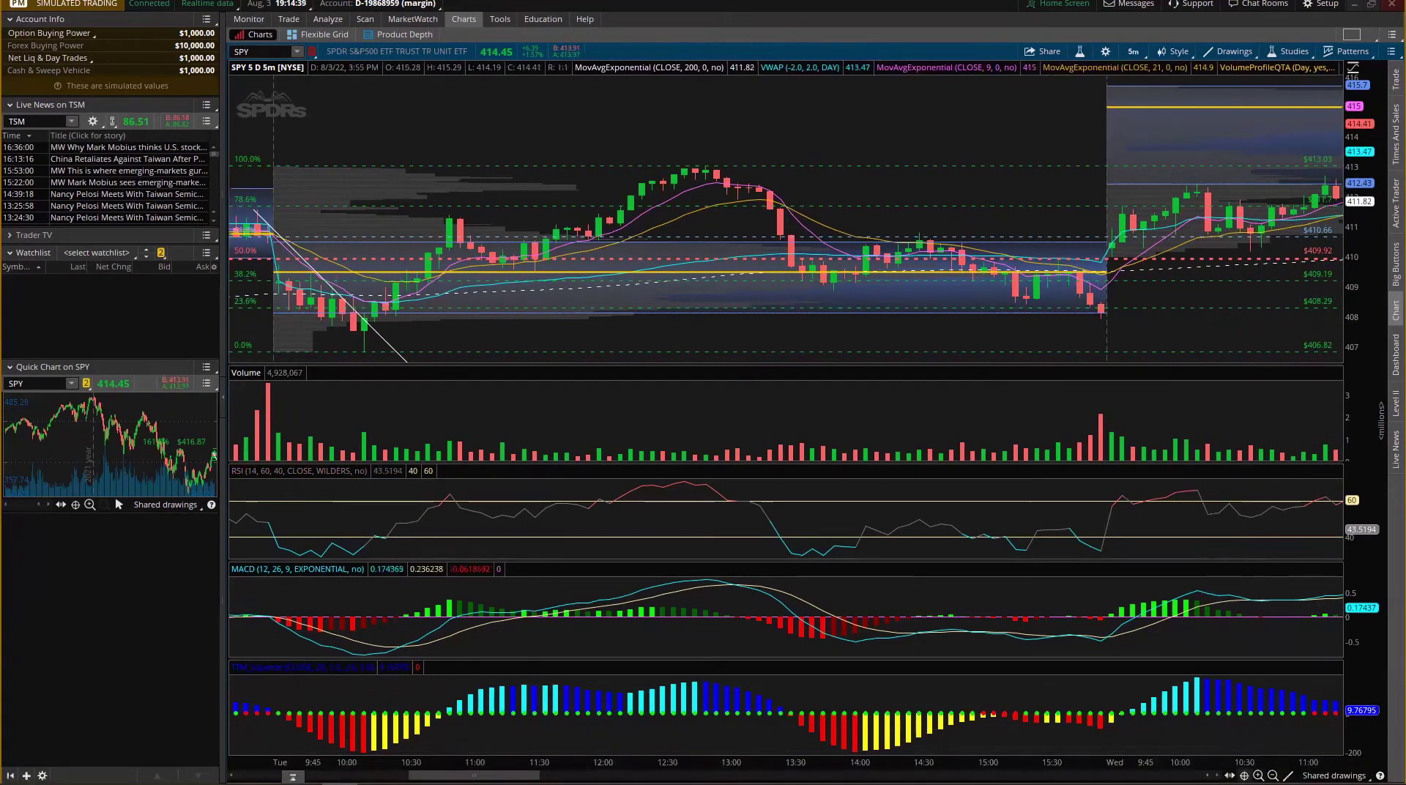
key("Down")
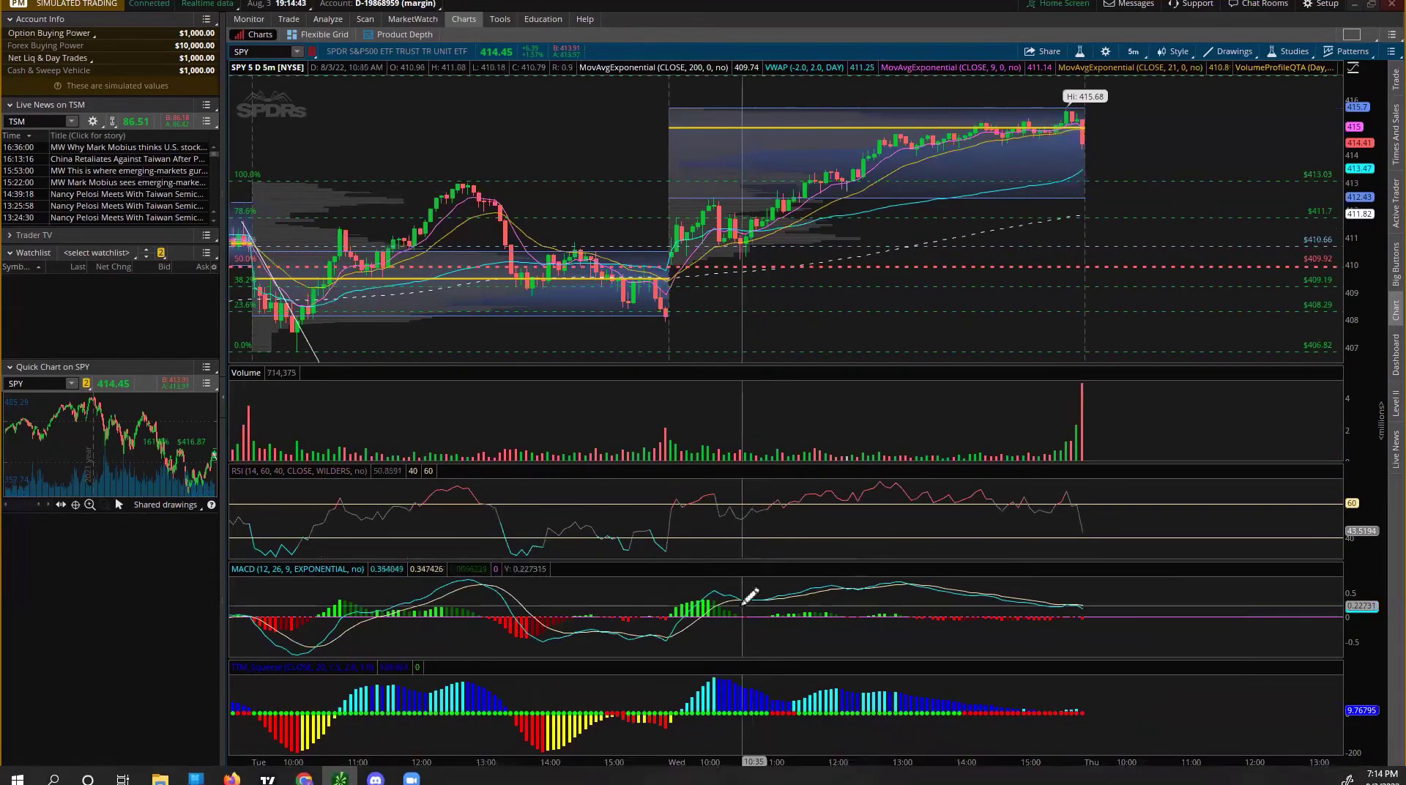
left_click_drag(758, 775, 534, 740)
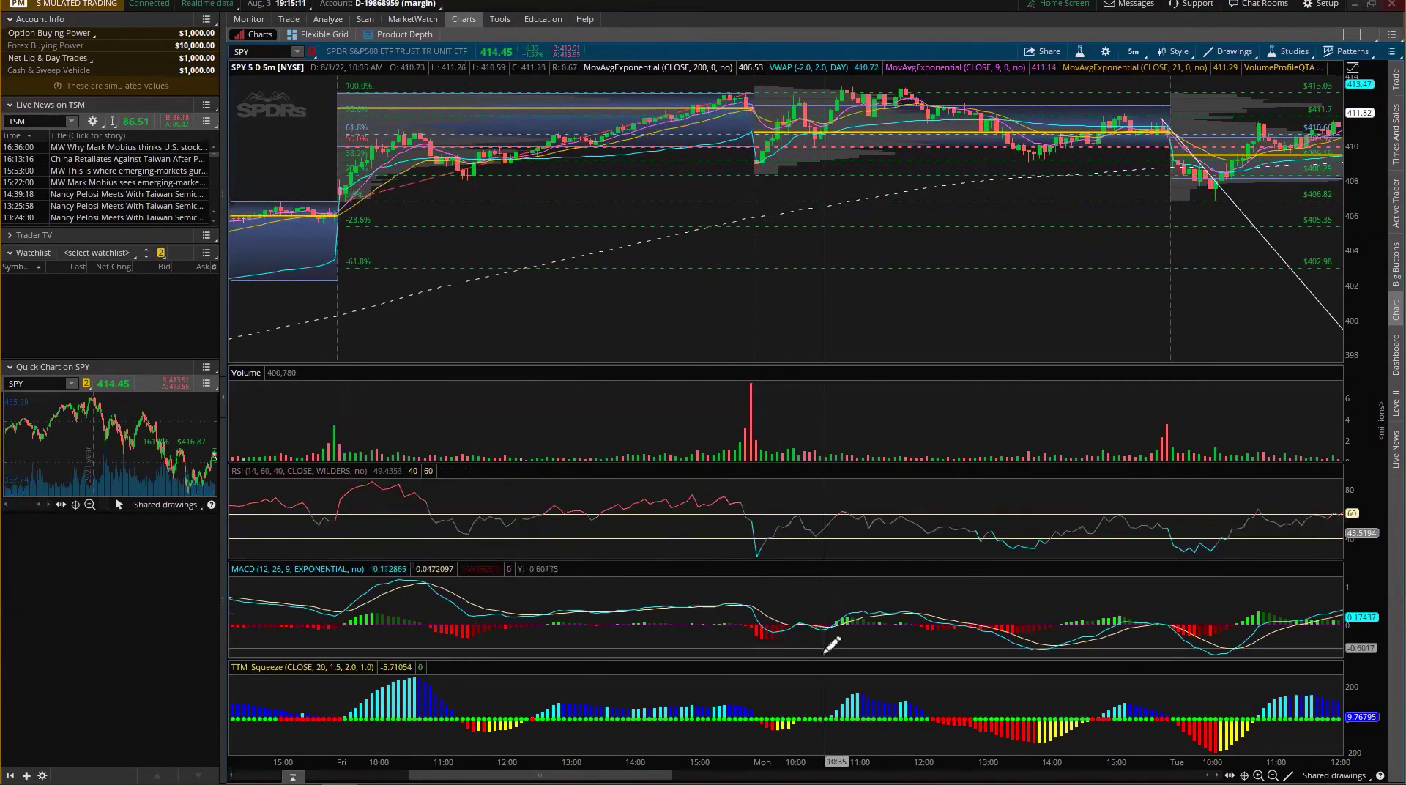
scroll(696, 668, "down", 10)
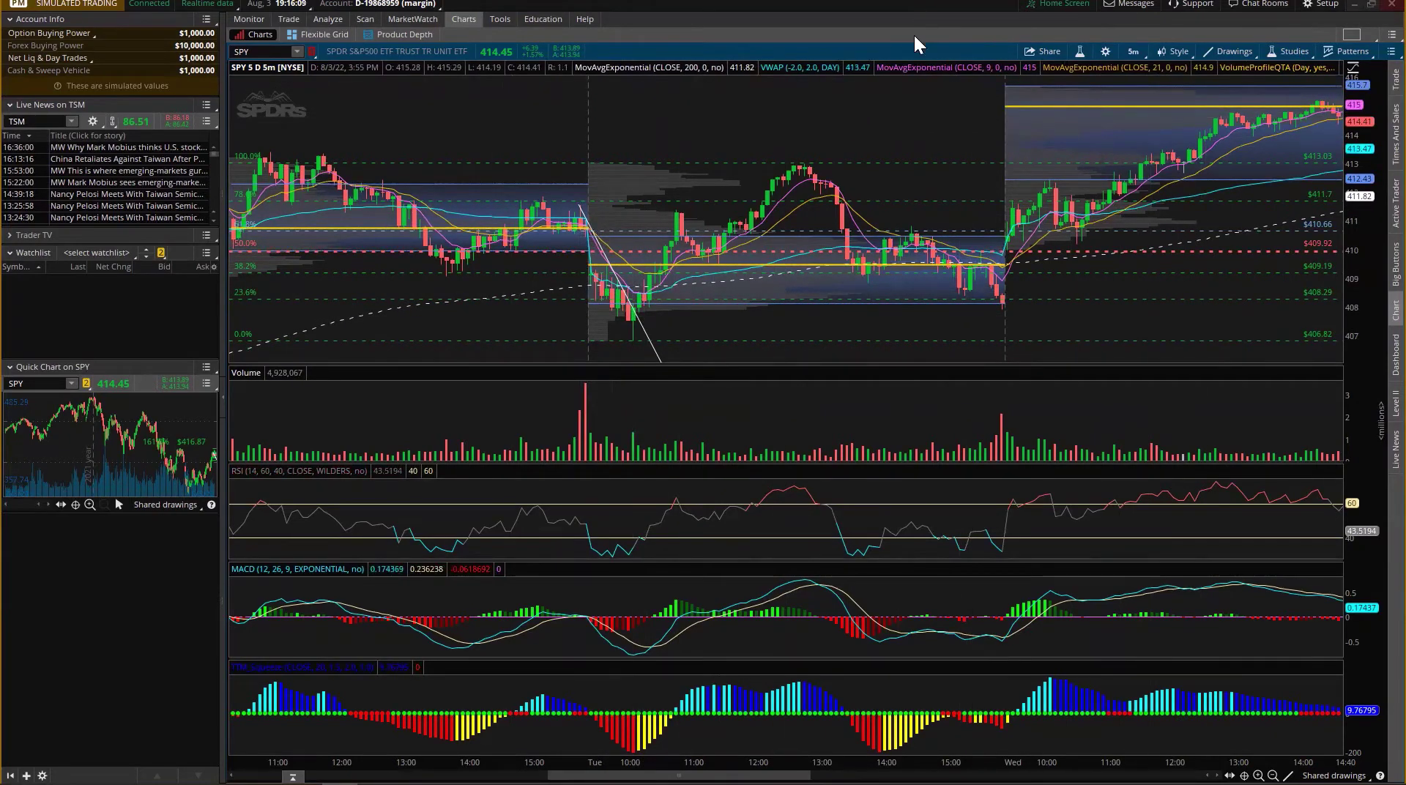
Step: Switch back to the trade journal and reword the mood note in I3 as "Great as soon as I sold the price action reversed."
mouse_move(322, 781)
left_click(1371, 6)
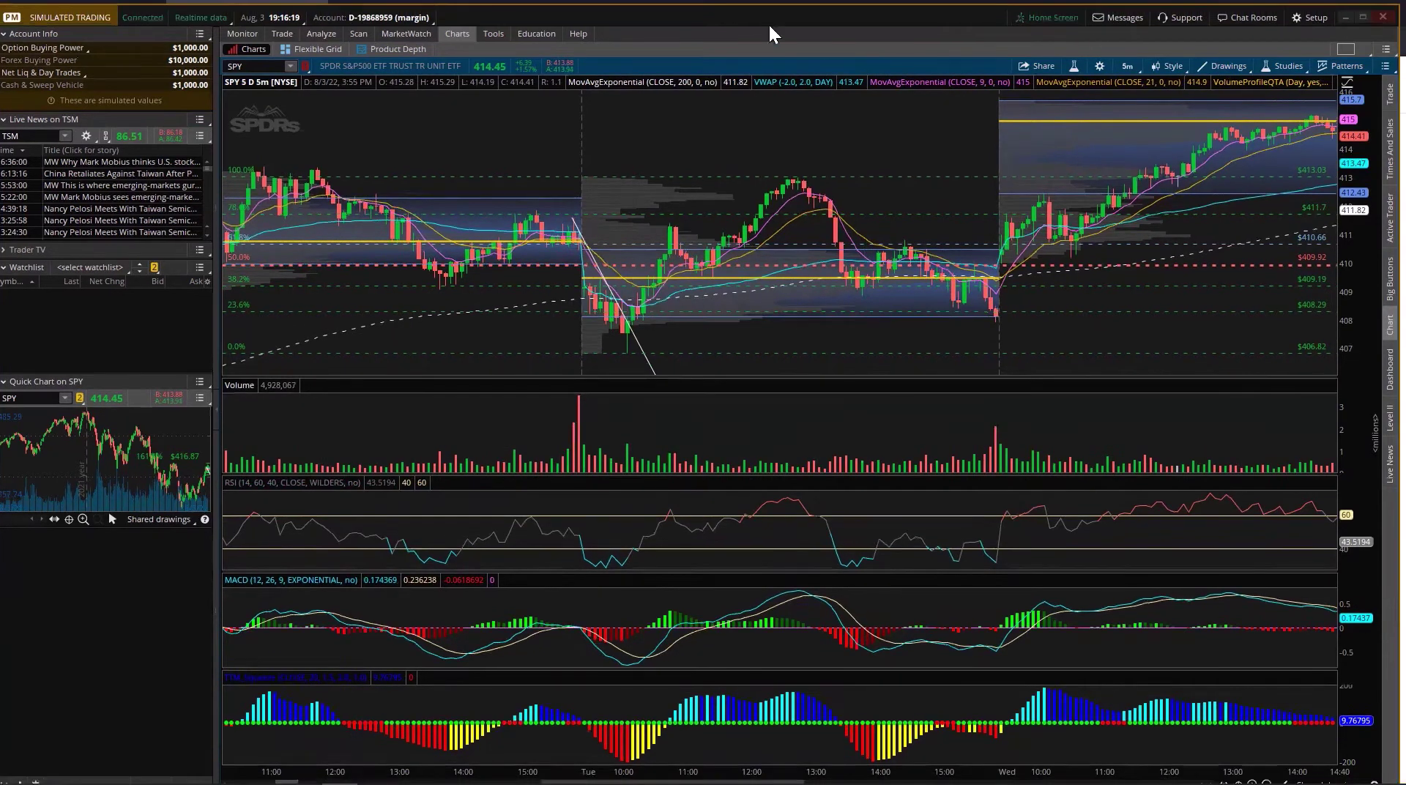
left_click_drag(764, 14, 769, 78)
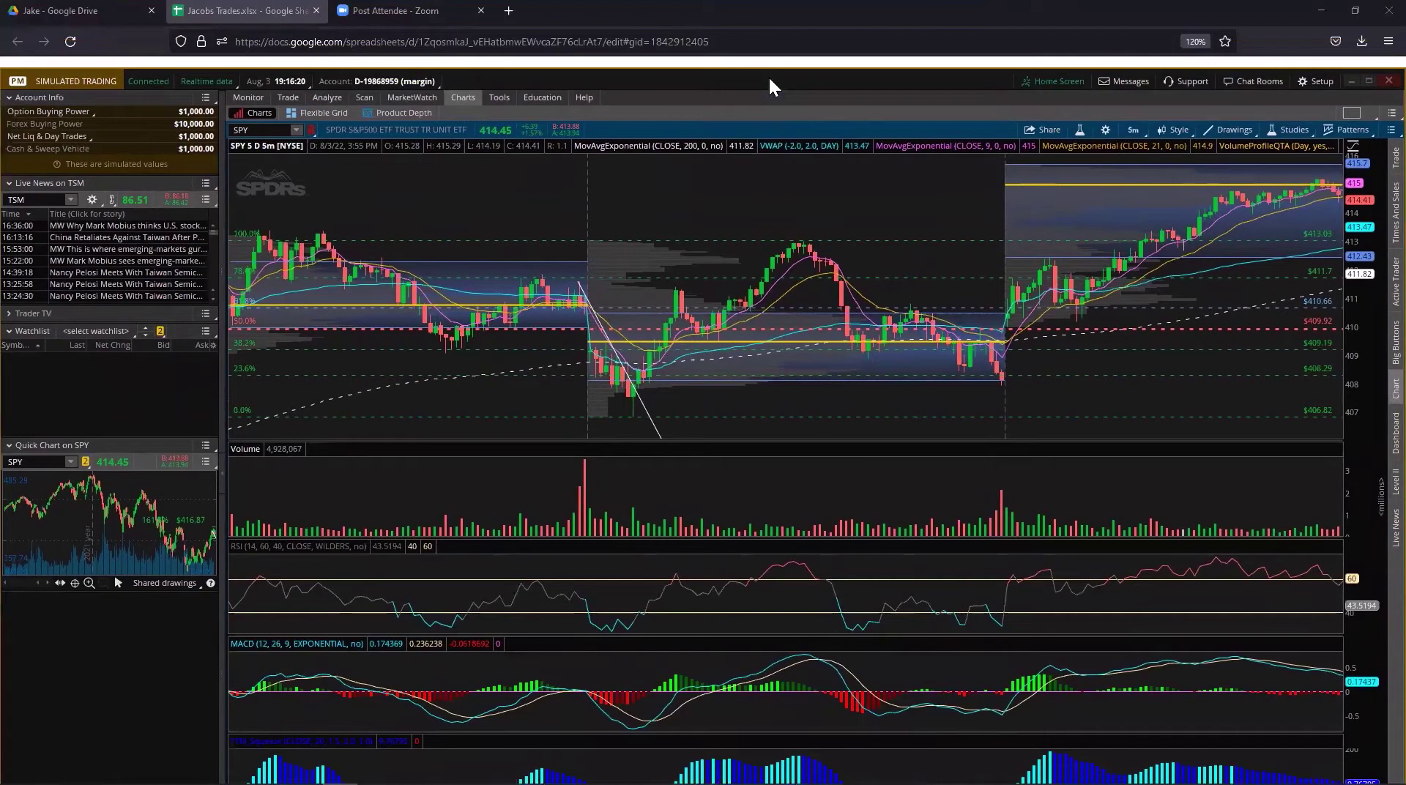
left_click(231, 22)
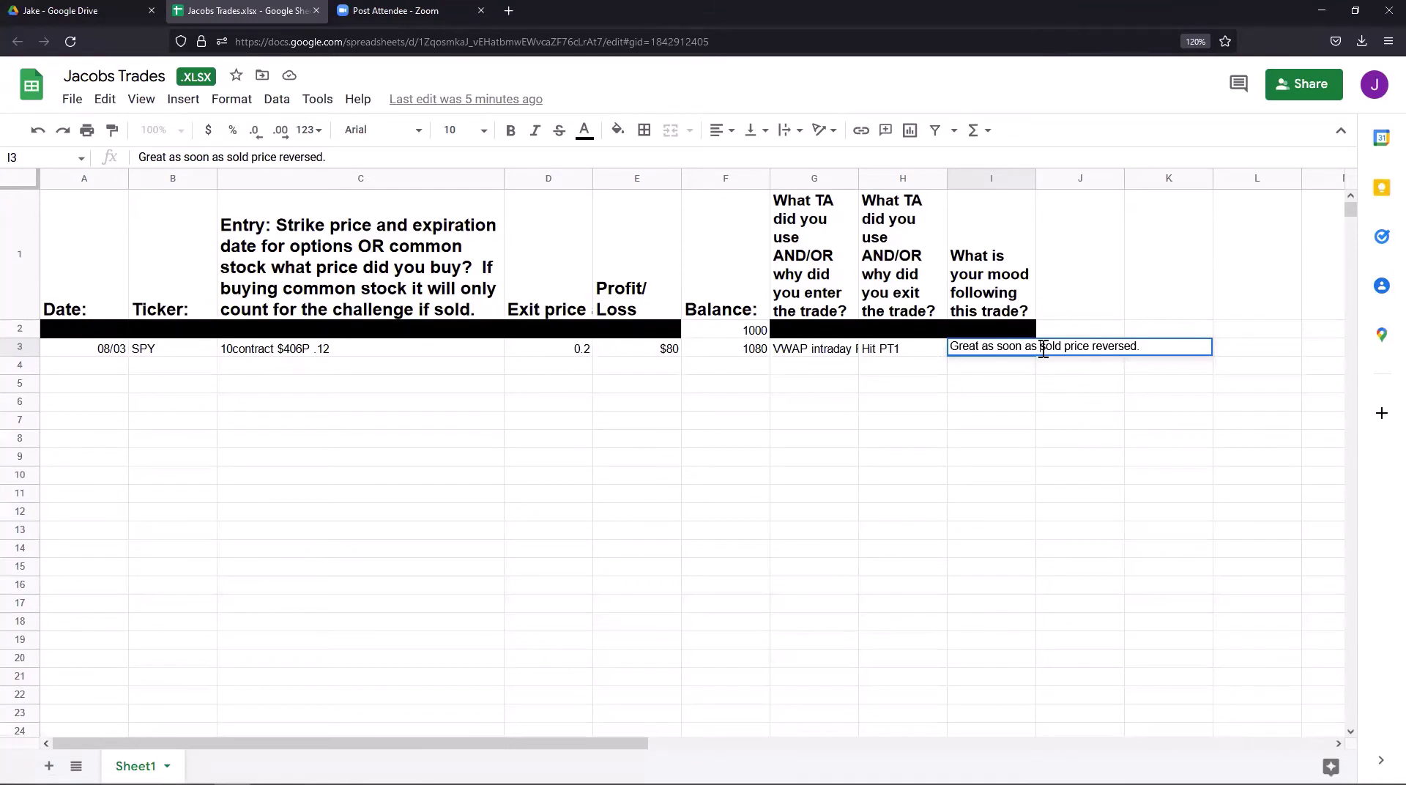
type("I sold the price")
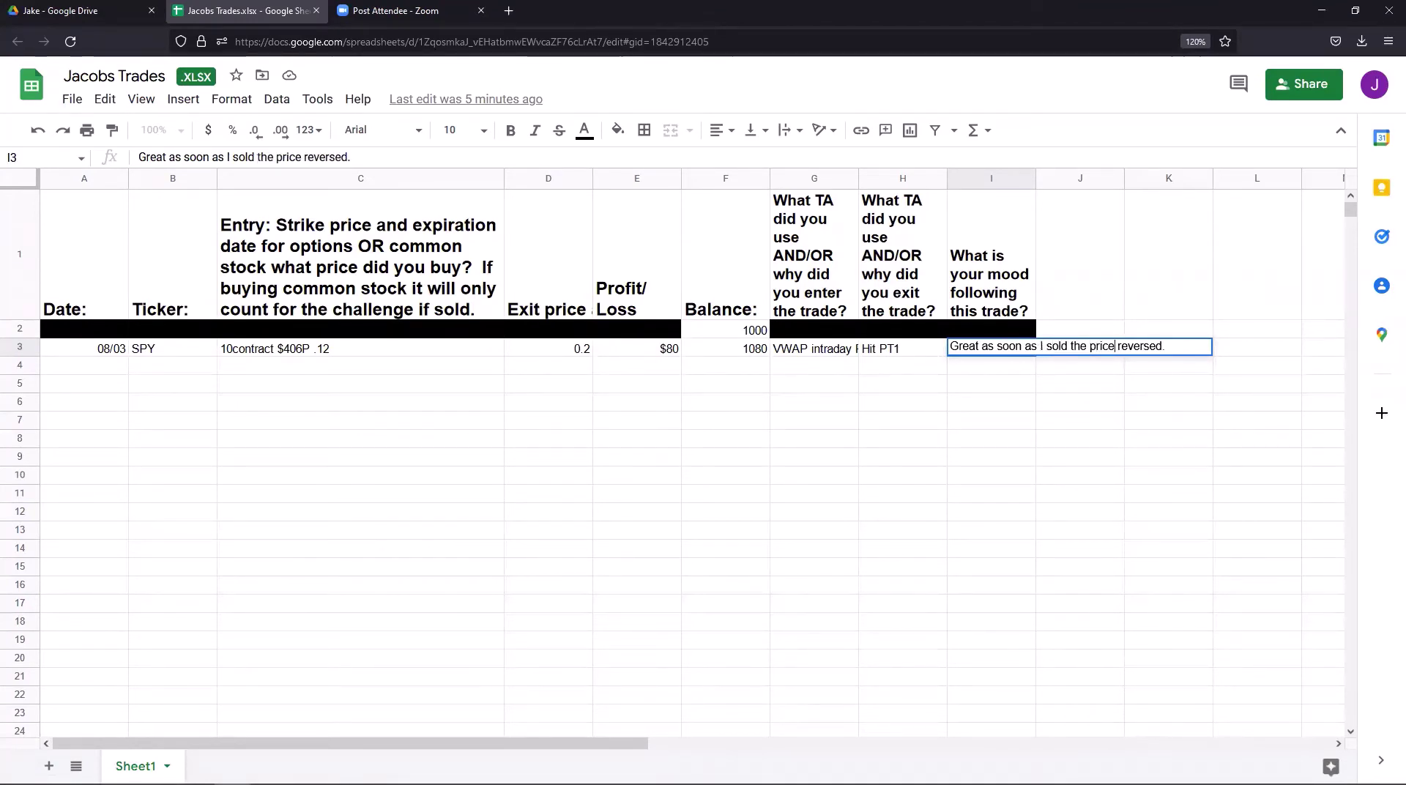
type(" action")
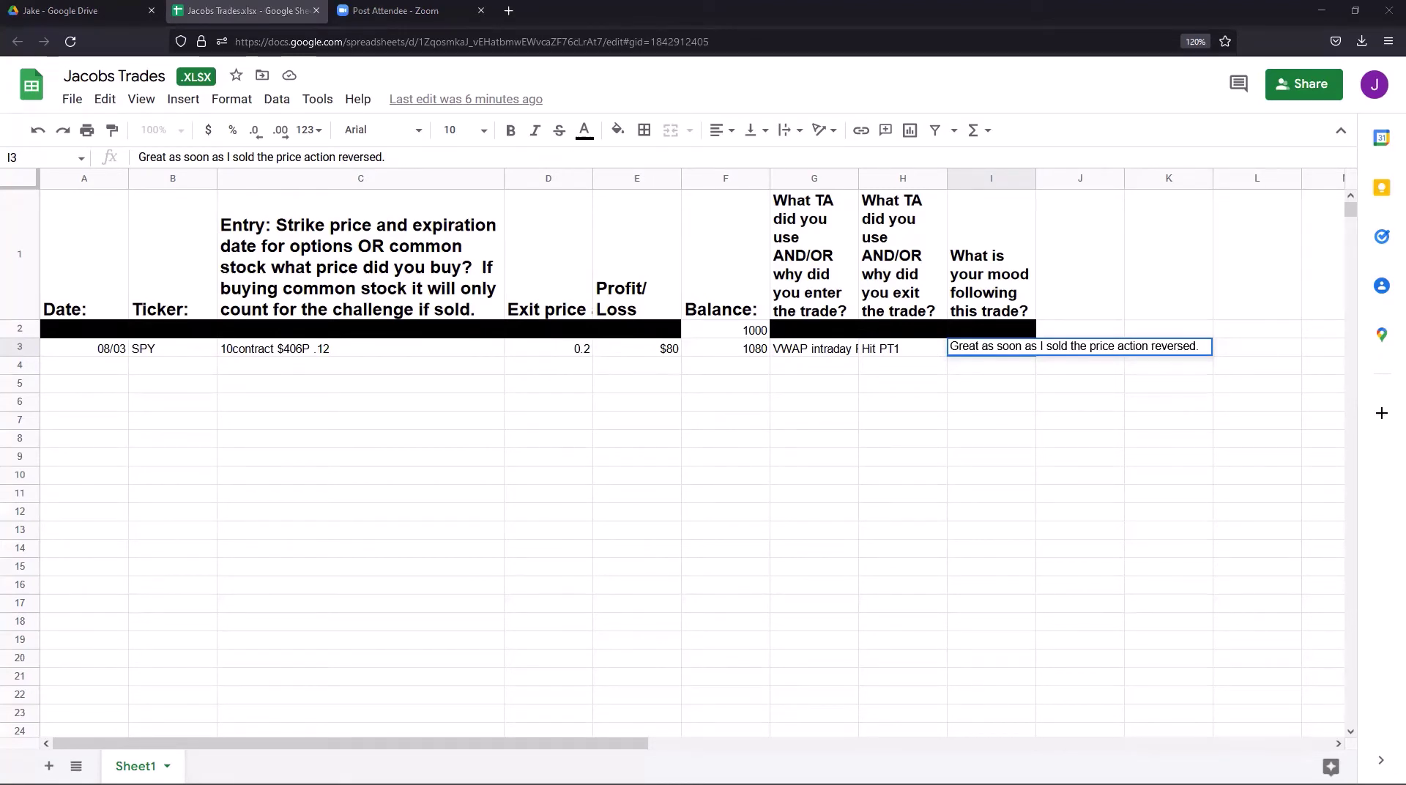
Step: Shrink the browser window, switch to the trading platform and load AMD in the chart
double_click(754, 12)
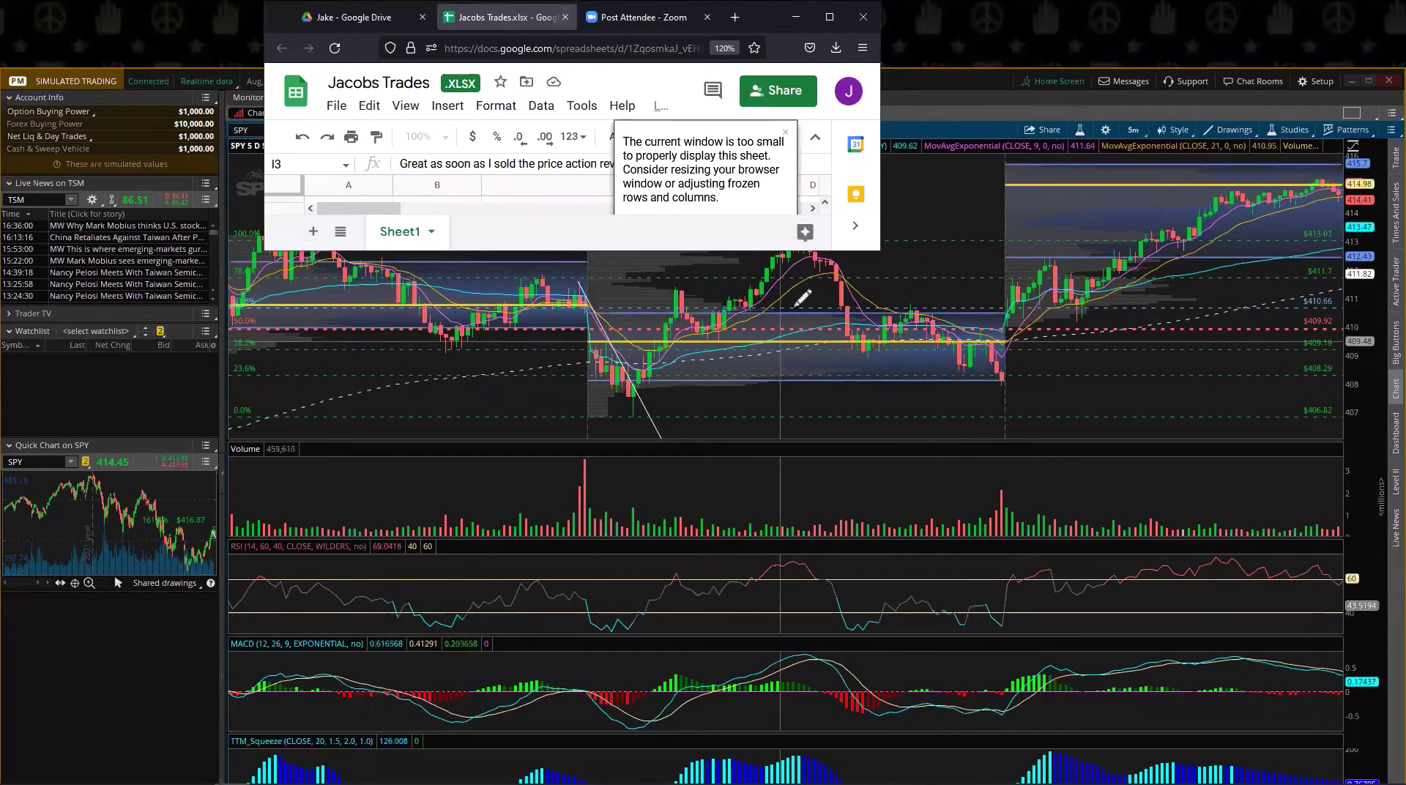
left_click(247, 130)
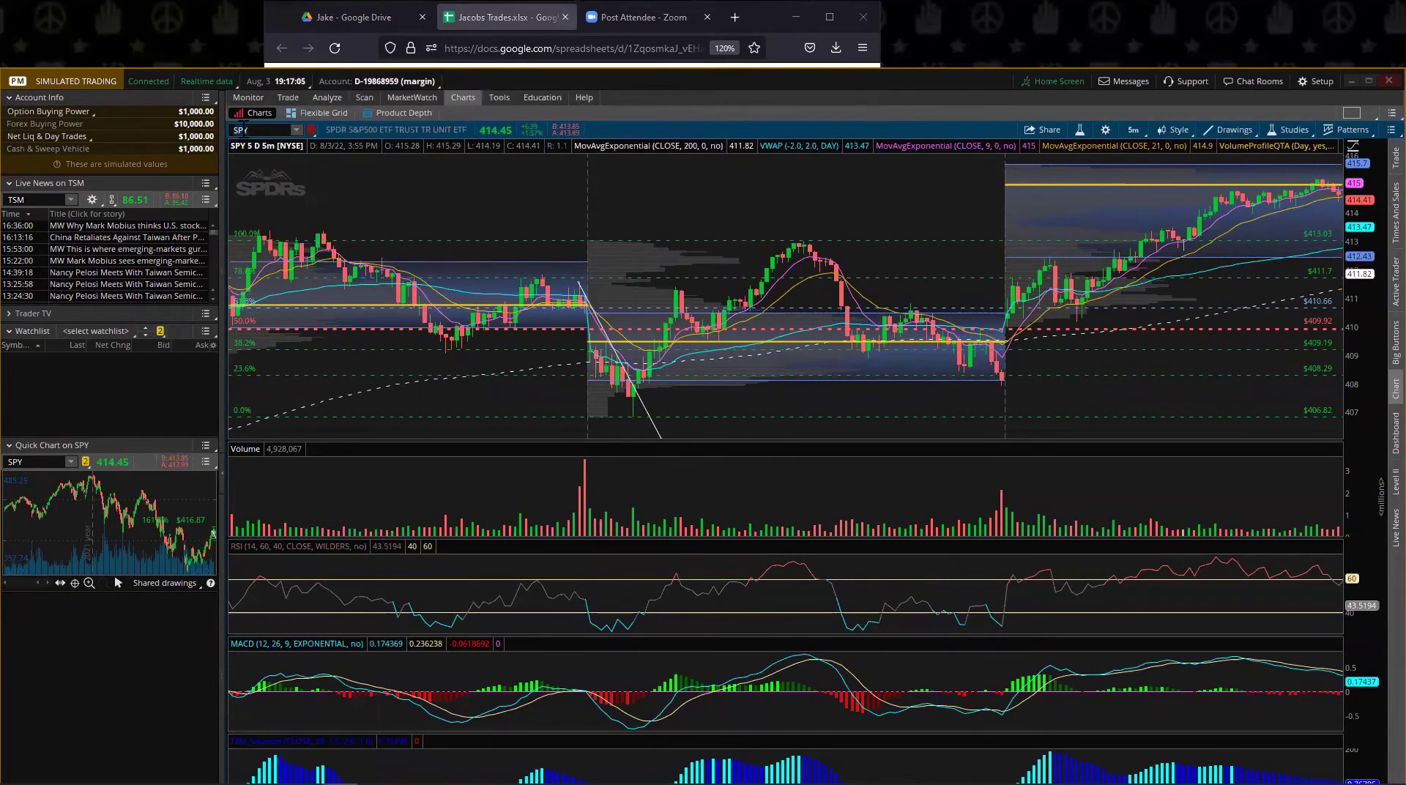
type("AMD")
key("Return")
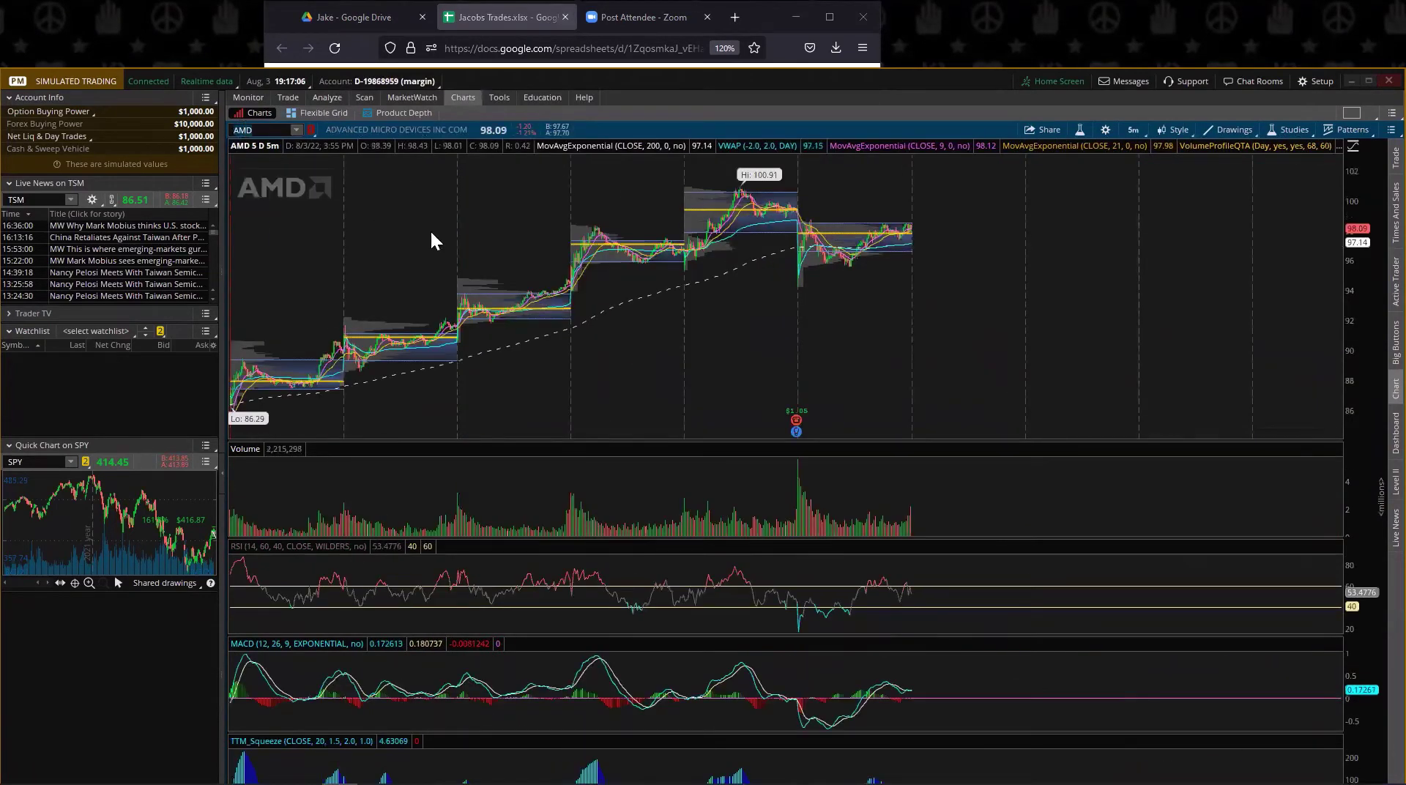
Step: Examine AMD's 5-minute price action, focusing on Wednesday's opening drop and the preceding trading days
left_click_drag(963, 289, 696, 276)
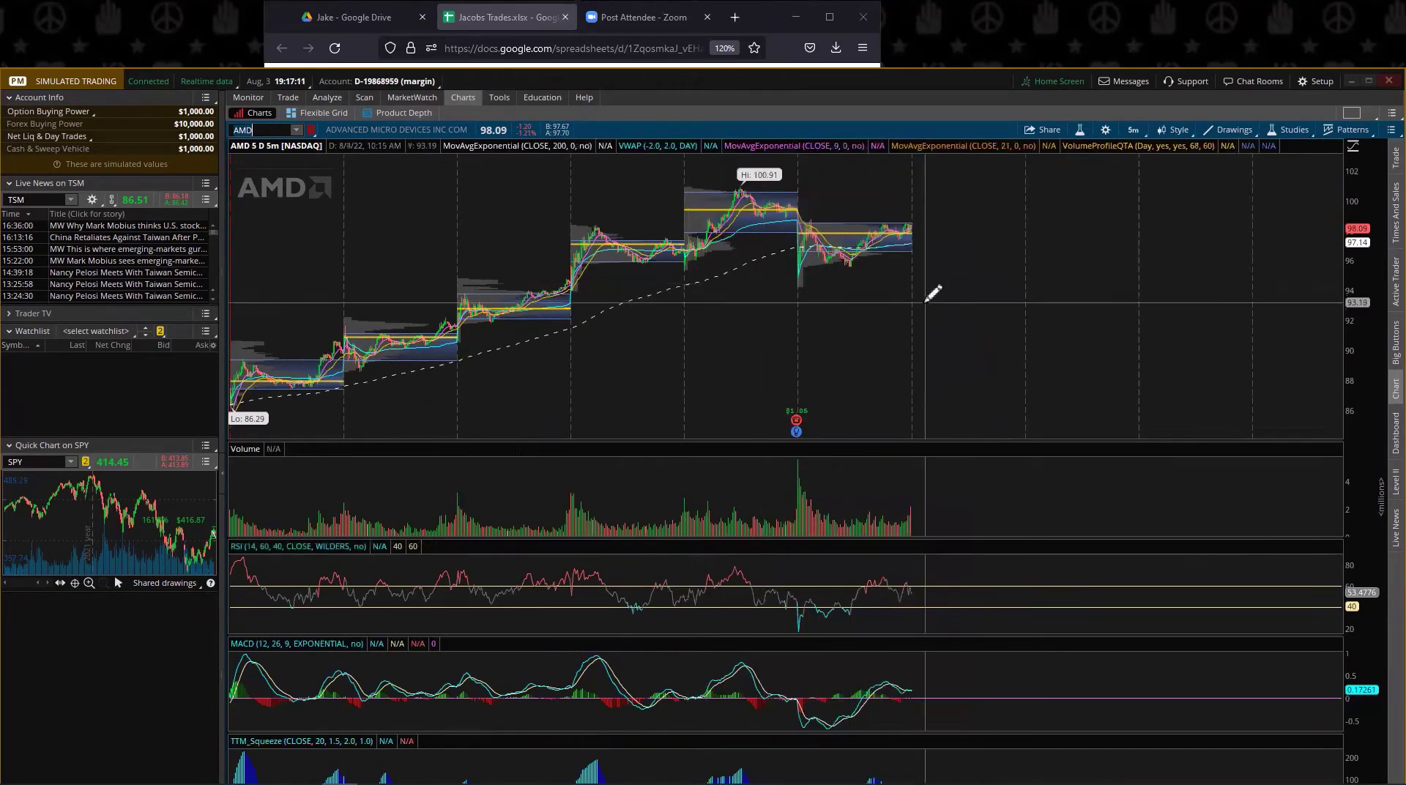
left_click_drag(963, 301, 408, 304)
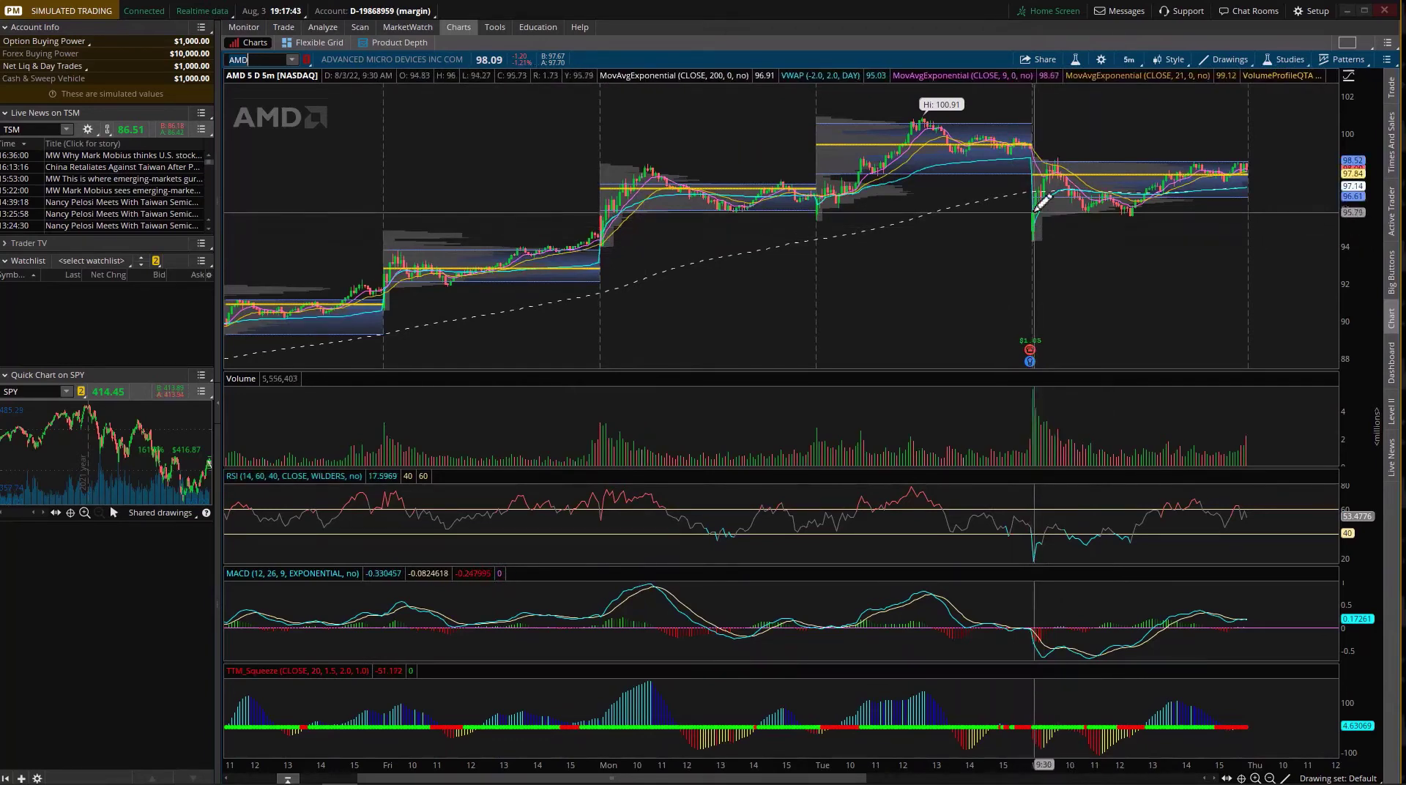
left_click_drag(947, 205, 1192, 173)
left_click_drag(1285, 199, 1197, 617)
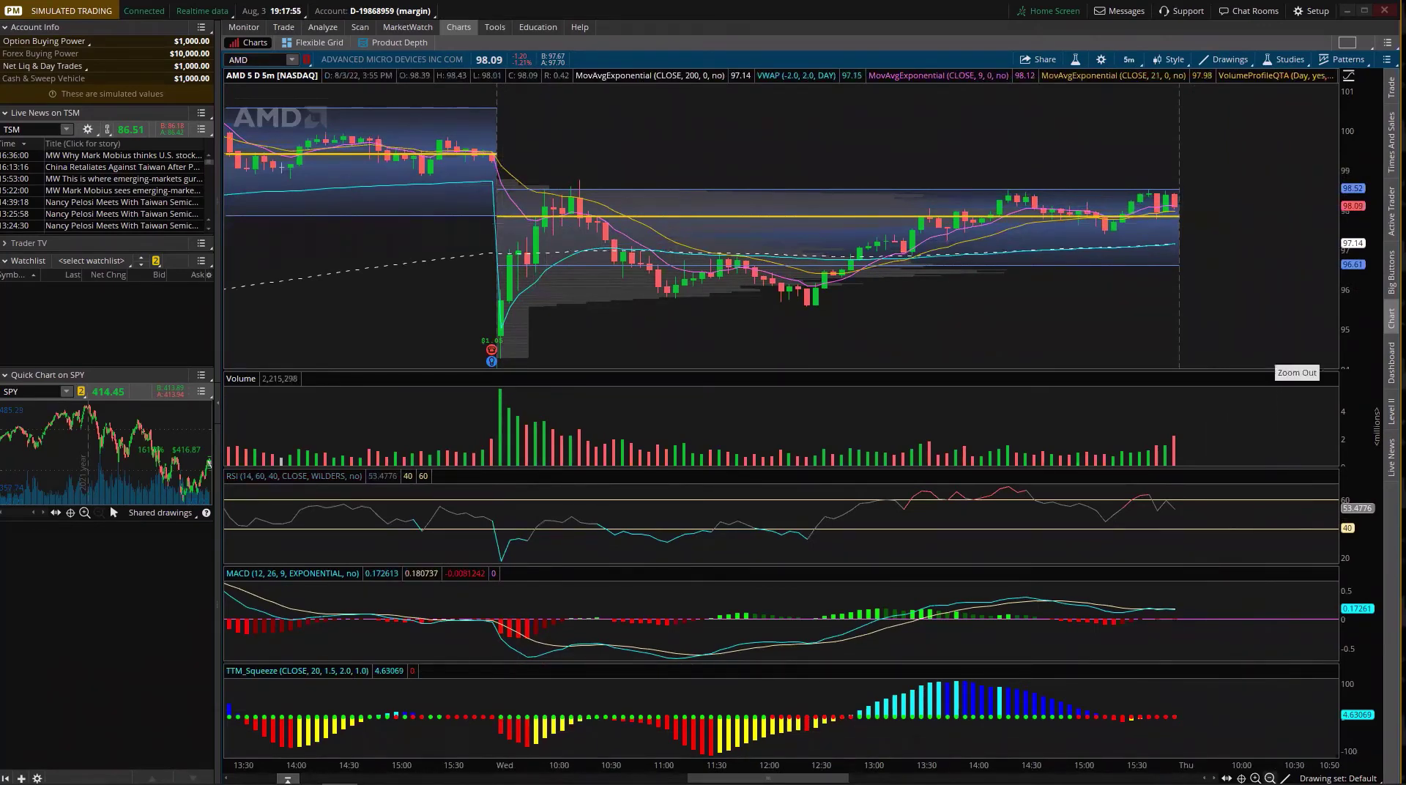
left_click(1283, 363)
left_click(1270, 778)
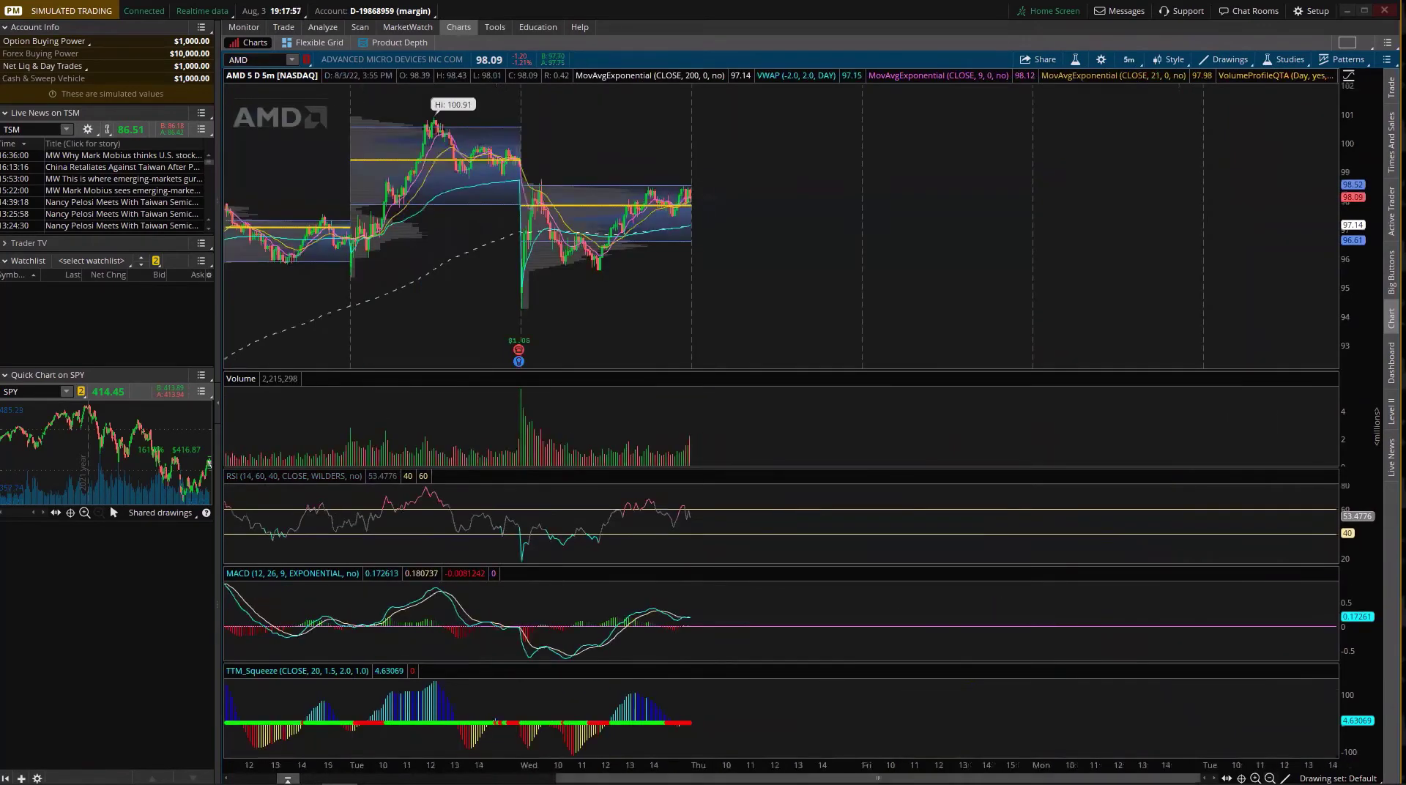
left_click(1270, 777)
scroll(462, 219, "up", 5)
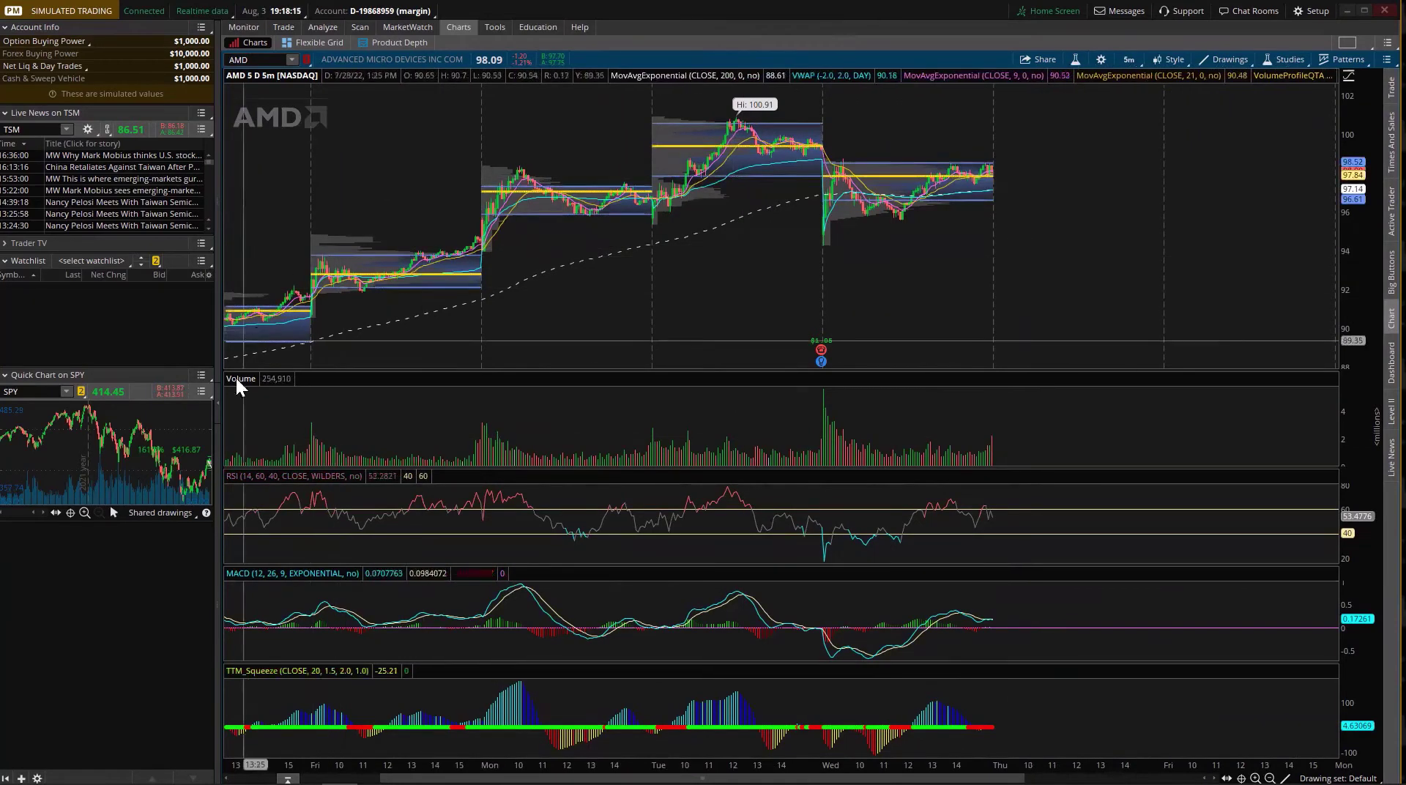
Step: Hide the account and watchlist sidebar, then switch to the browser and open the August trading goals document
left_click(214, 414)
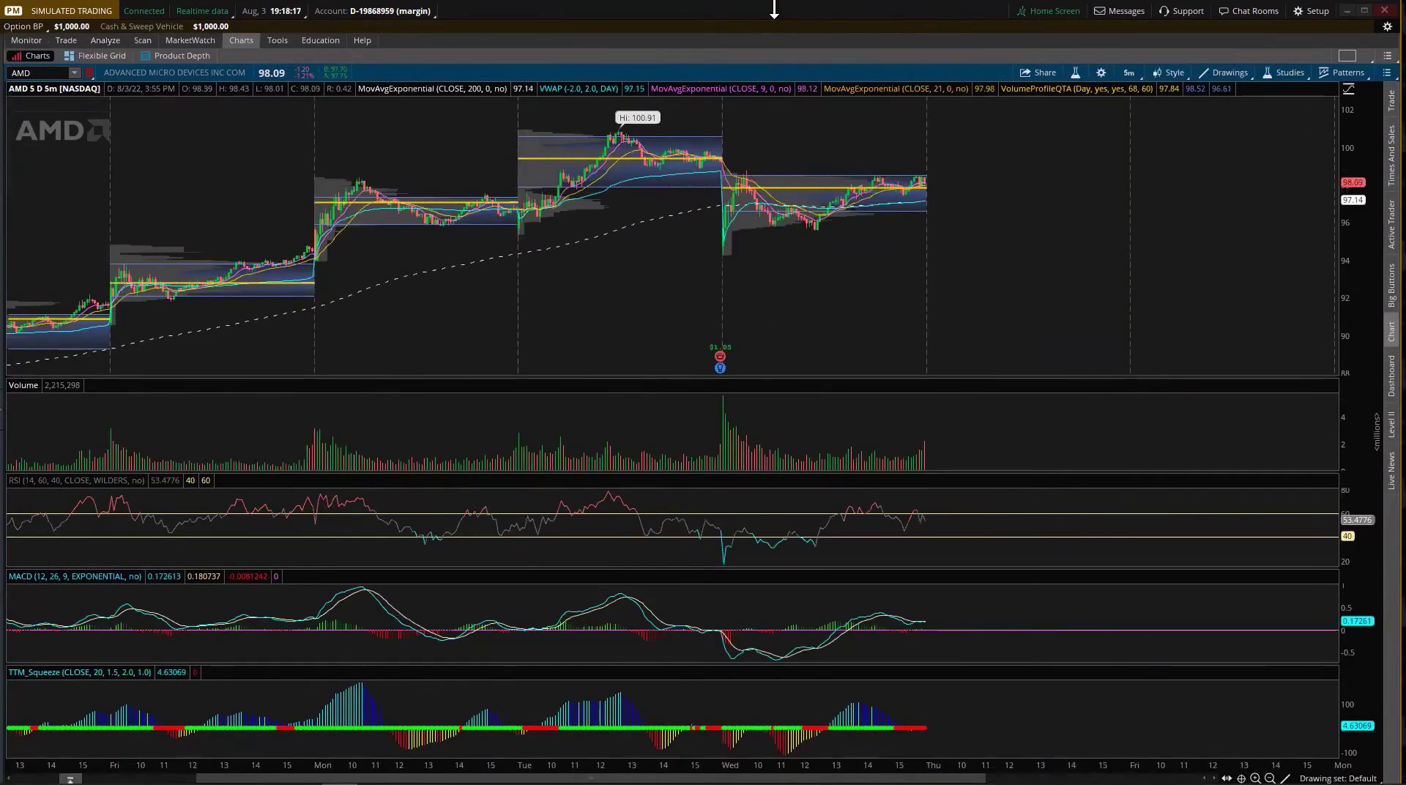
left_click_drag(775, 9, 773, 42)
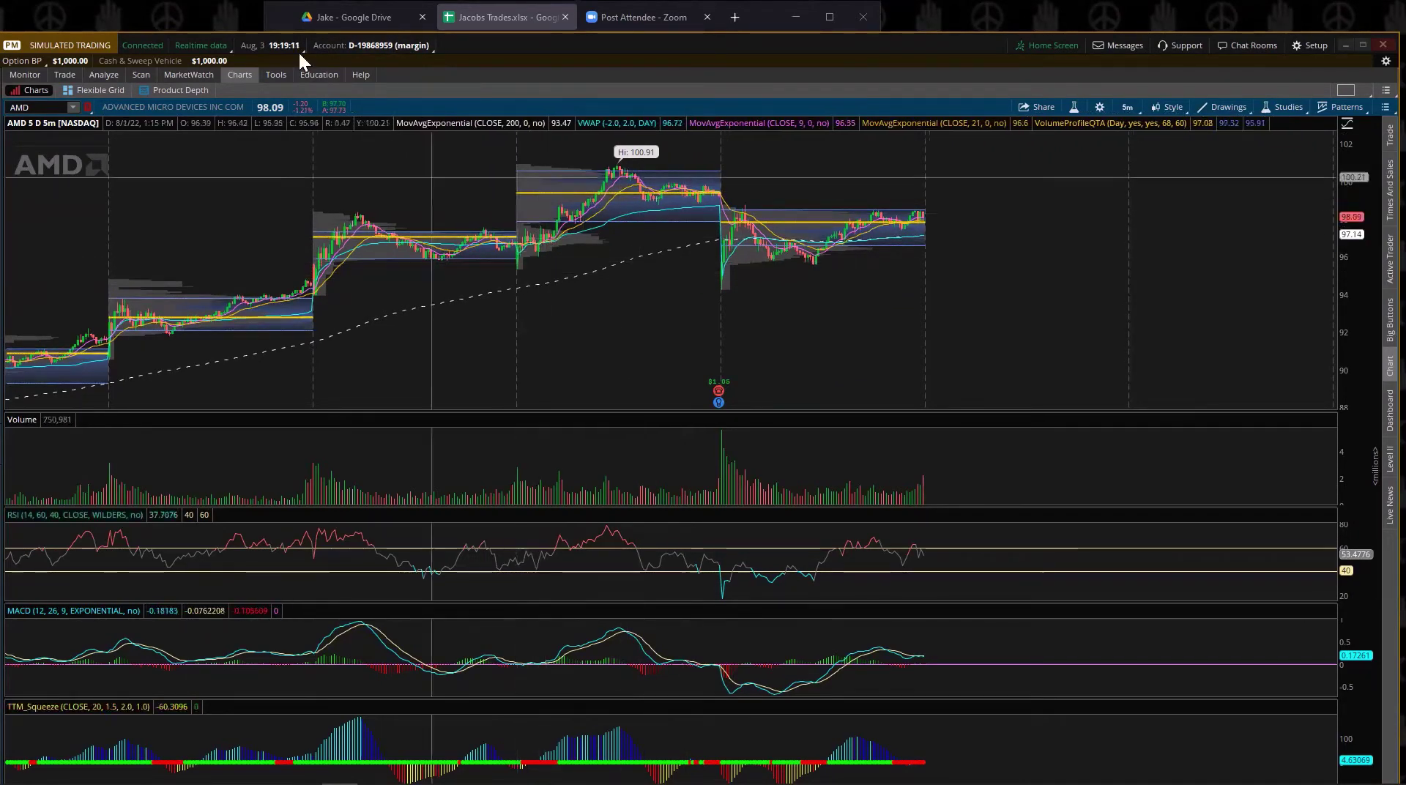
left_click(348, 19)
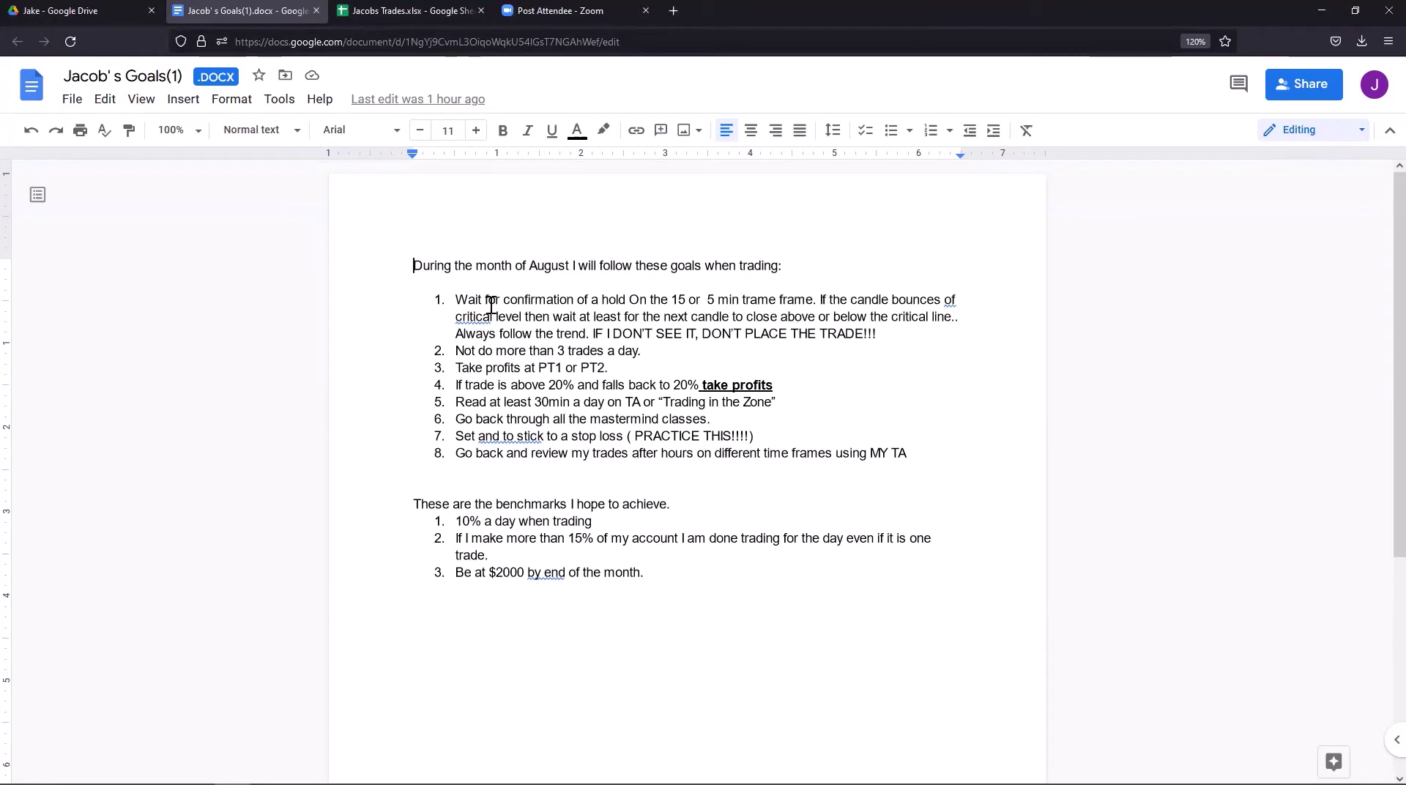
Step: In the first goal, correct "trame" to "time" and delete the extra period after "critical line"
left_click_drag(476, 299, 681, 300)
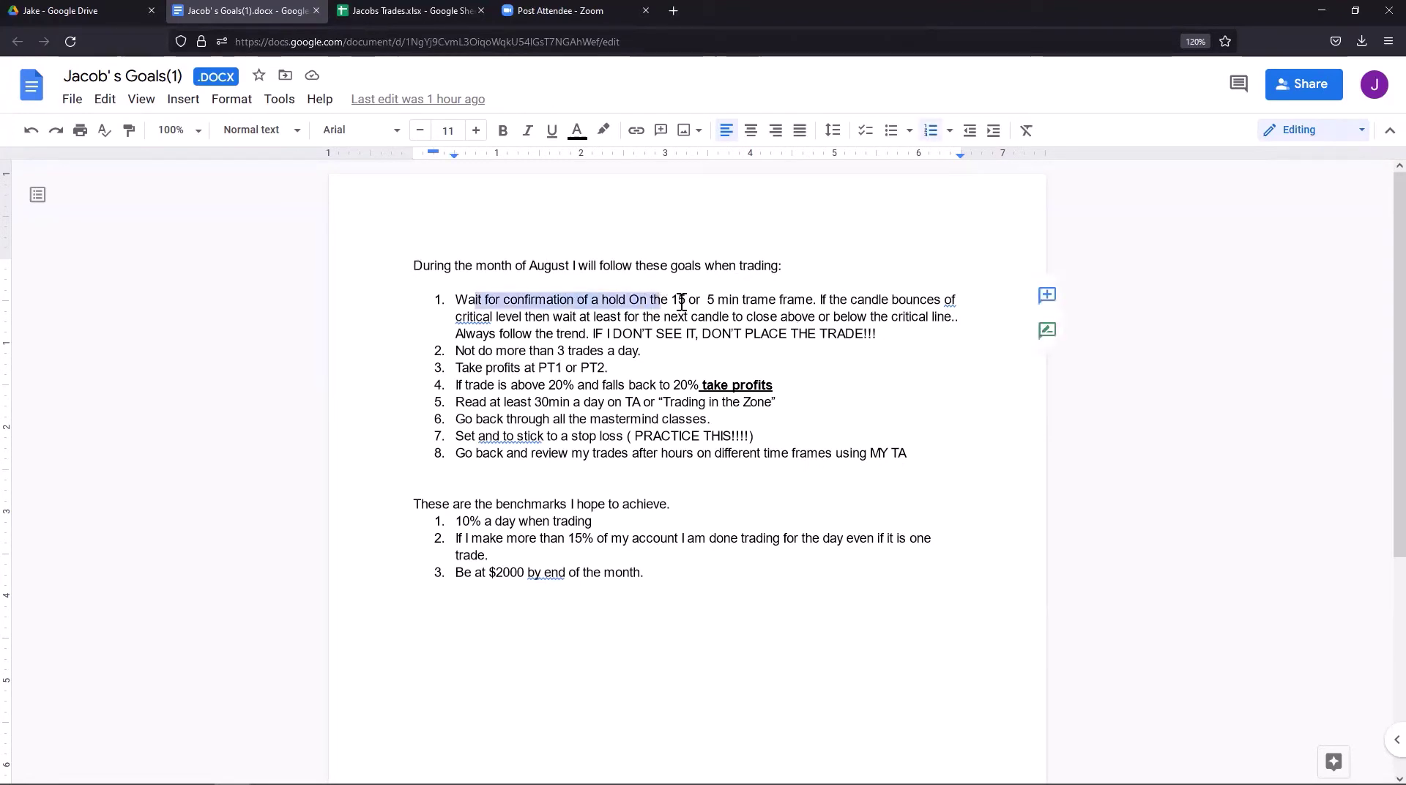
left_click(709, 300)
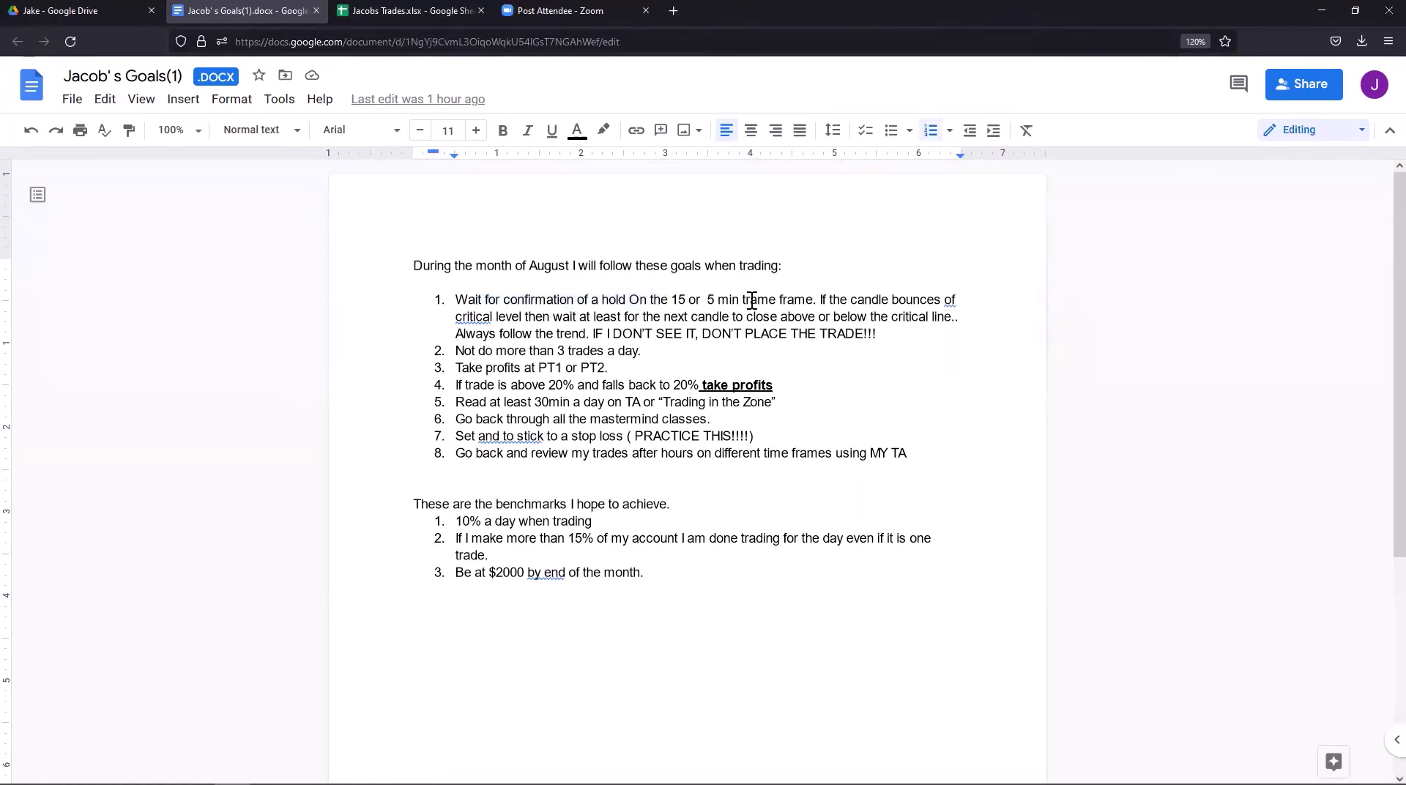
left_click(752, 300)
key("BackSpace")
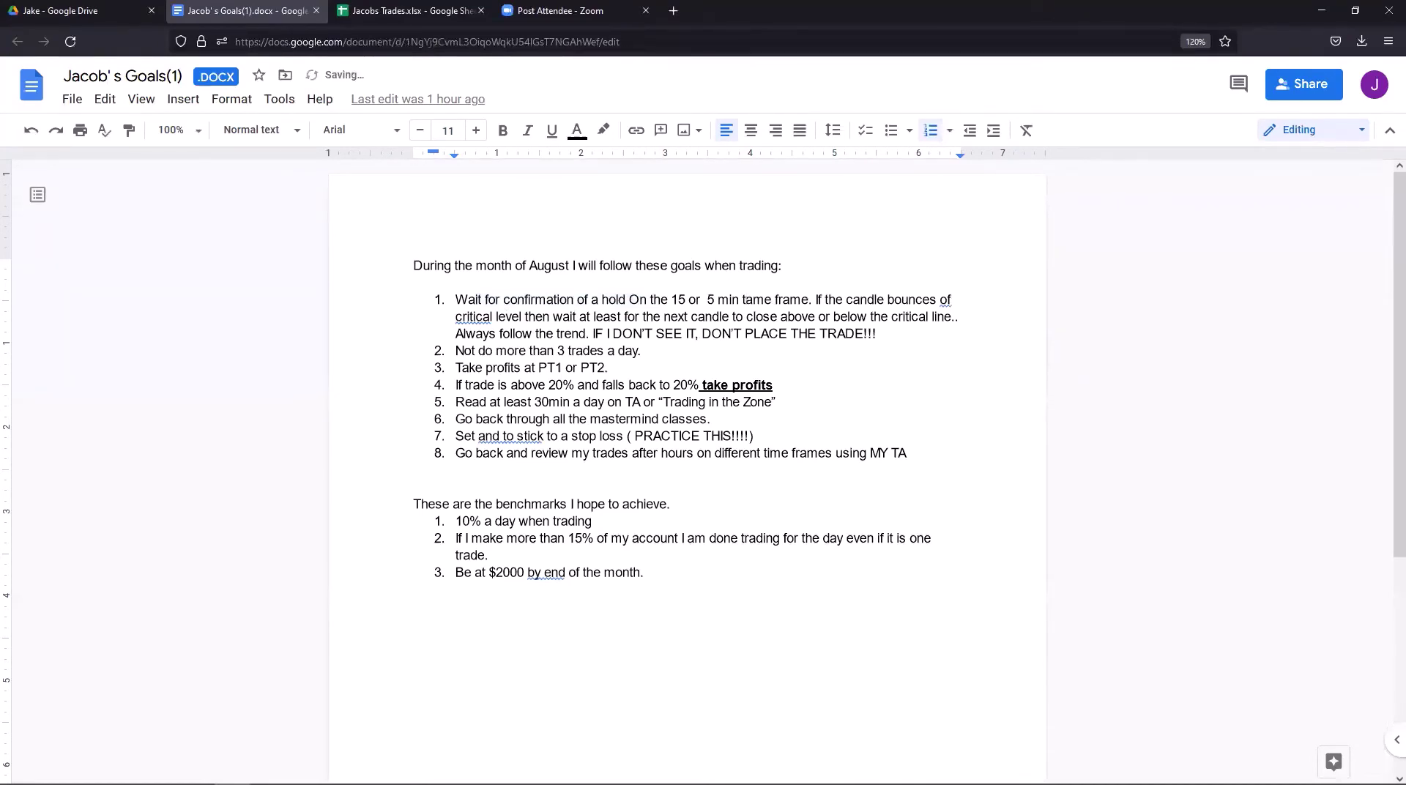
key("Delete")
type("i")
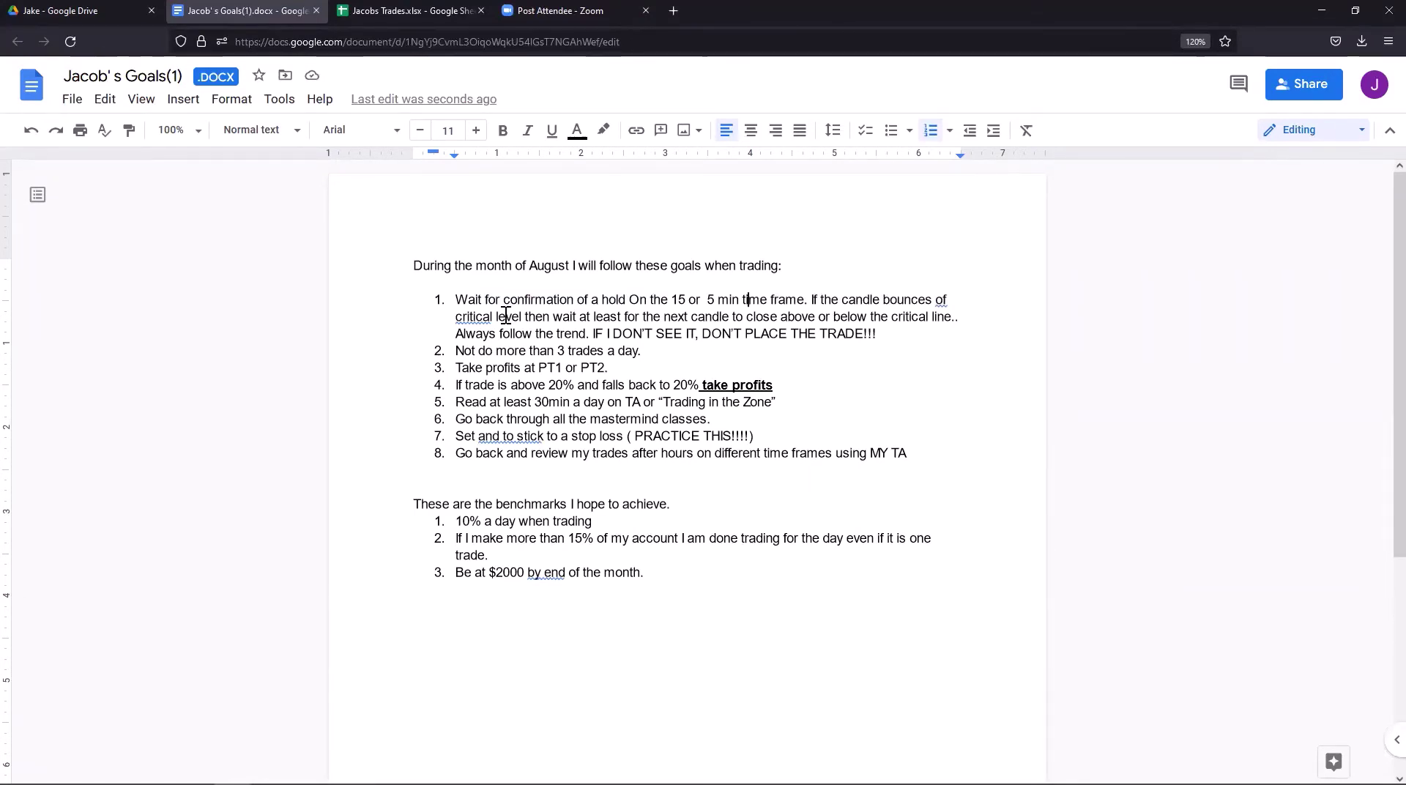
left_click_drag(506, 316, 897, 316)
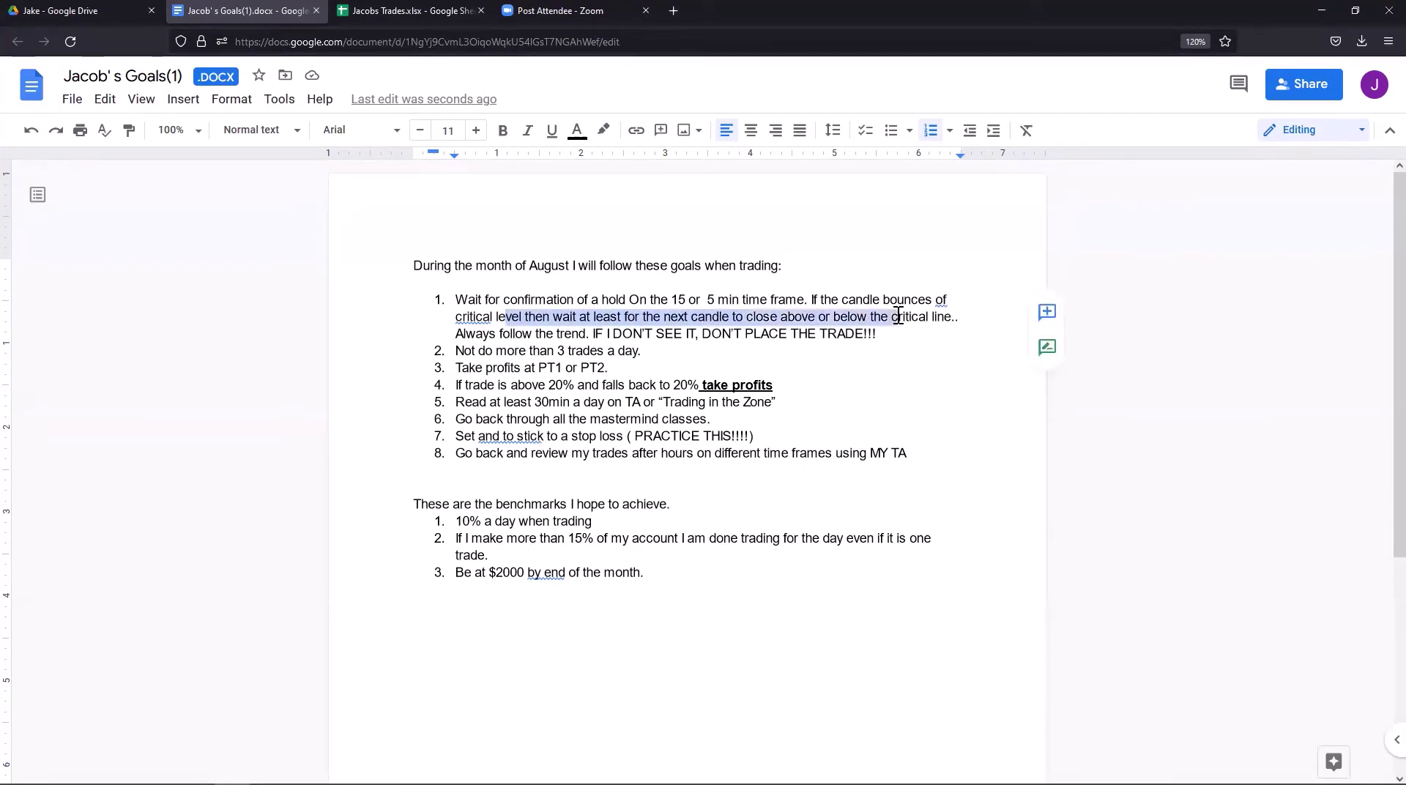
left_click(959, 322)
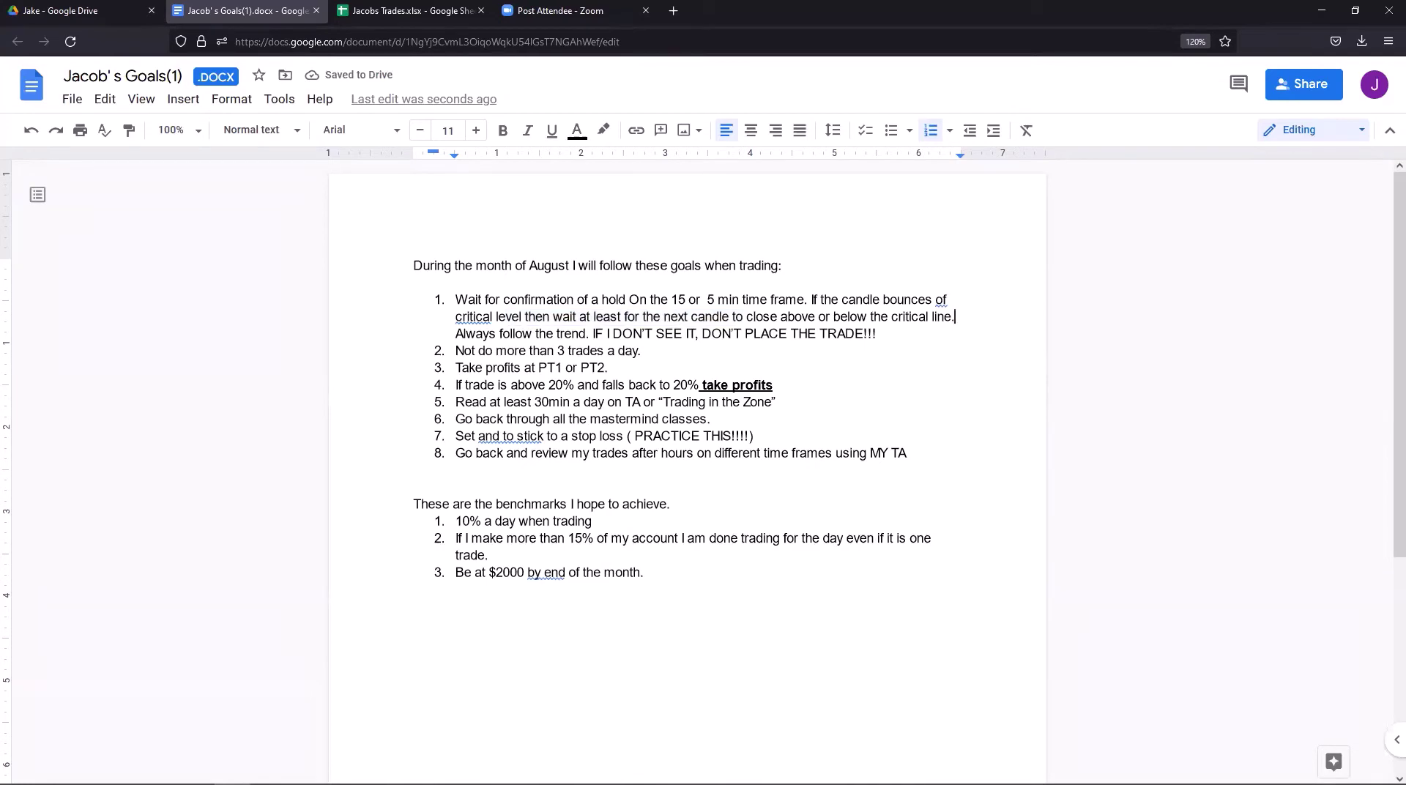
Step: Shrink the browser window, switch back to the trading platform and load SPY in the chart
double_click(771, 11)
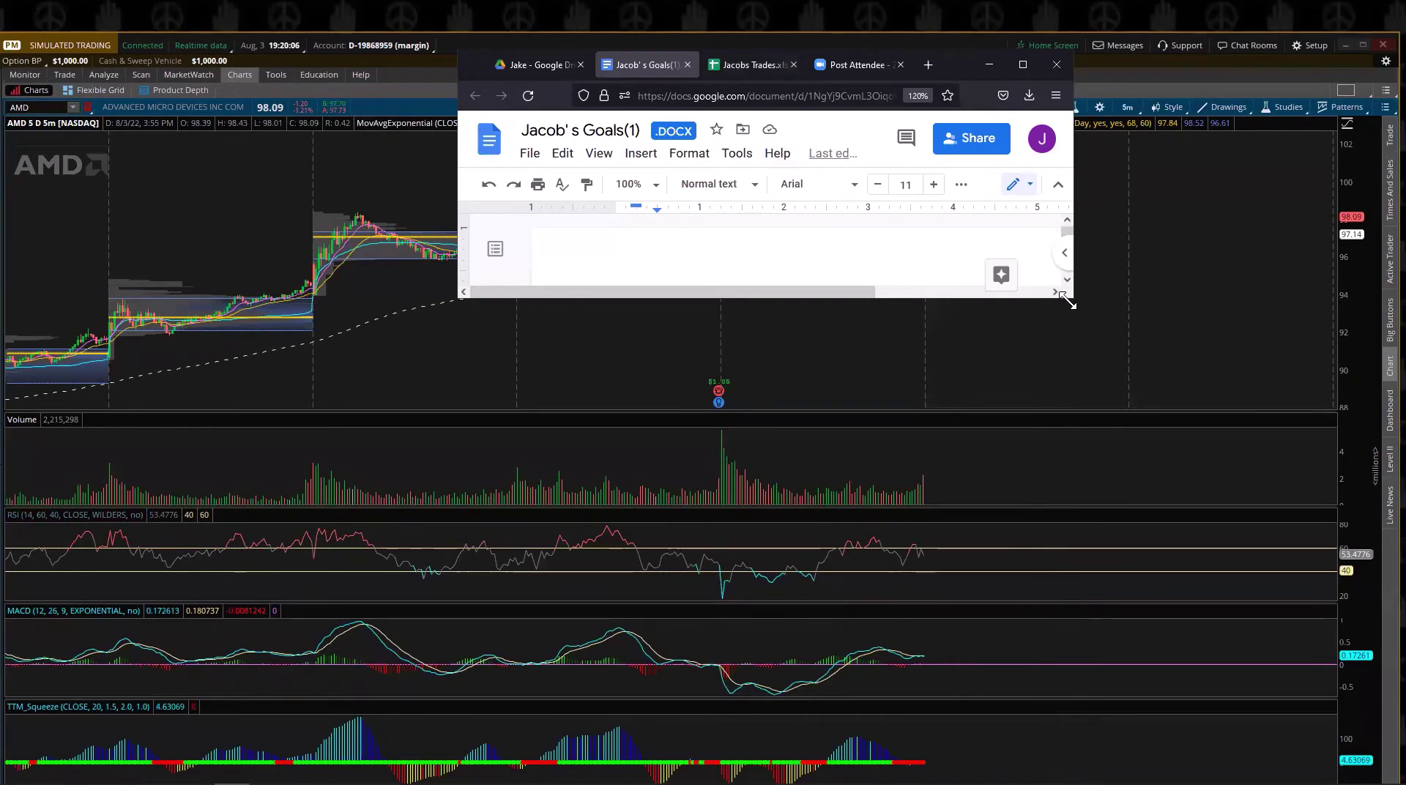
left_click_drag(1066, 298, 1362, 731)
left_click(17, 107)
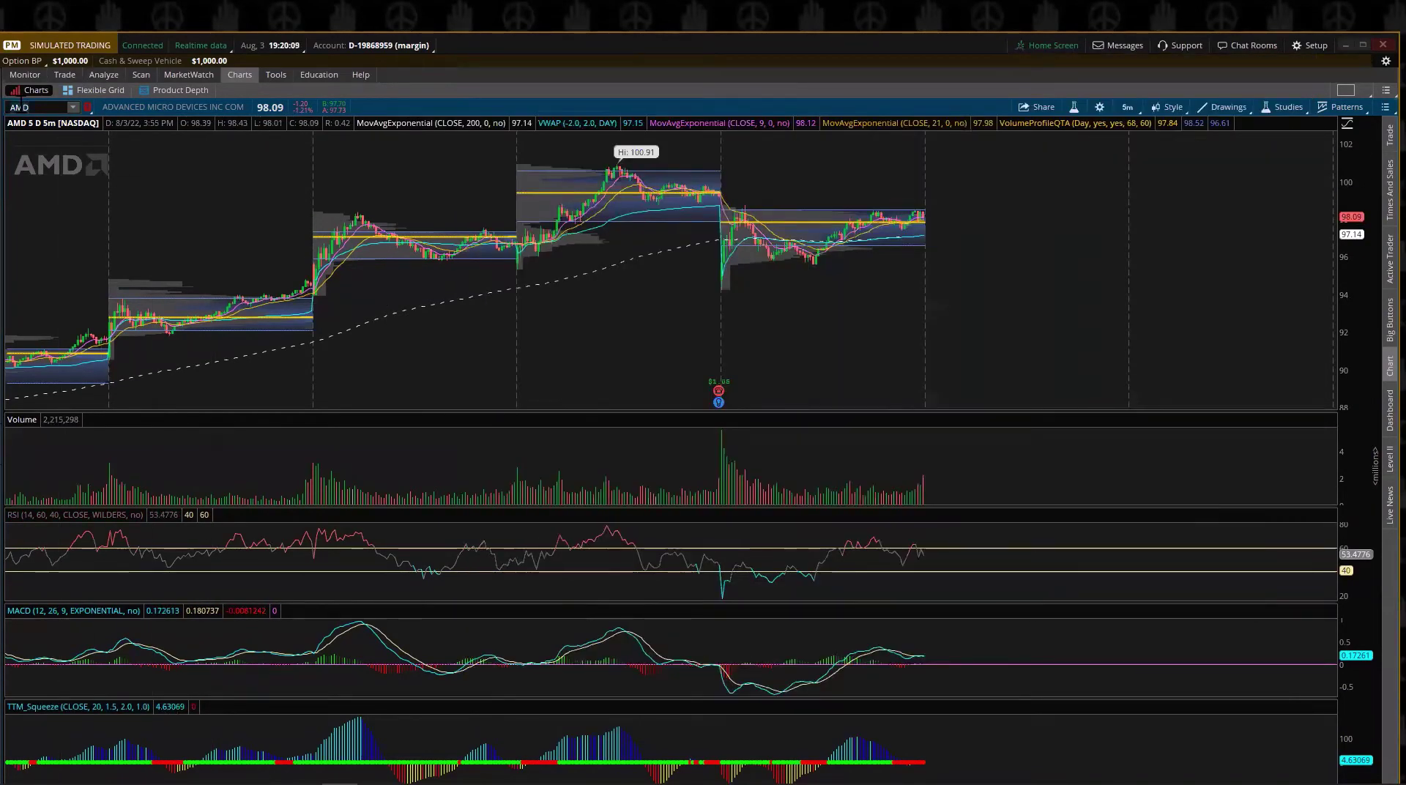
type("SPY")
key("Return")
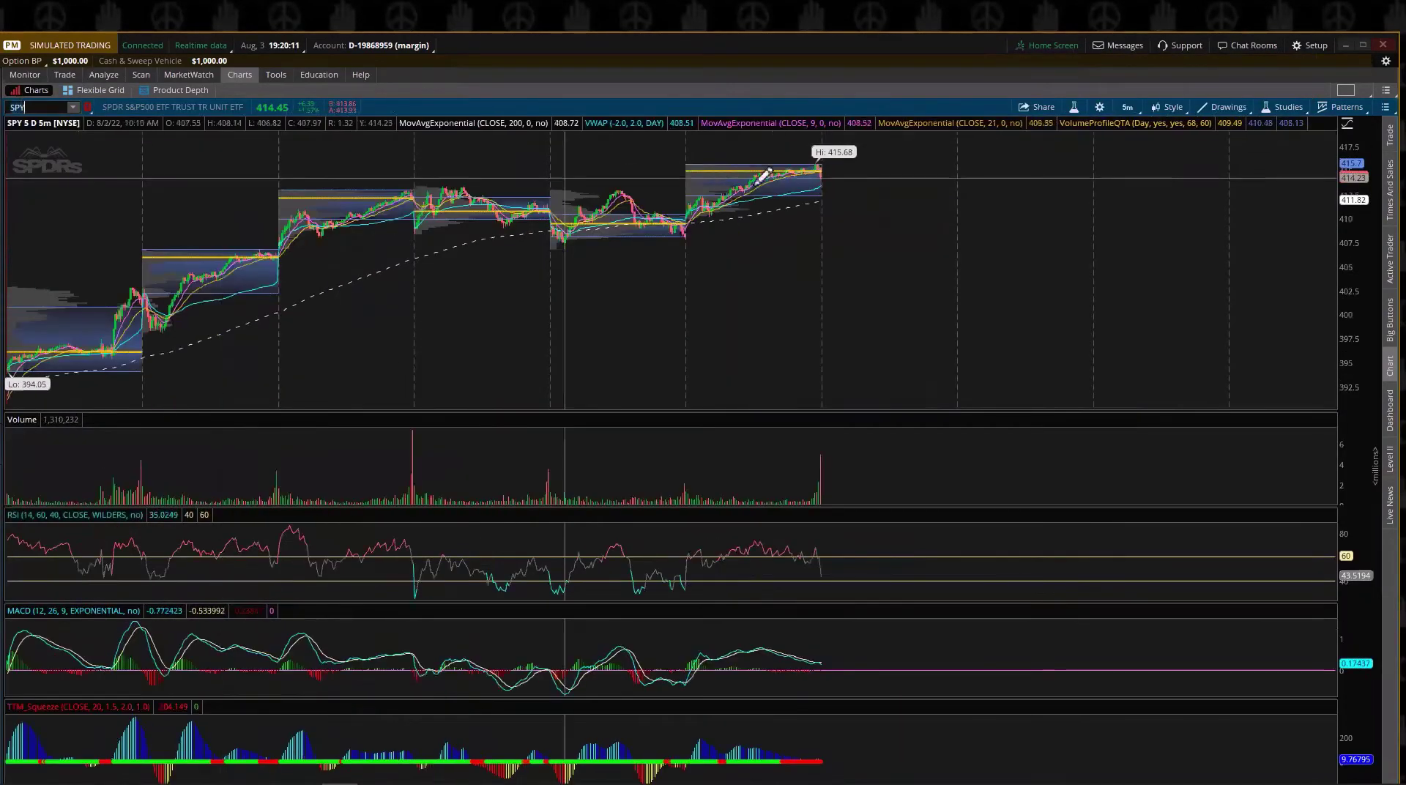
Step: Examine SPY's Tuesday morning candles against the descending trendline on the 5-minute chart
left_click_drag(841, 226, 612, 225)
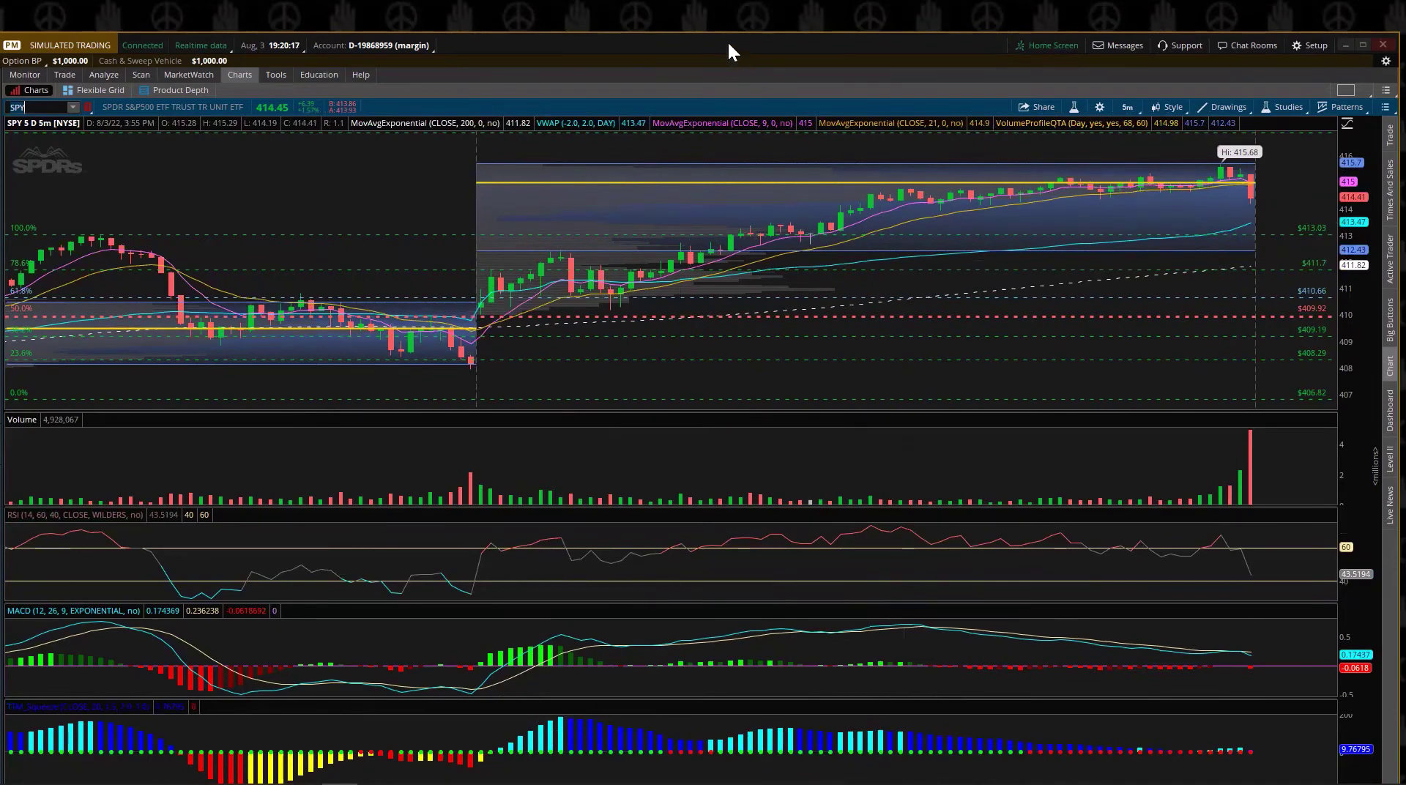
left_click_drag(727, 41, 738, 7)
scroll(432, 366, "up", 5)
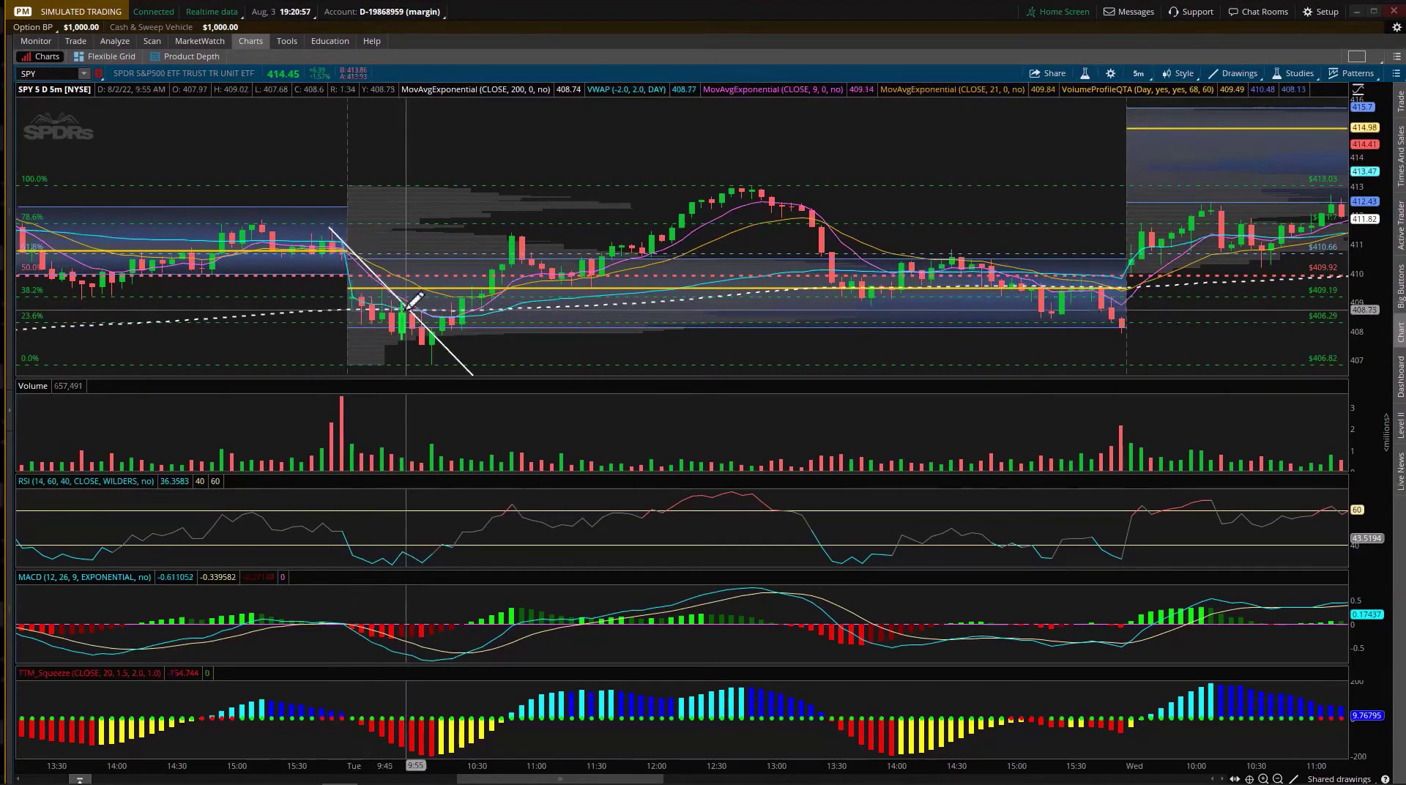
right_click(458, 361)
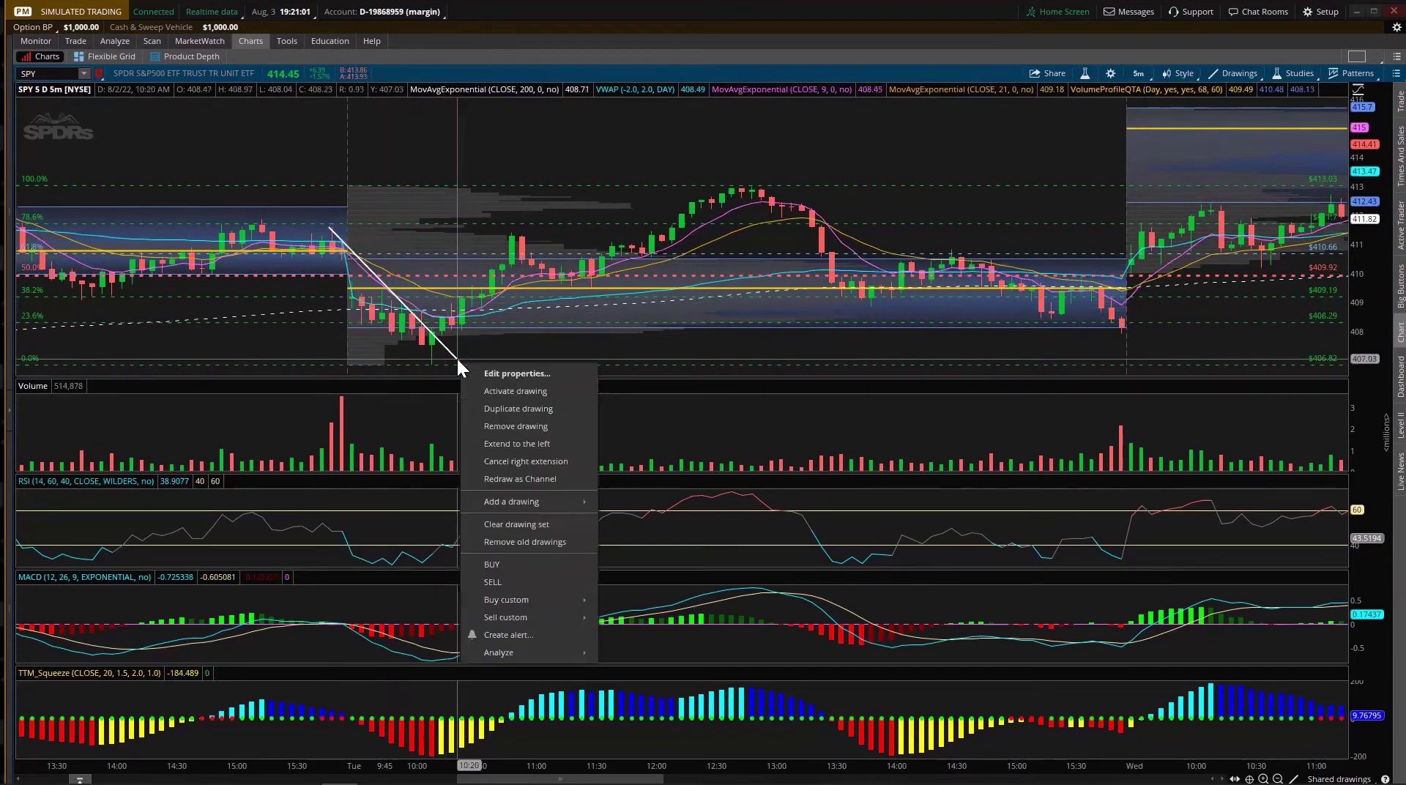
left_click(342, 292)
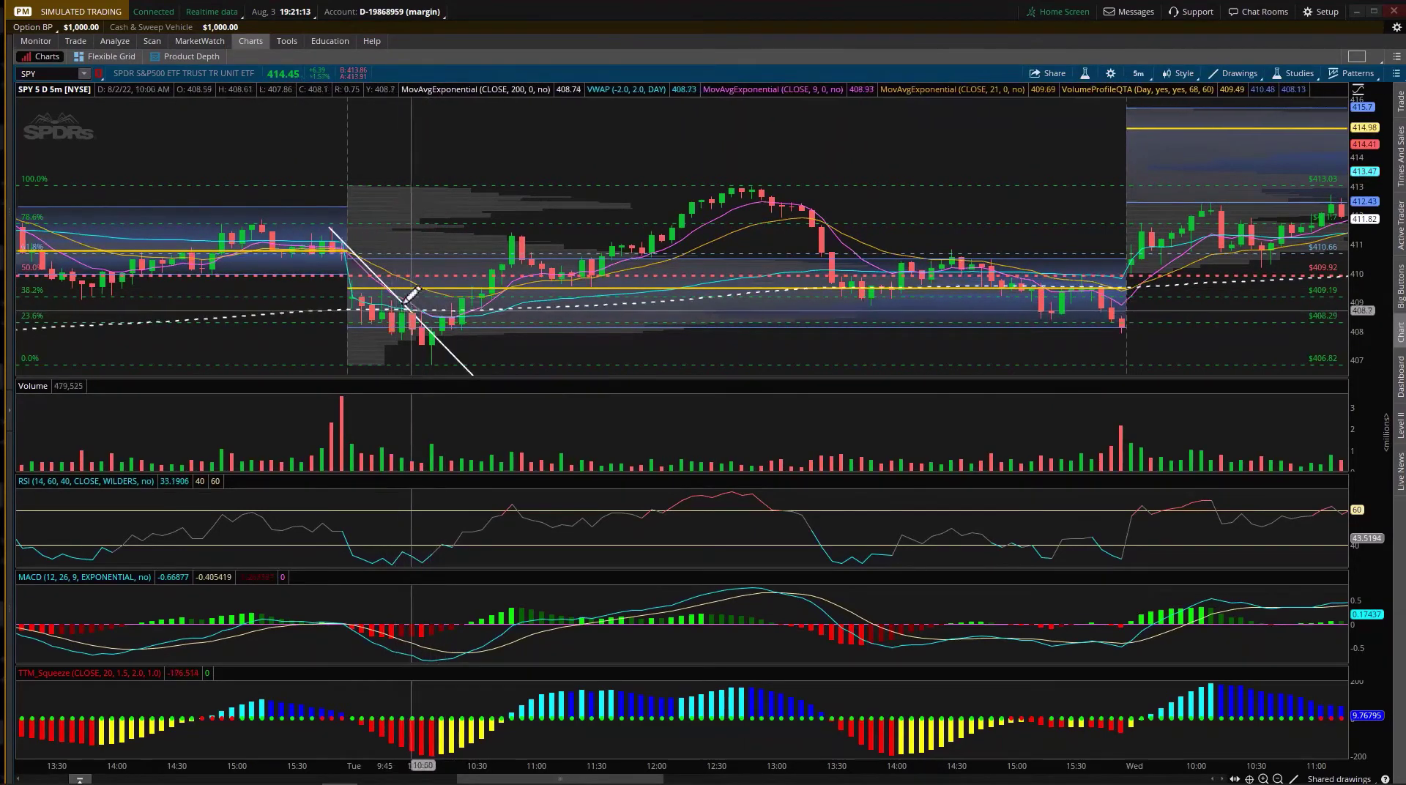
left_click(404, 284)
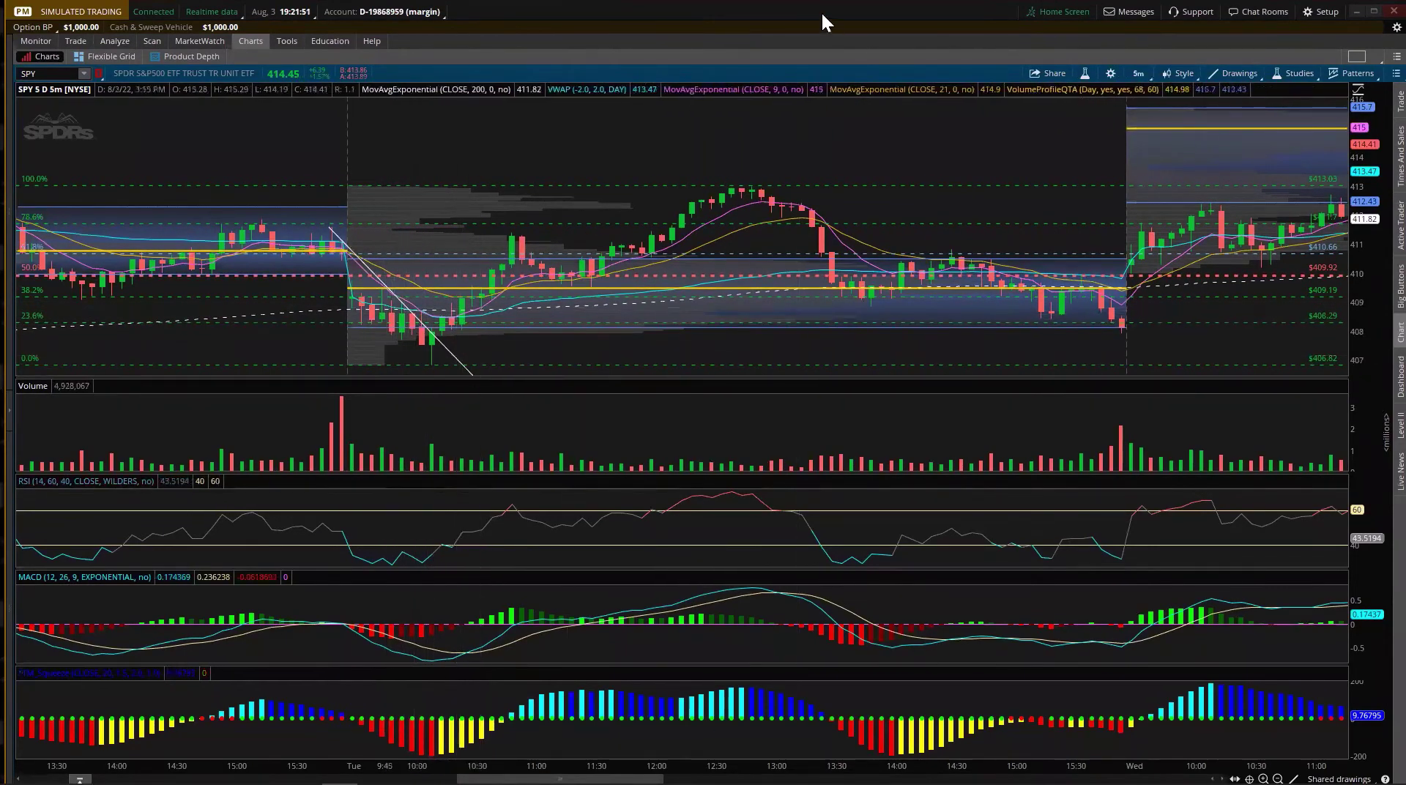
Step: Uncover the August goals document by repositioning the trading platform and browser windows, and check the grammar suggestion for "of critical" in the first goal
left_click_drag(820, 11, 809, 153)
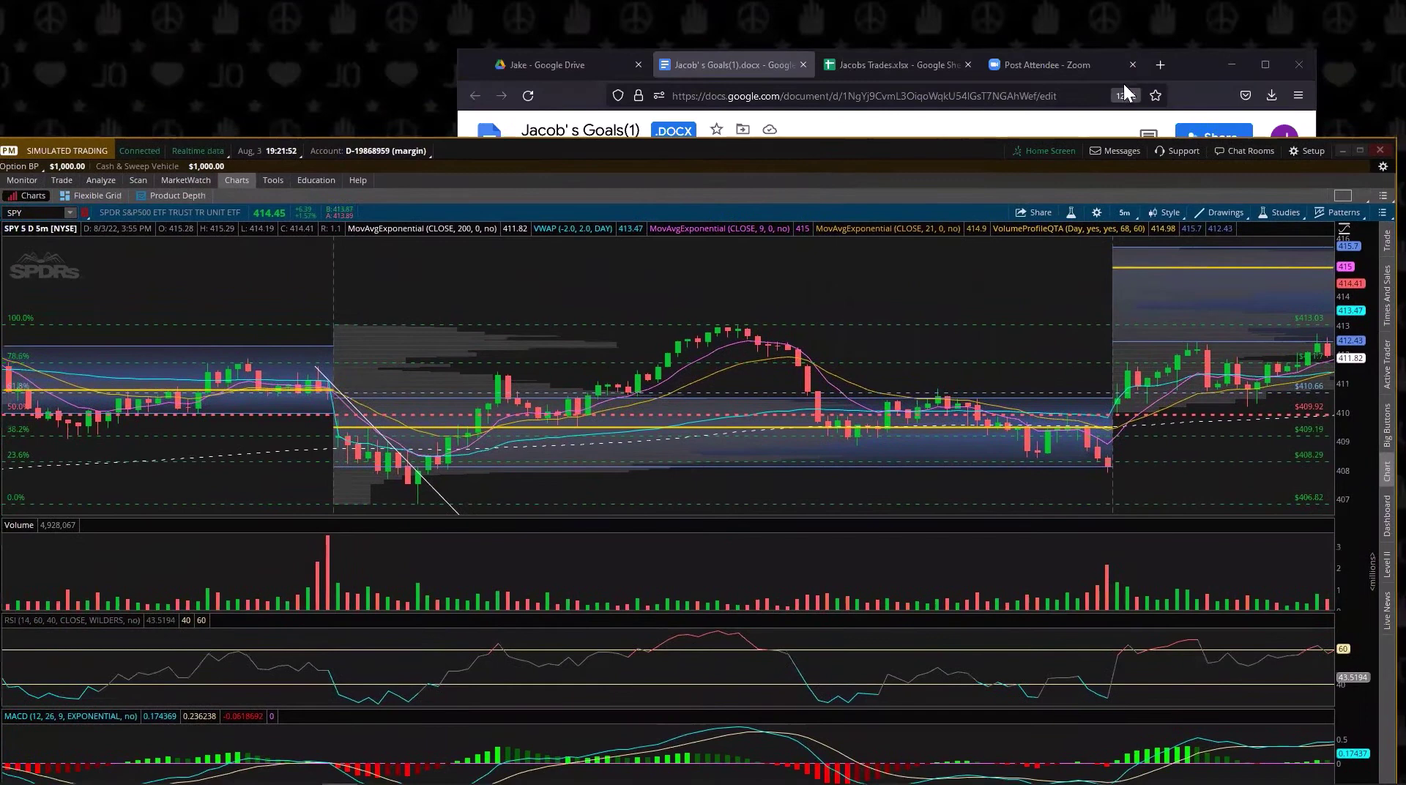
left_click(1197, 57)
left_click_drag(1174, 45, 1095, 10)
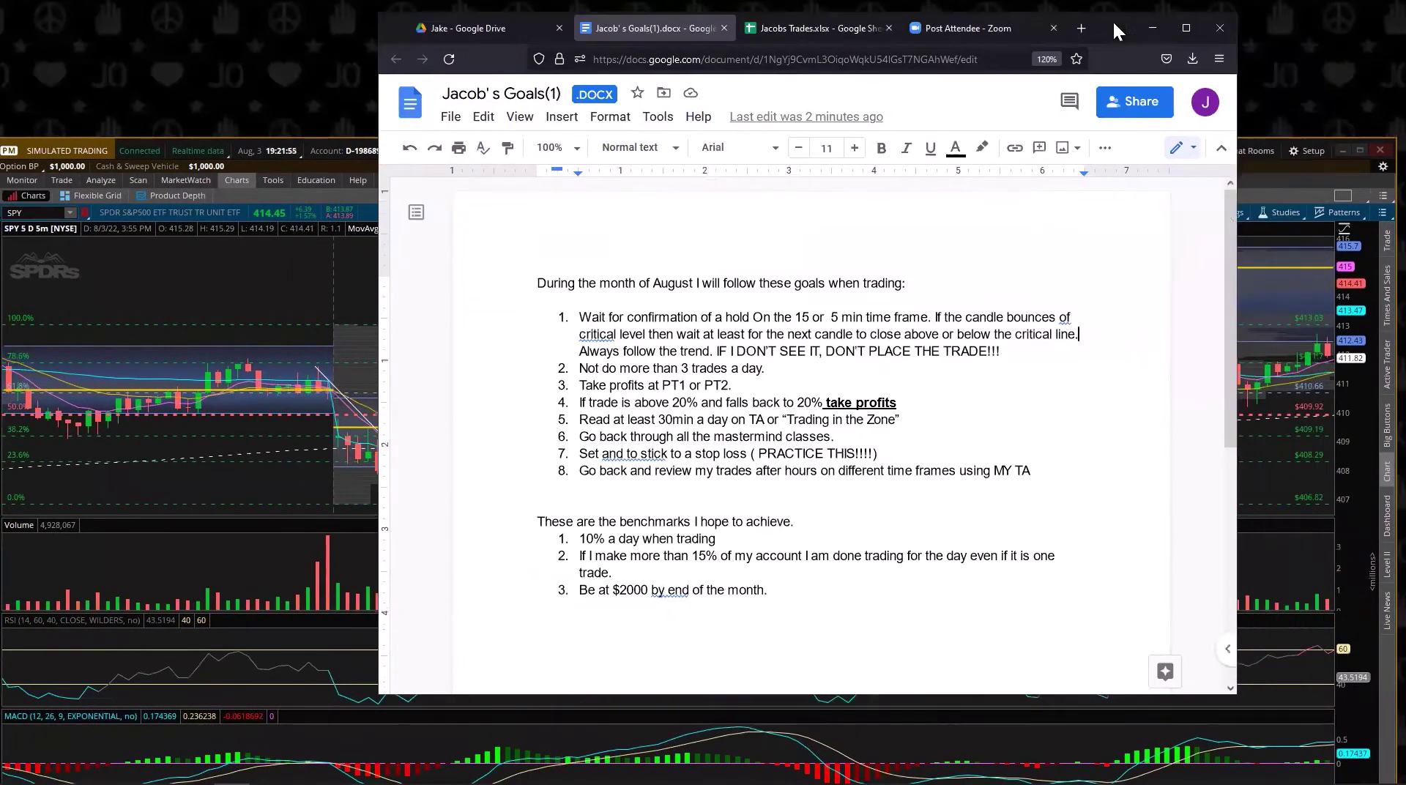
right_click(599, 338)
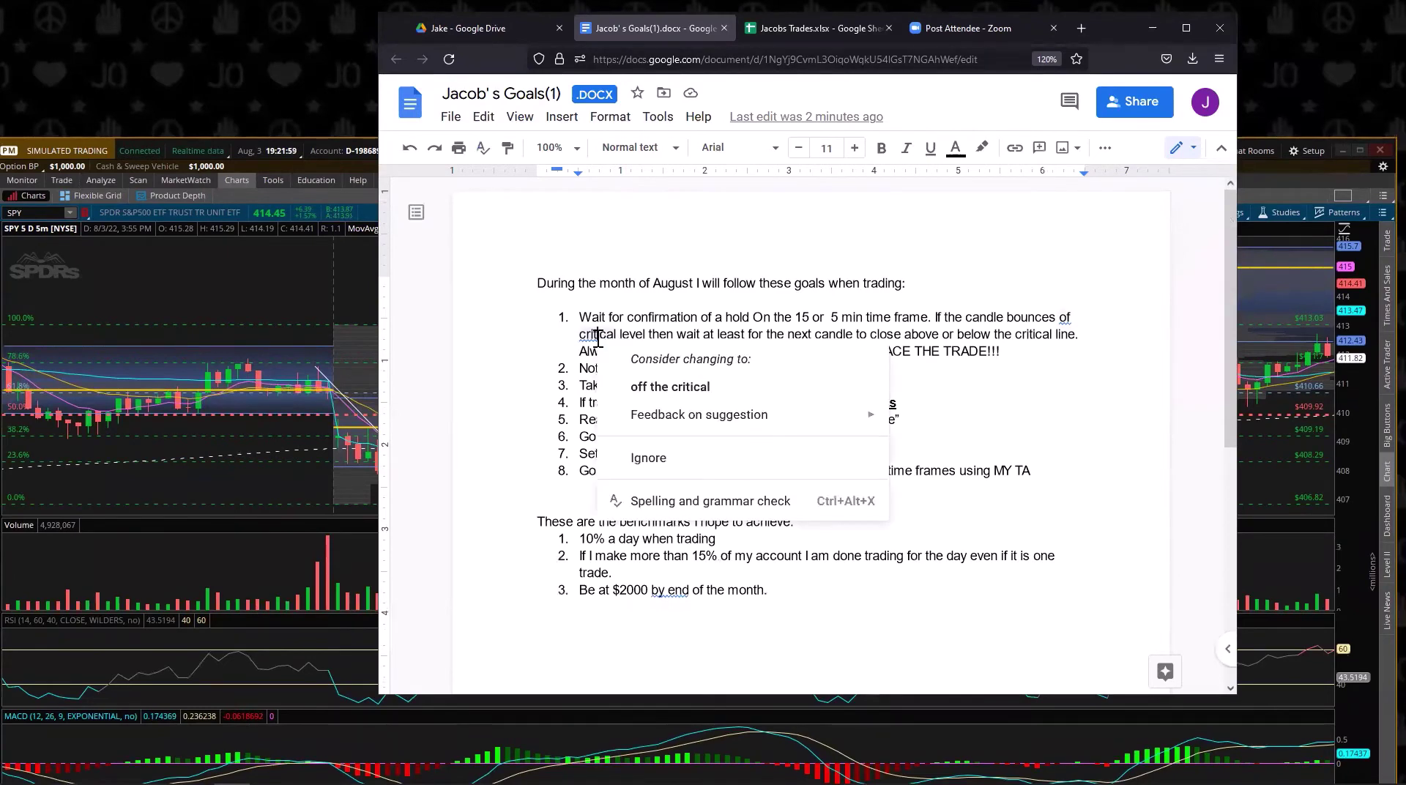
left_click(659, 315)
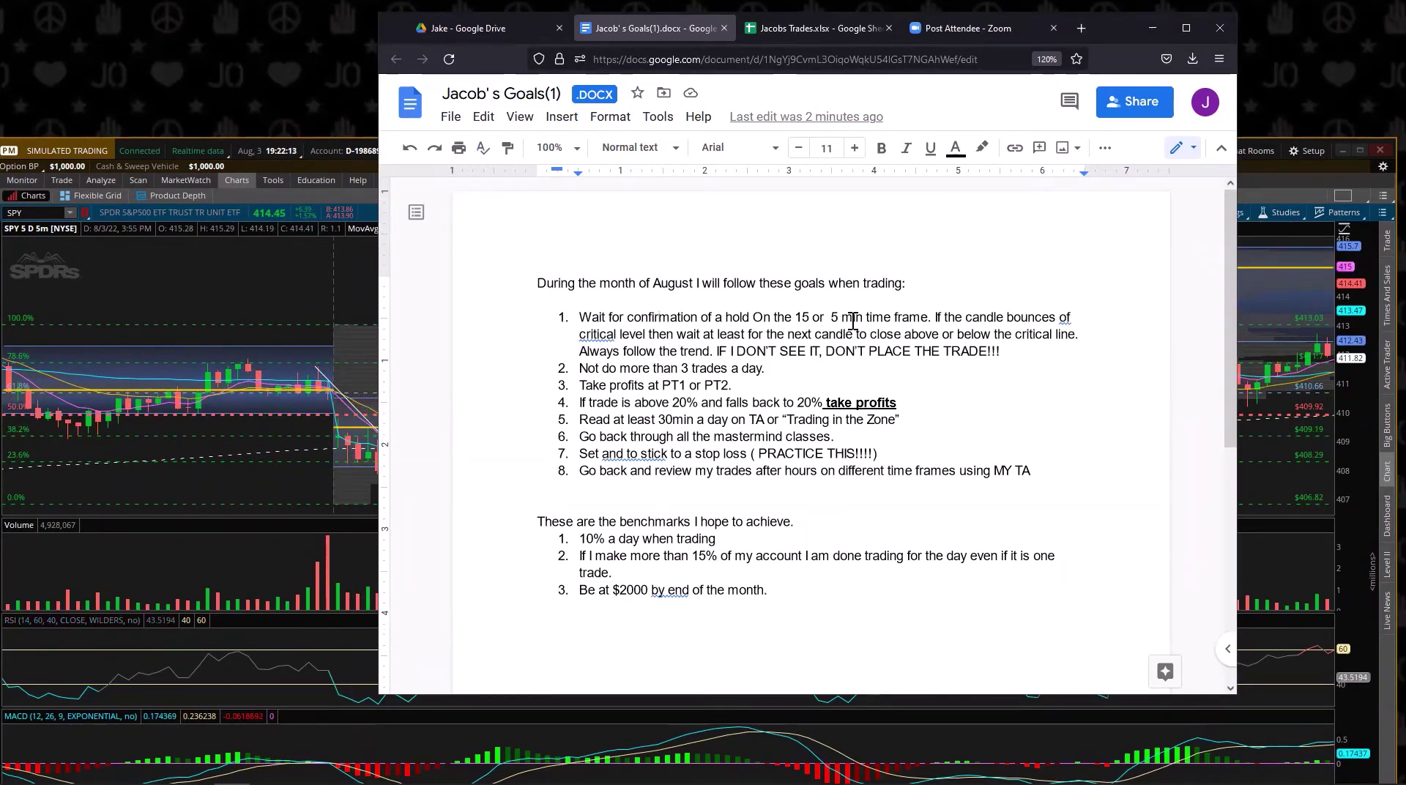
Step: Show the trade journal spreadsheet, widen the browser window and reposition it so all the journal columns fit on screen
left_click(791, 27)
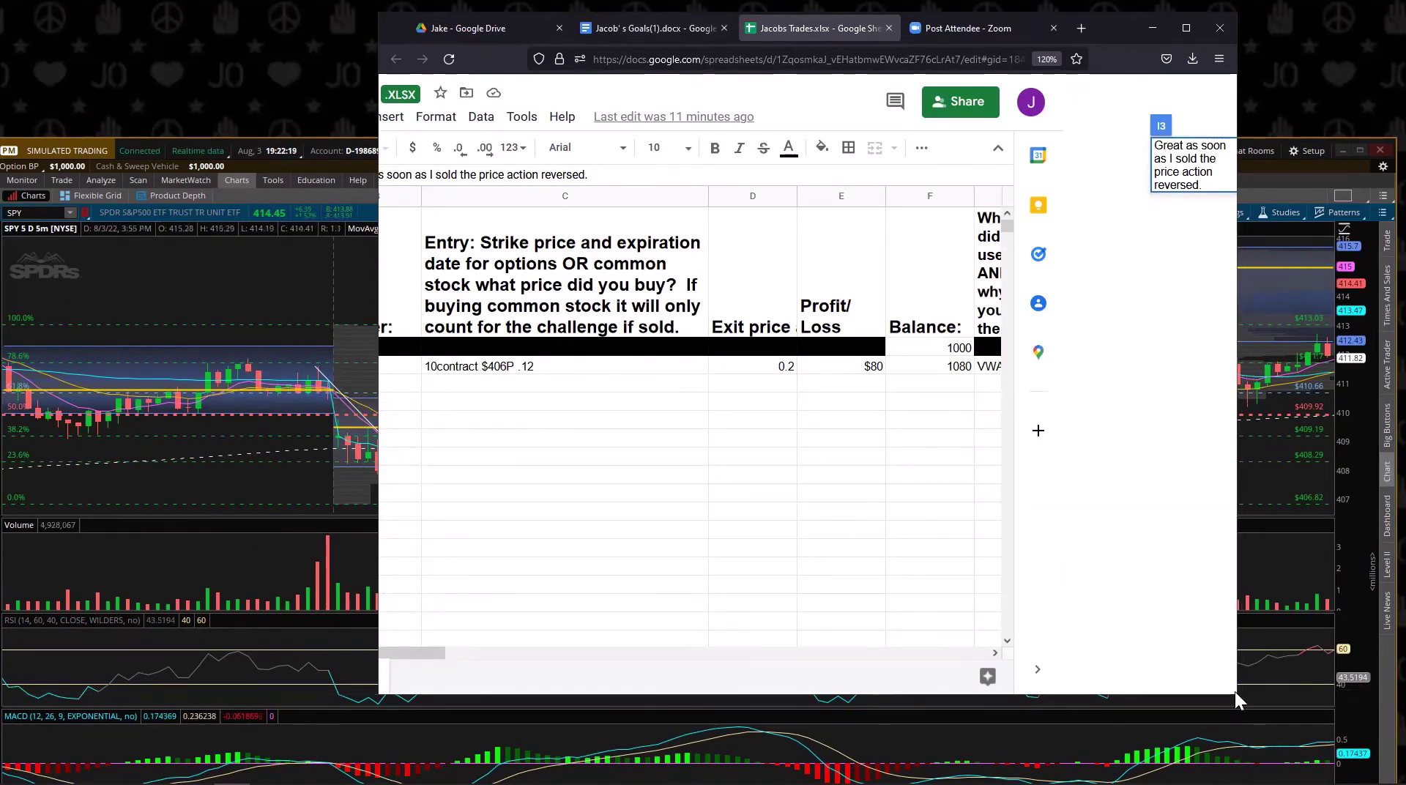
left_click_drag(1236, 691, 1402, 692)
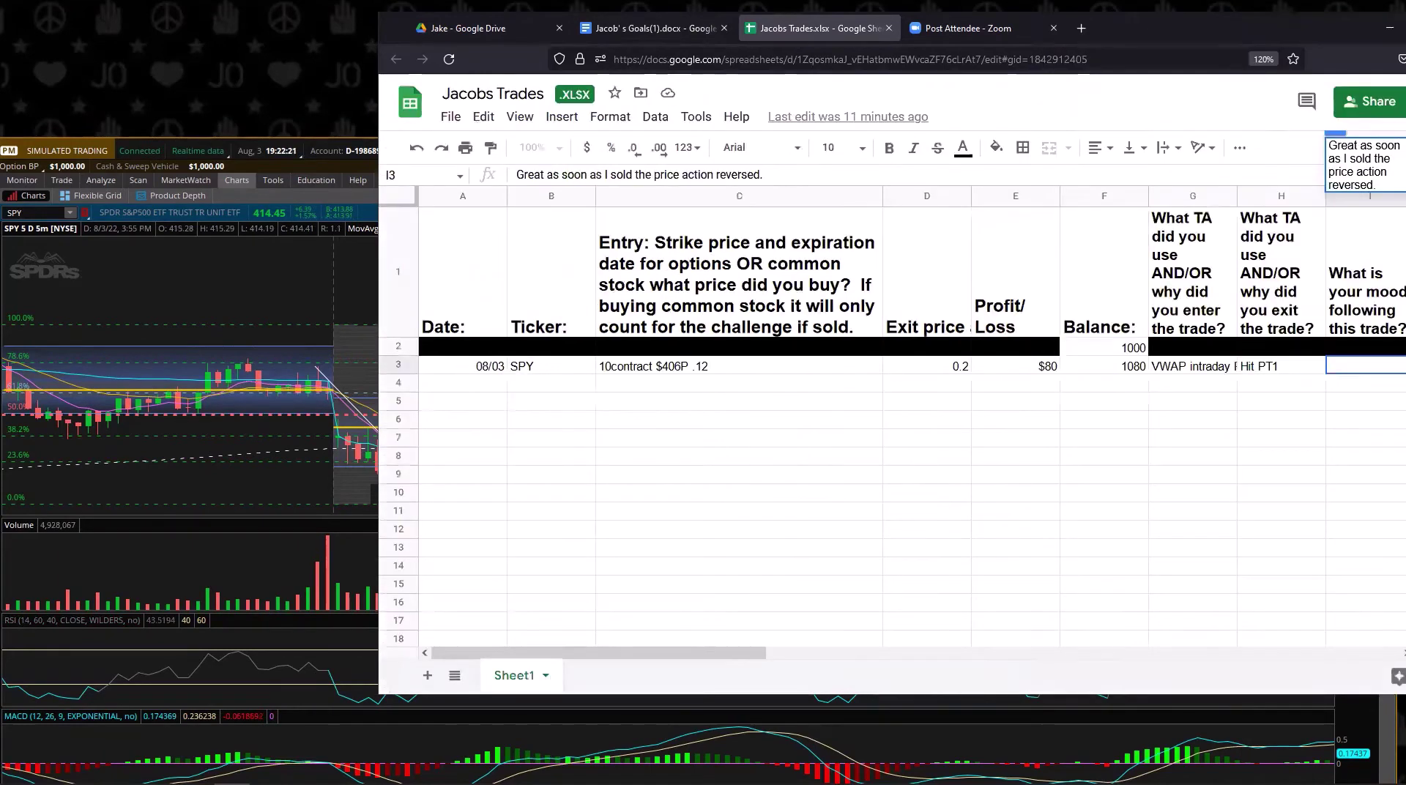
left_click_drag(1127, 24, 985, 36)
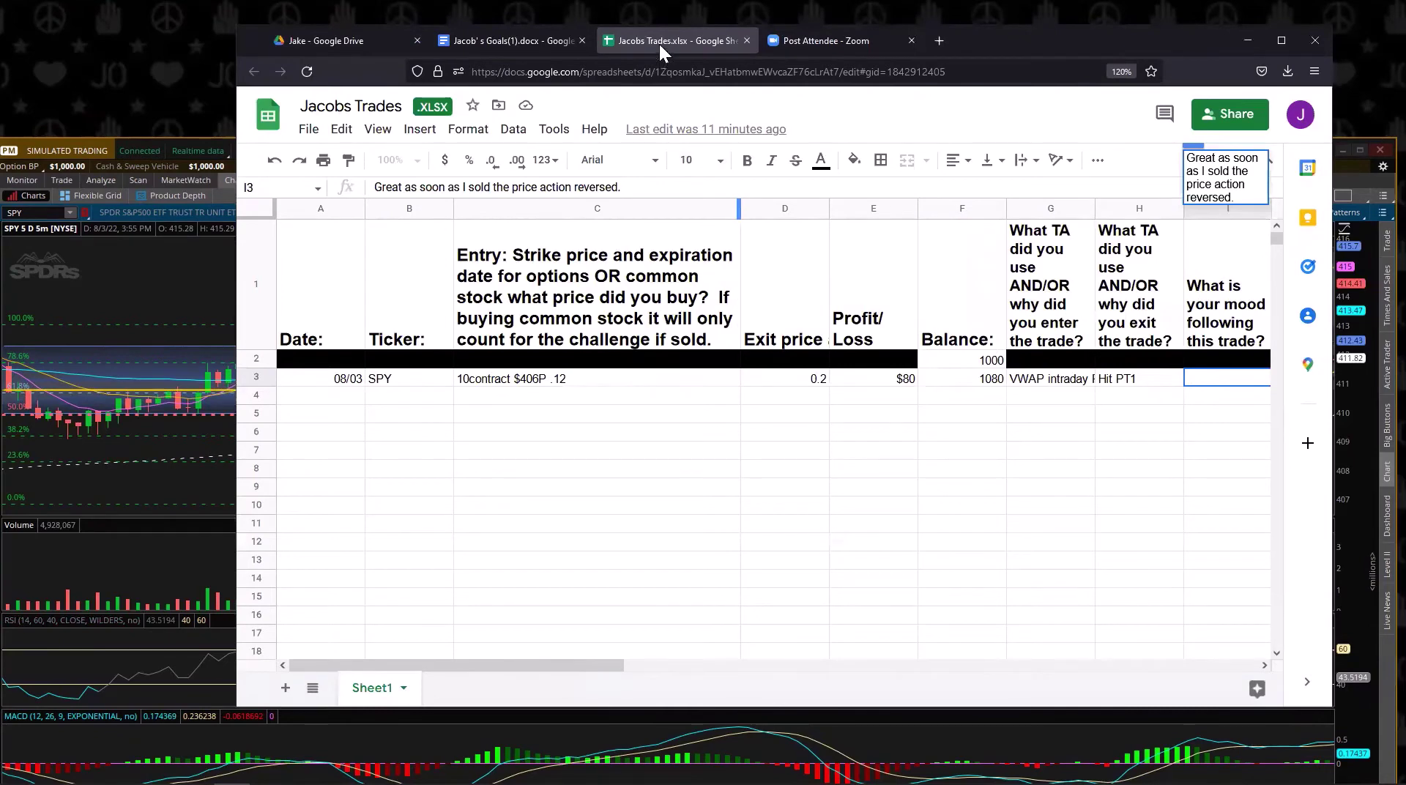
Step: In the goals document, replace "Not" with "Try not to" in the second goal and make the whole fourth goal bold
left_click(495, 40)
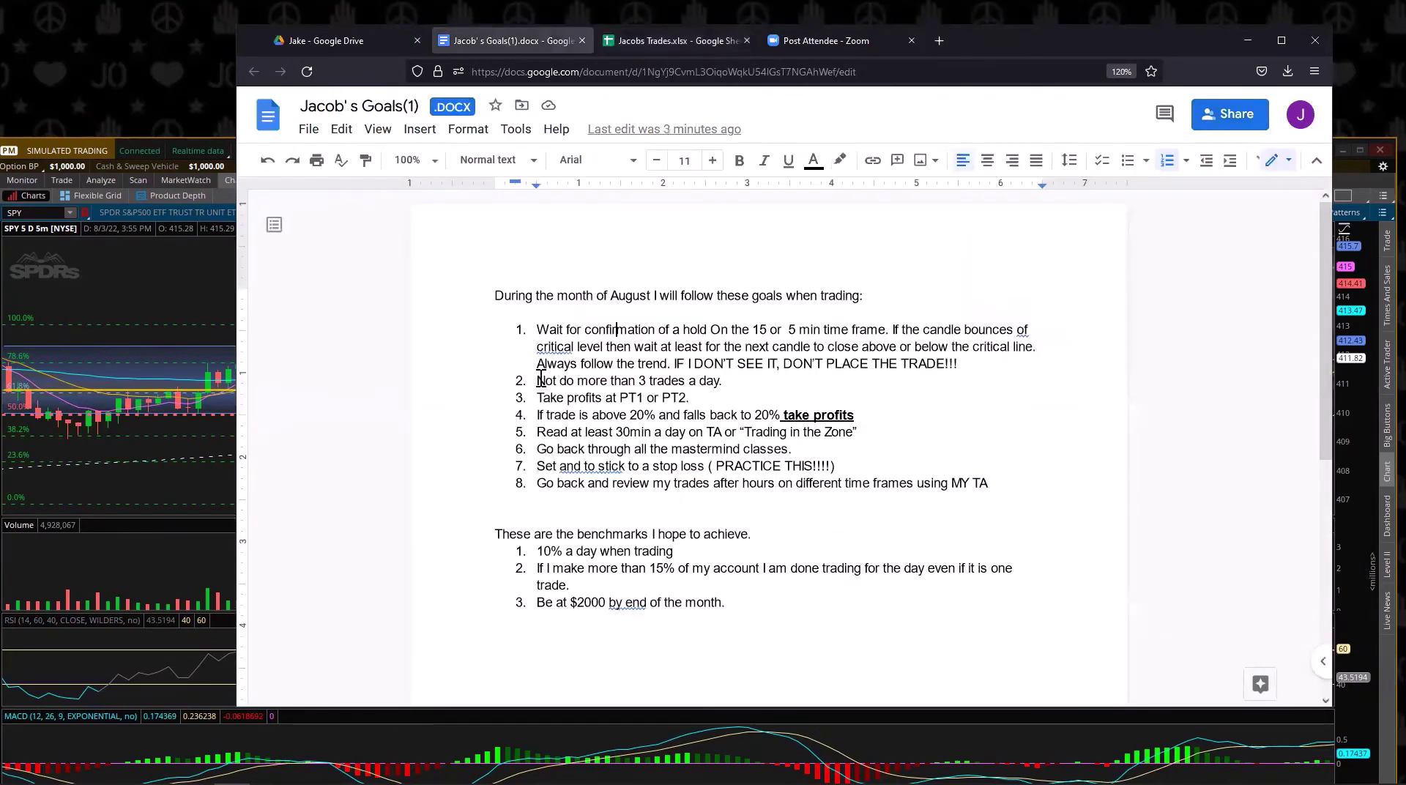
left_click_drag(540, 378, 658, 398)
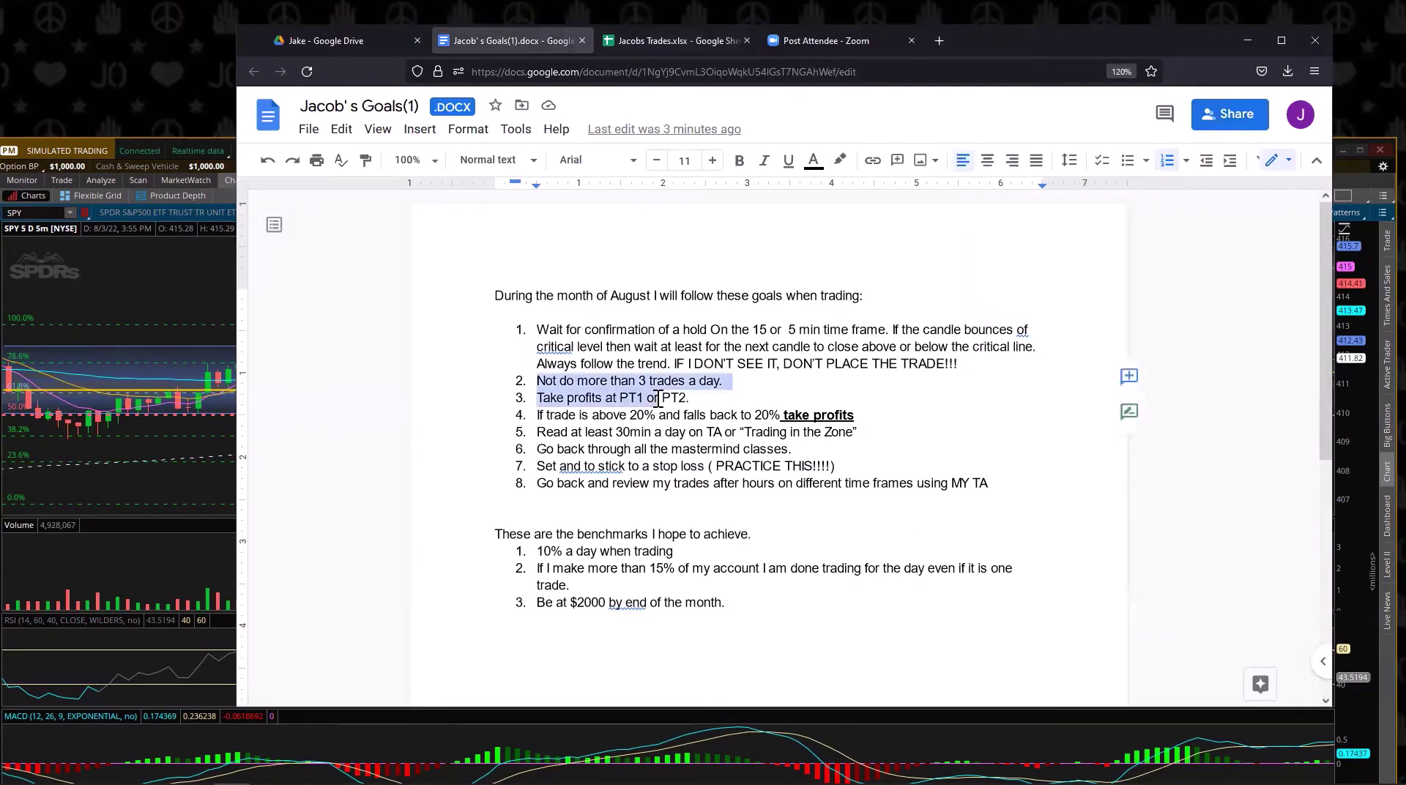
double_click(547, 382)
type("Try not to")
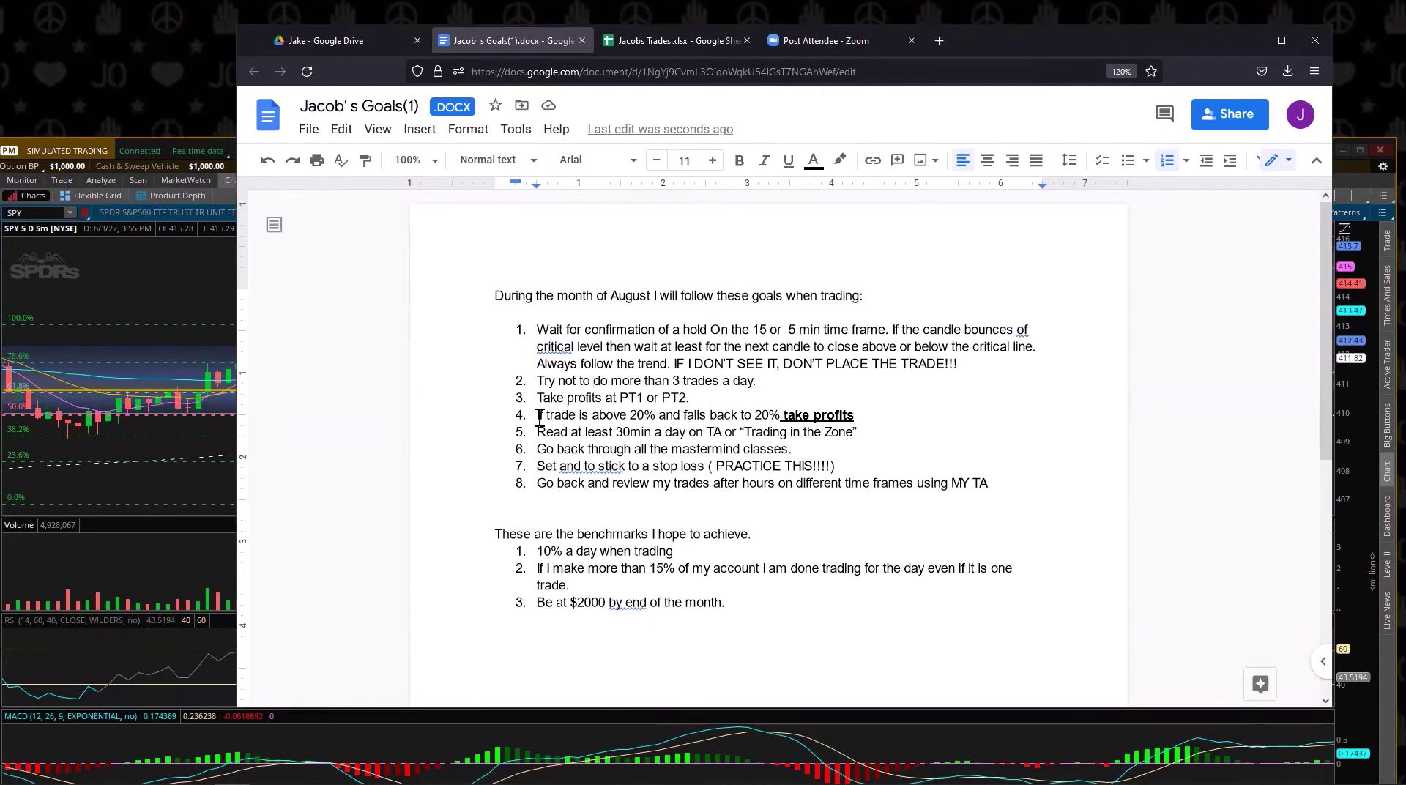
left_click_drag(539, 414, 859, 415)
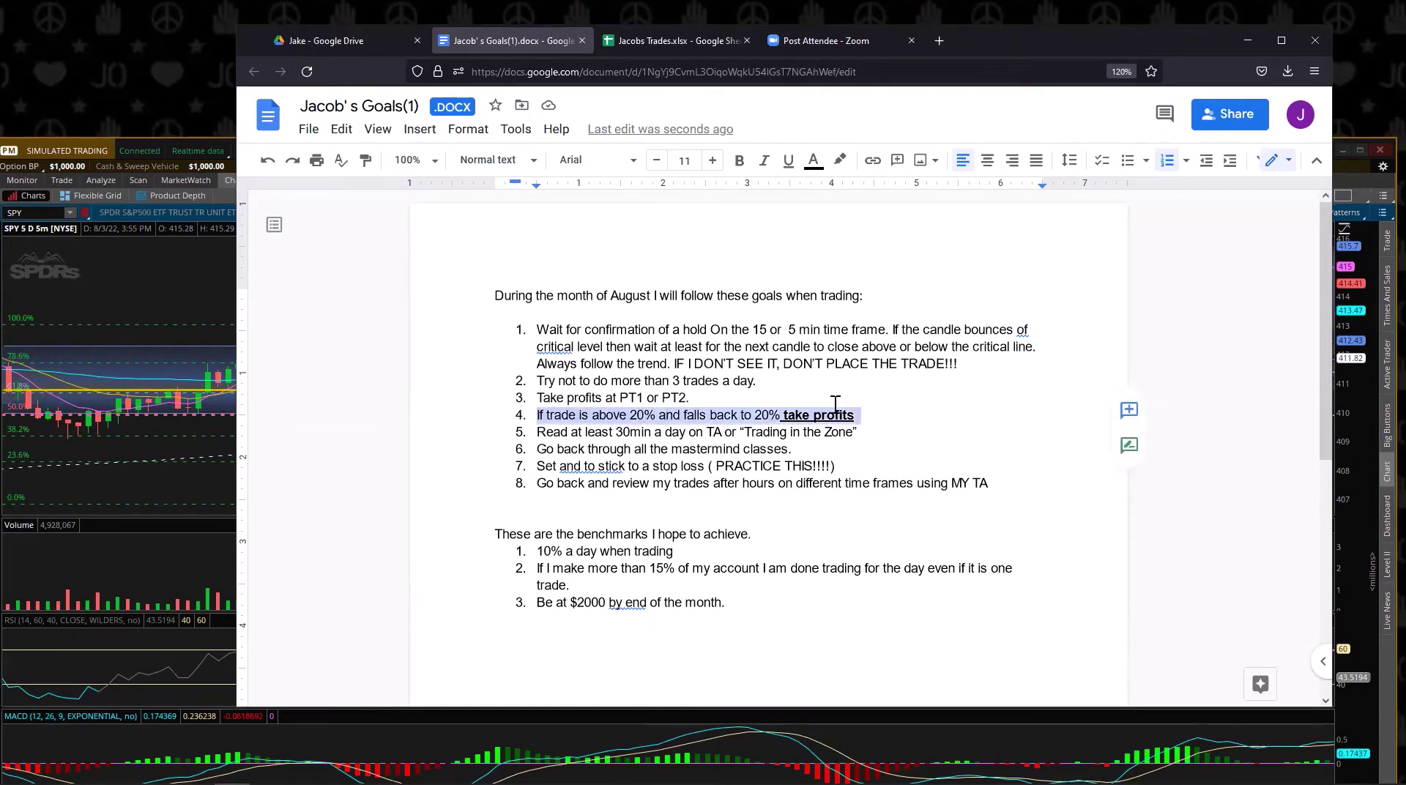
left_click(739, 159)
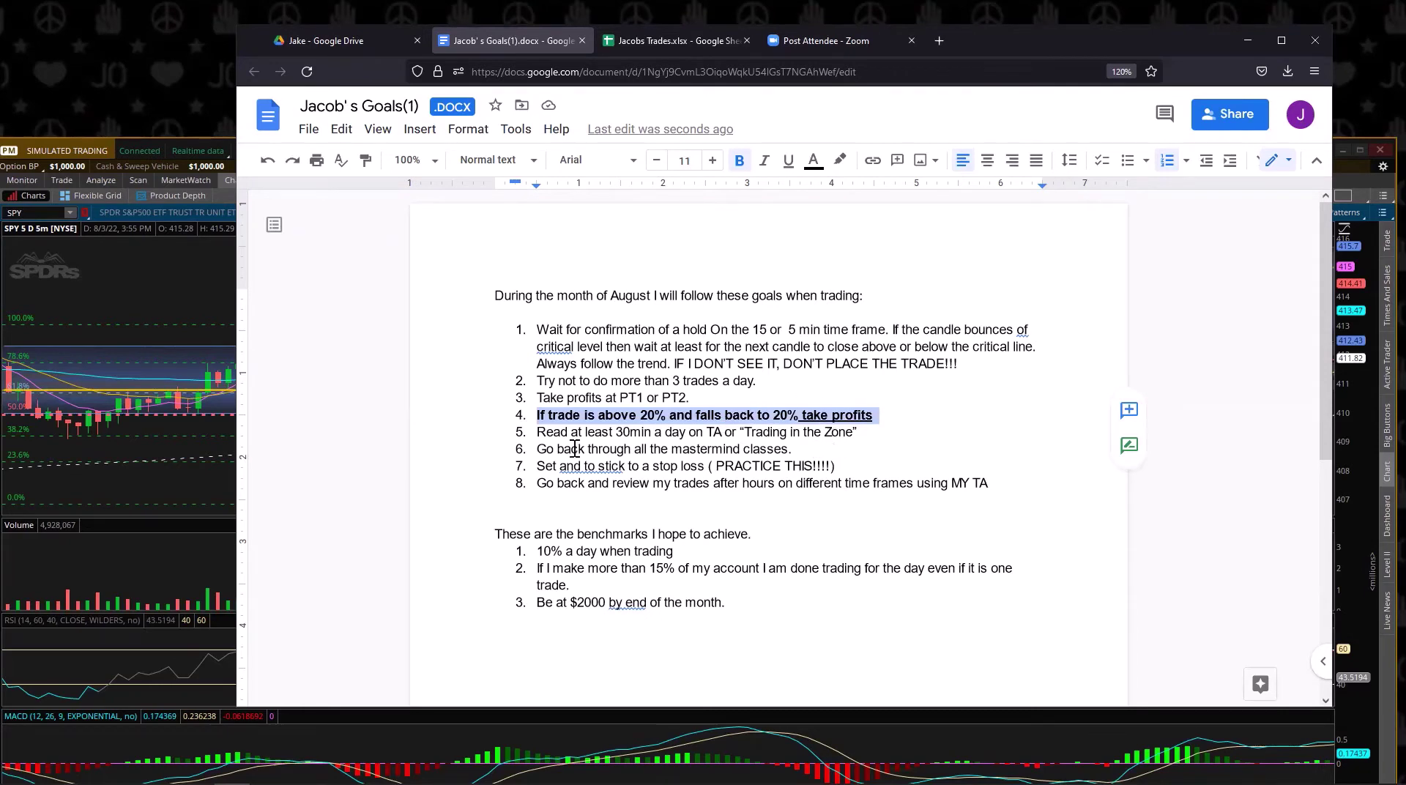
Step: Review the fifth goal about reading 30 minutes a day on TA, and glance at the SPY chart behind the document
left_click_drag(547, 431, 727, 437)
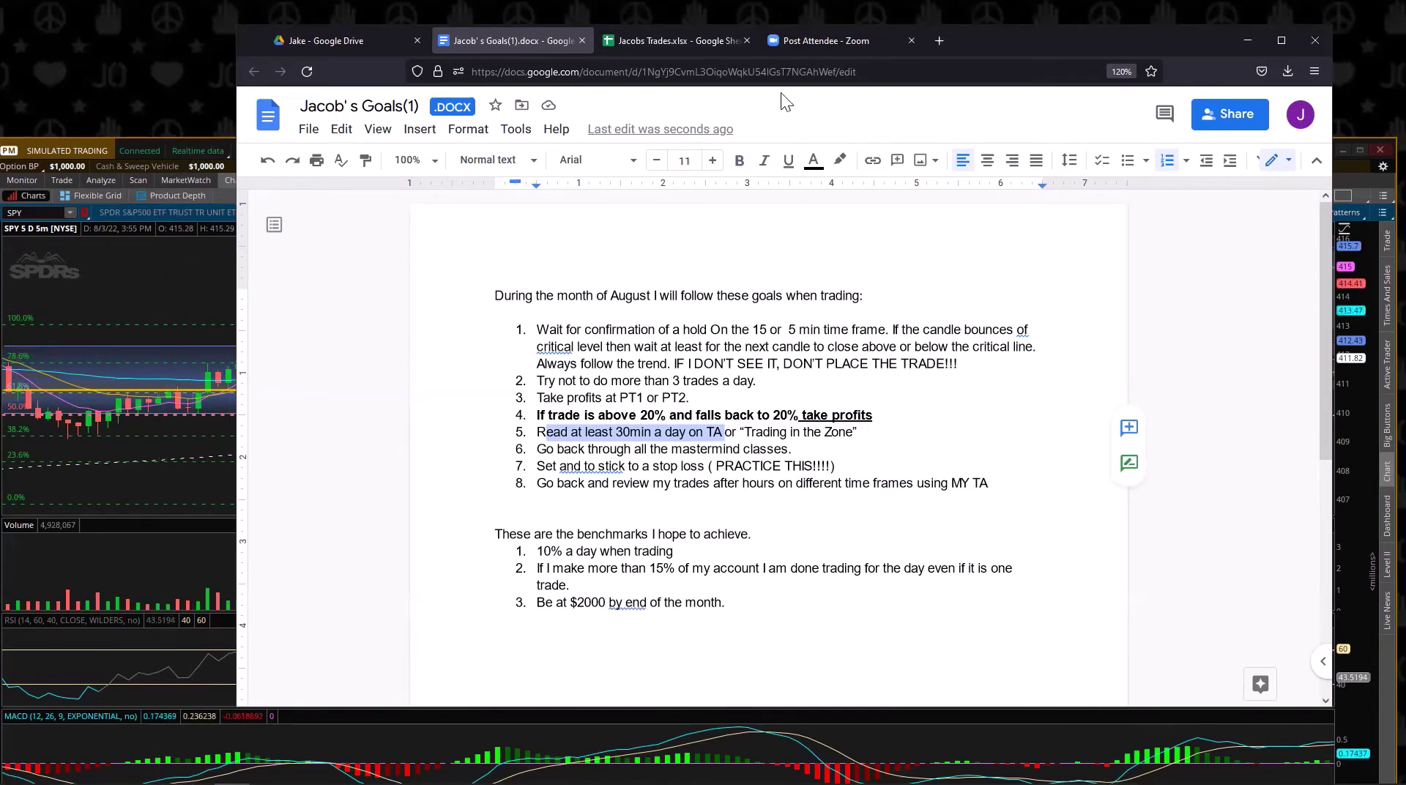
left_click_drag(1004, 33, 1053, 16)
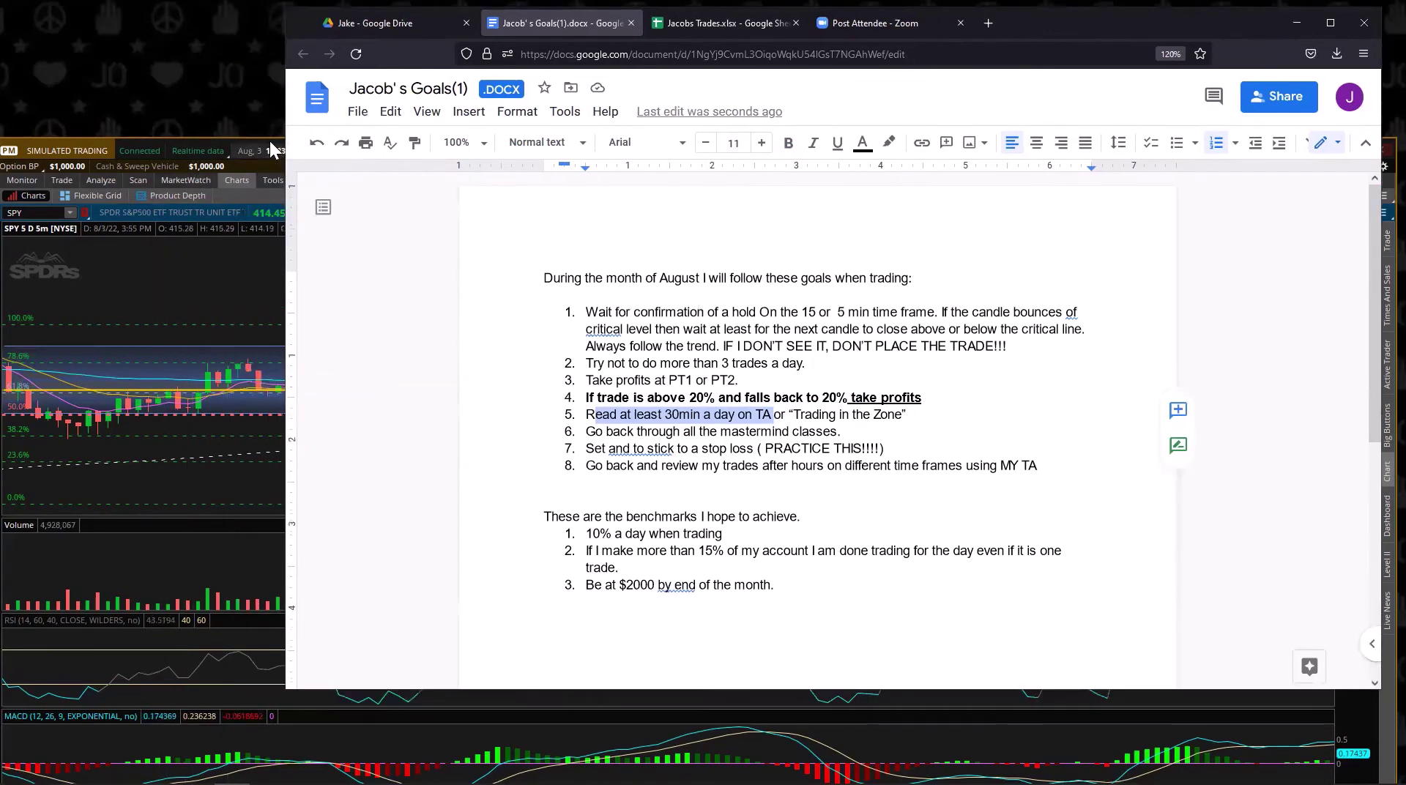
left_click(262, 183)
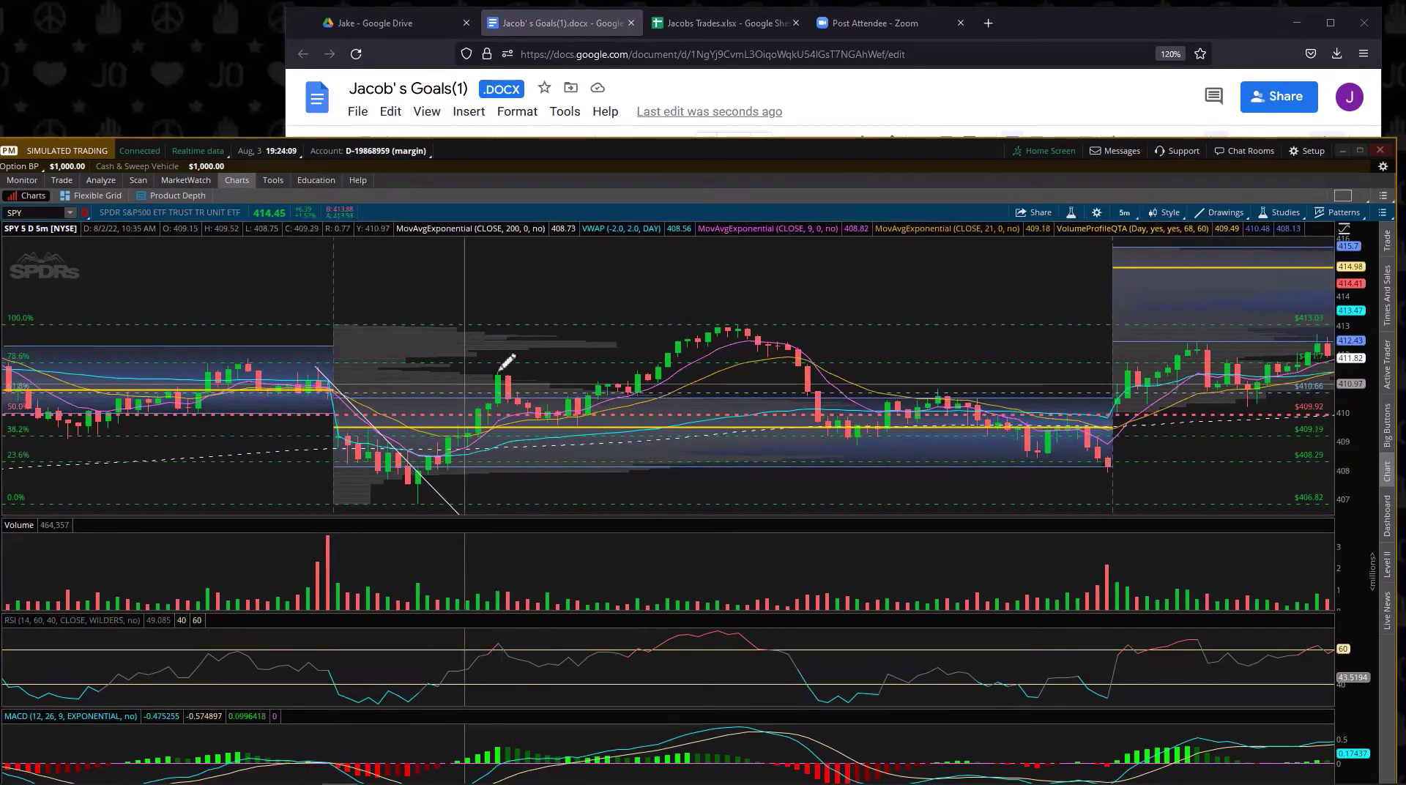
left_click(555, 20)
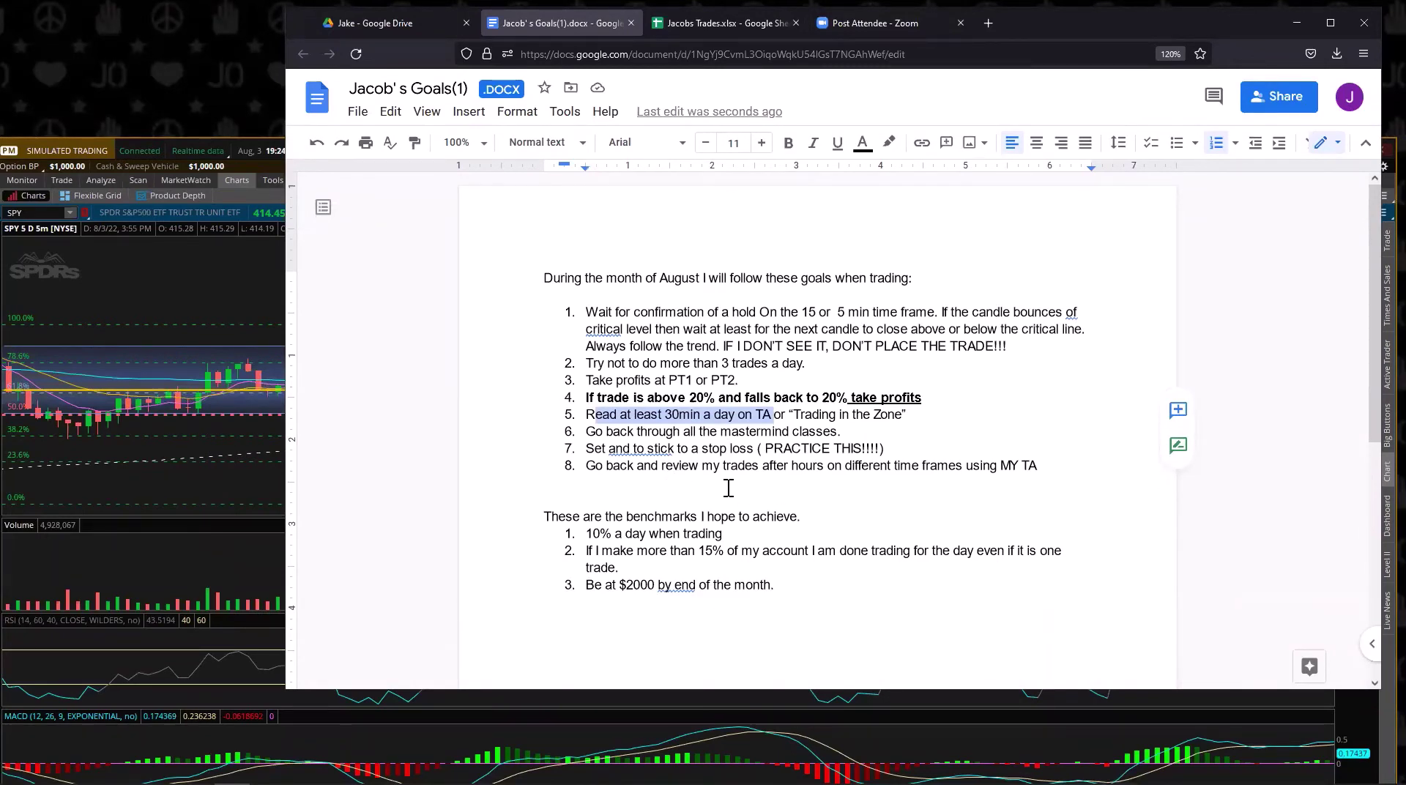
Step: Read through goals six to eight on the mastermind classes, the stop loss and the after-hours trade review
left_click(696, 435)
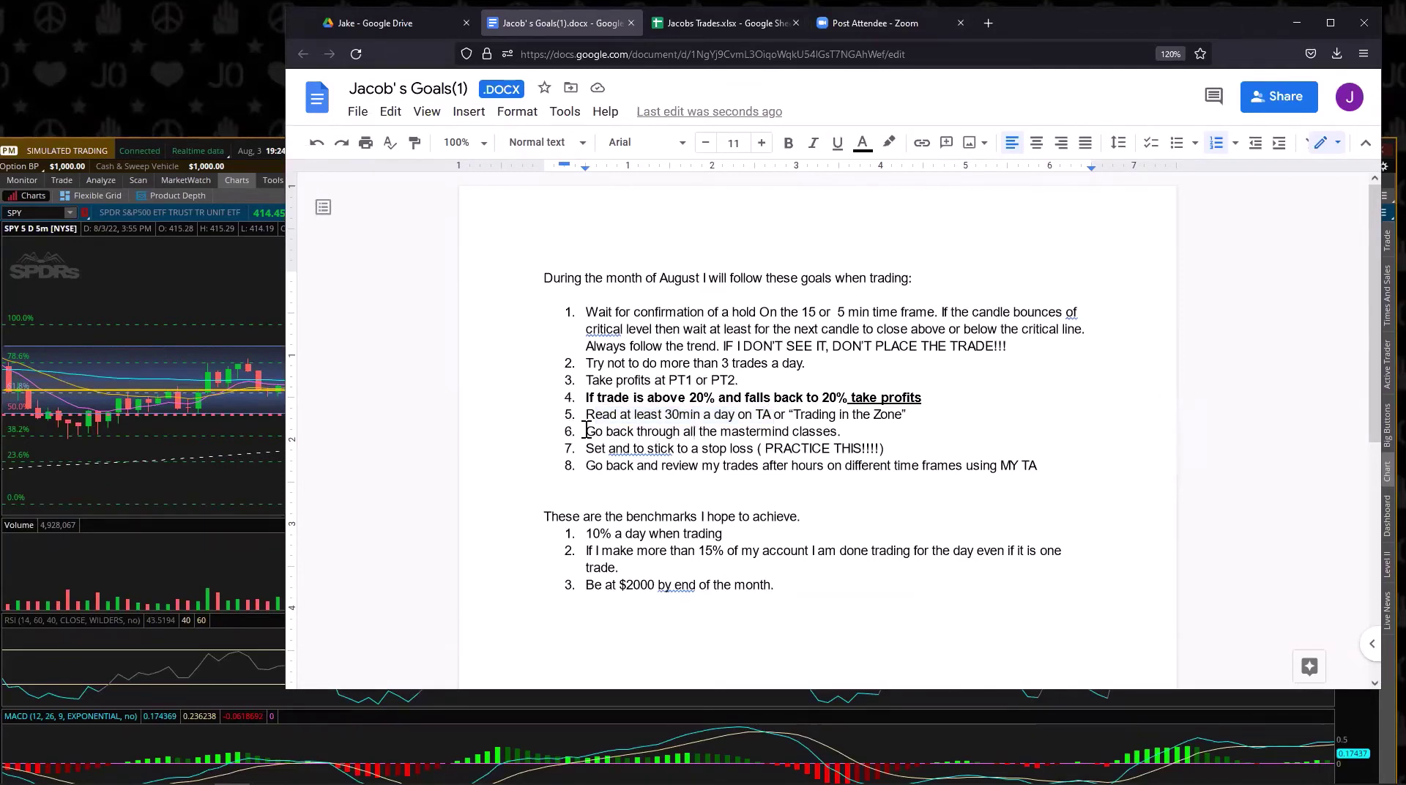
left_click_drag(586, 432, 830, 425)
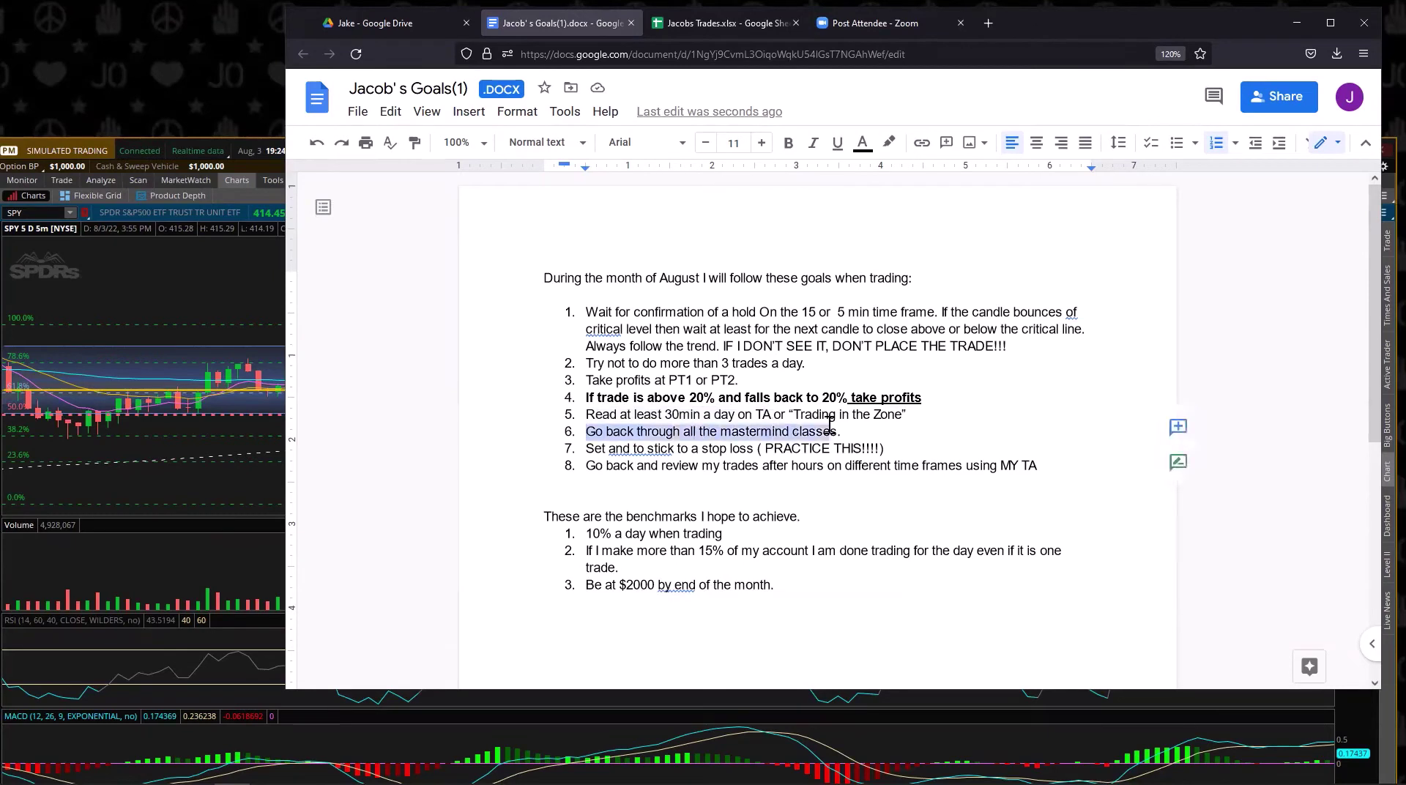
left_click(757, 437)
left_click_drag(659, 432, 800, 432)
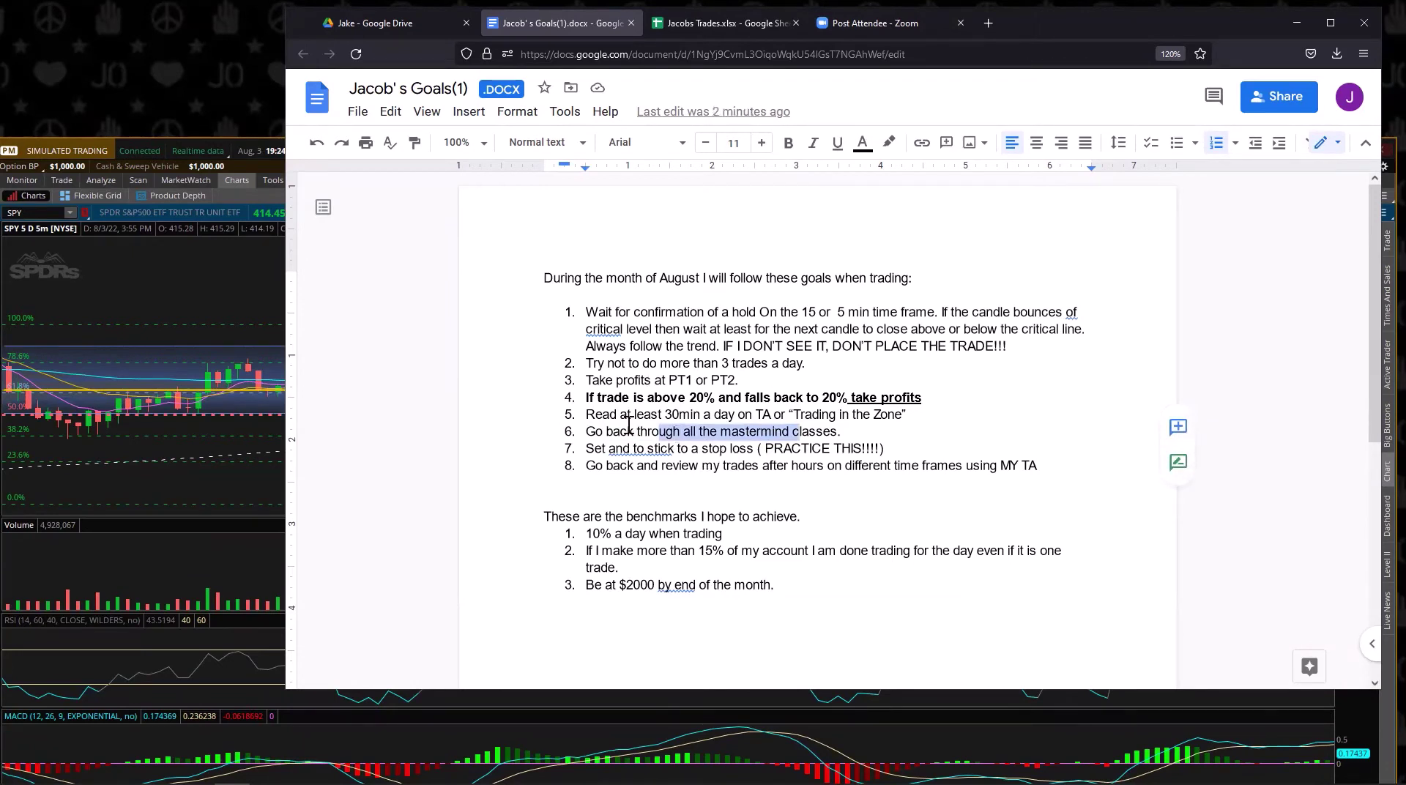
left_click(701, 431)
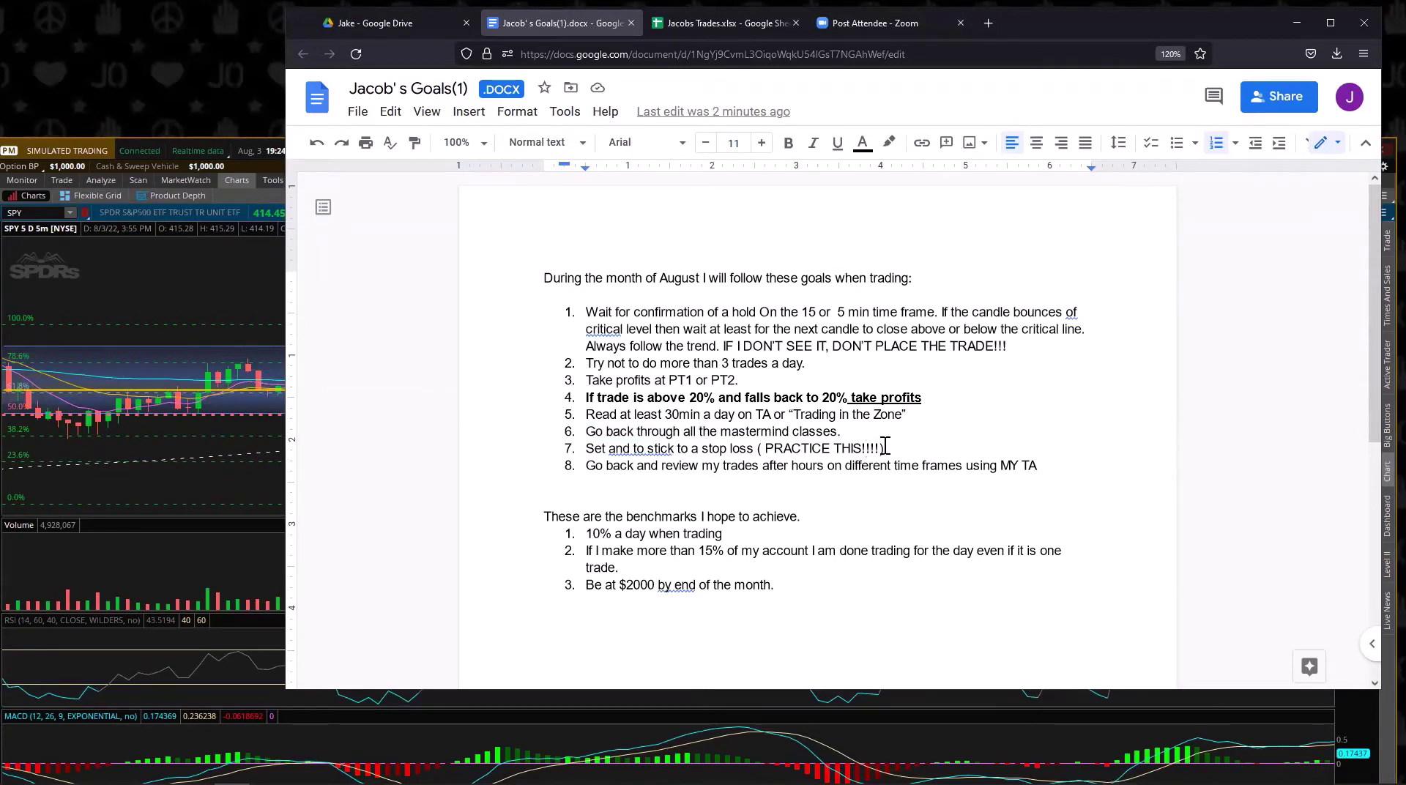
left_click_drag(885, 448, 718, 451)
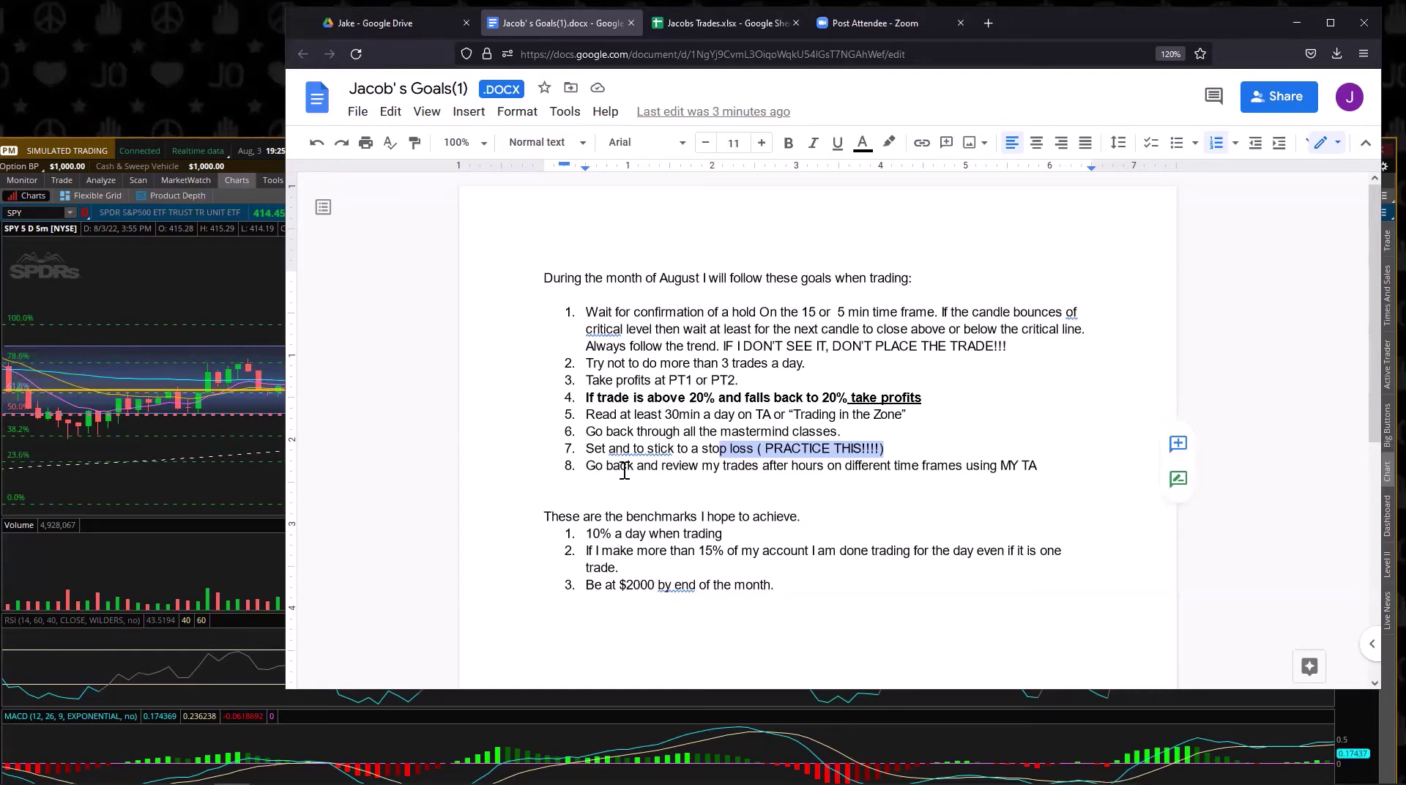
left_click_drag(614, 464, 893, 473)
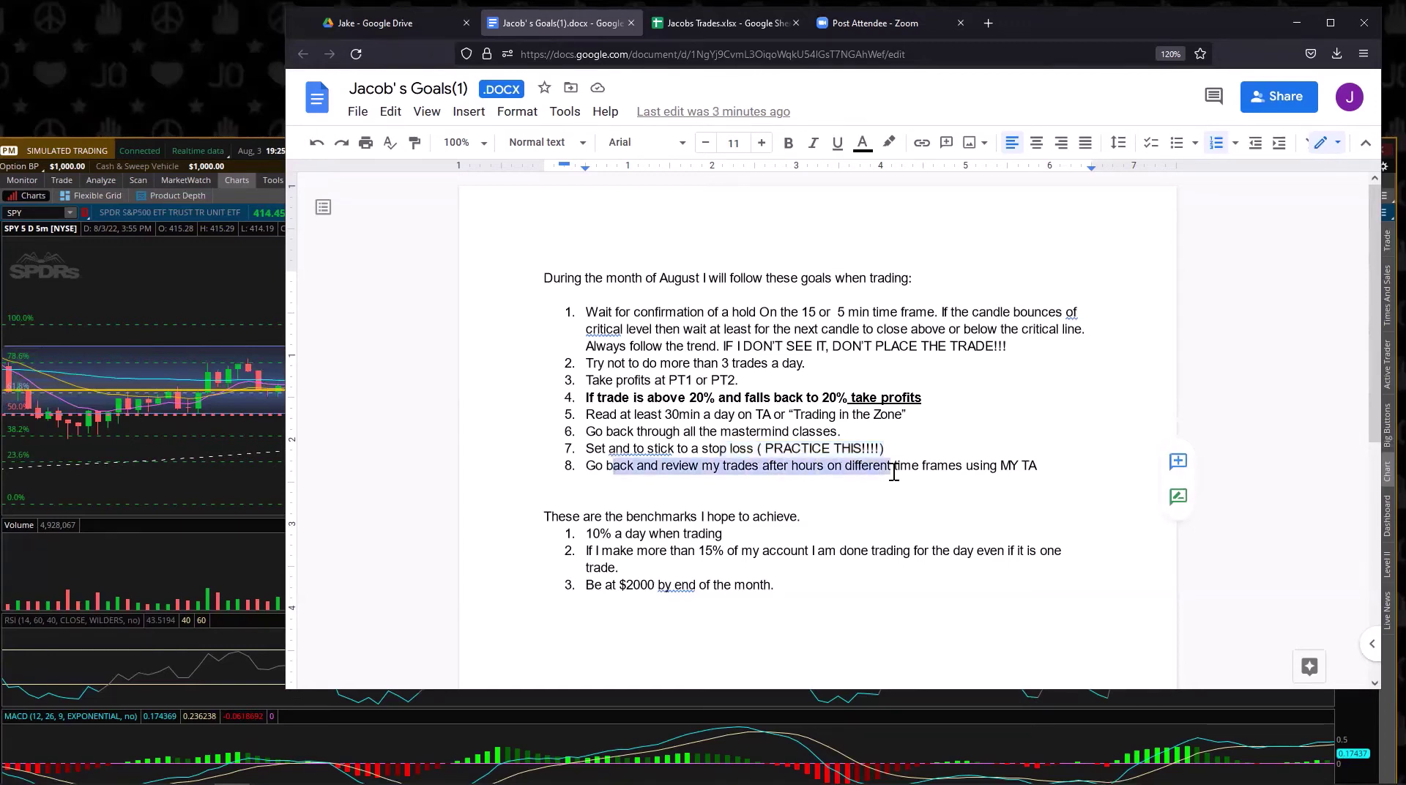
left_click(924, 466)
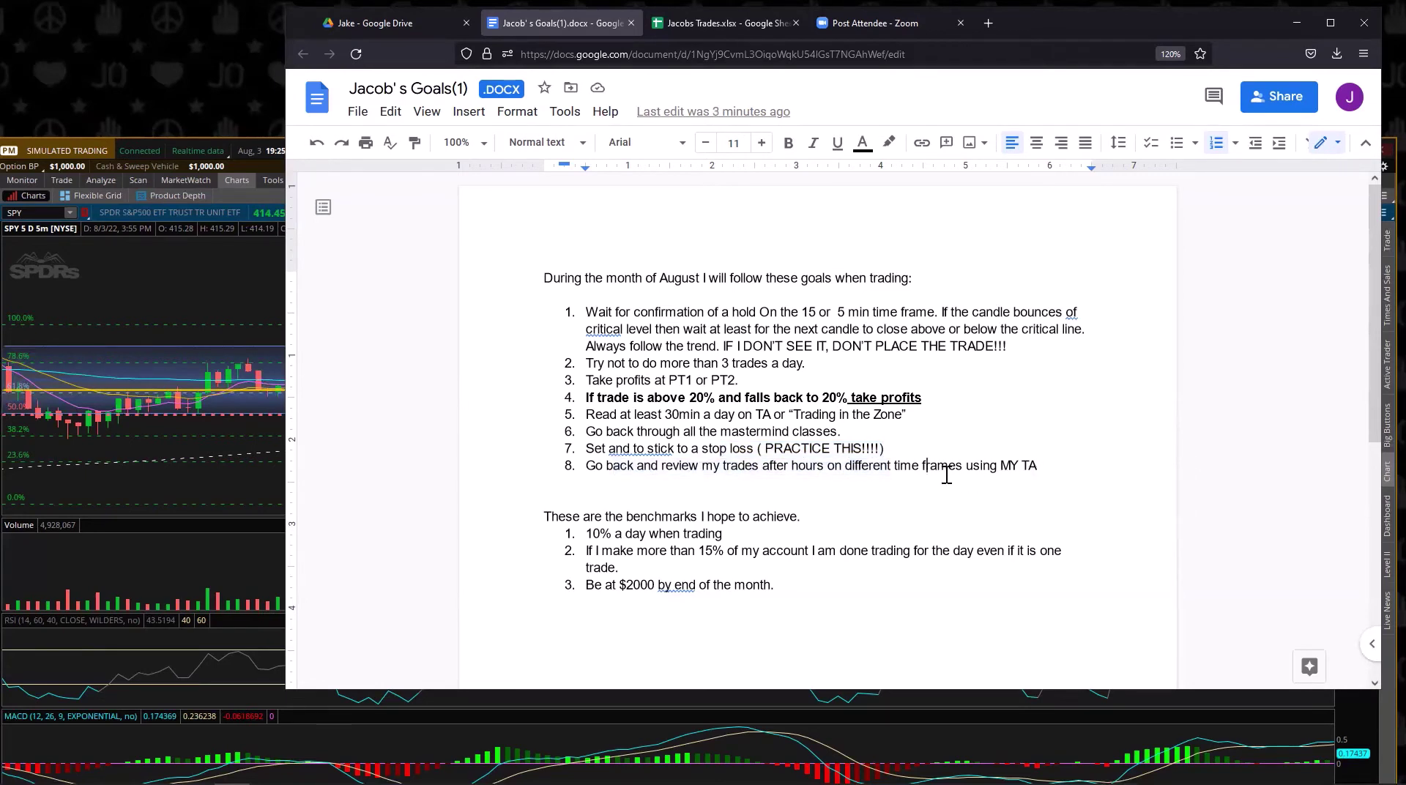
left_click_drag(837, 467, 961, 481)
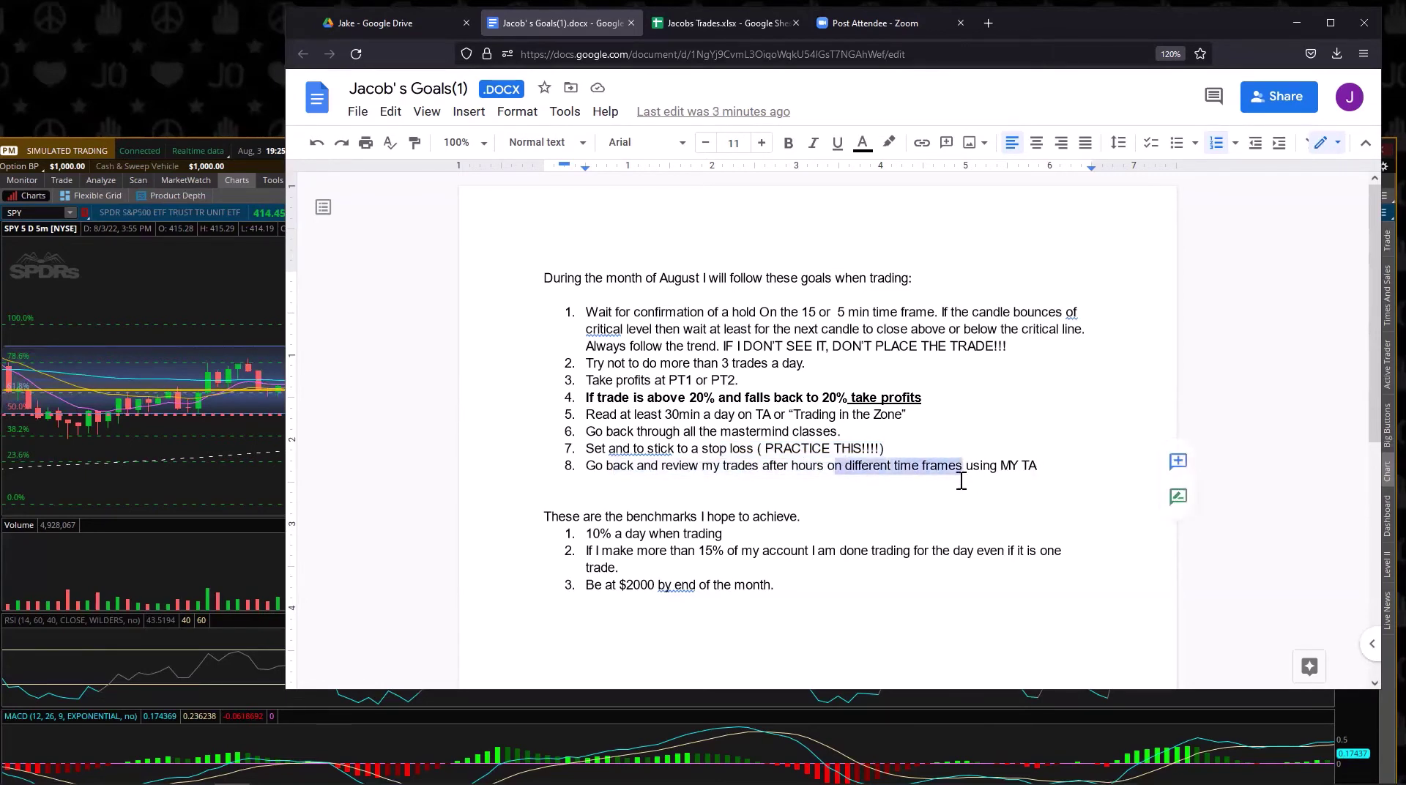
left_click(997, 474)
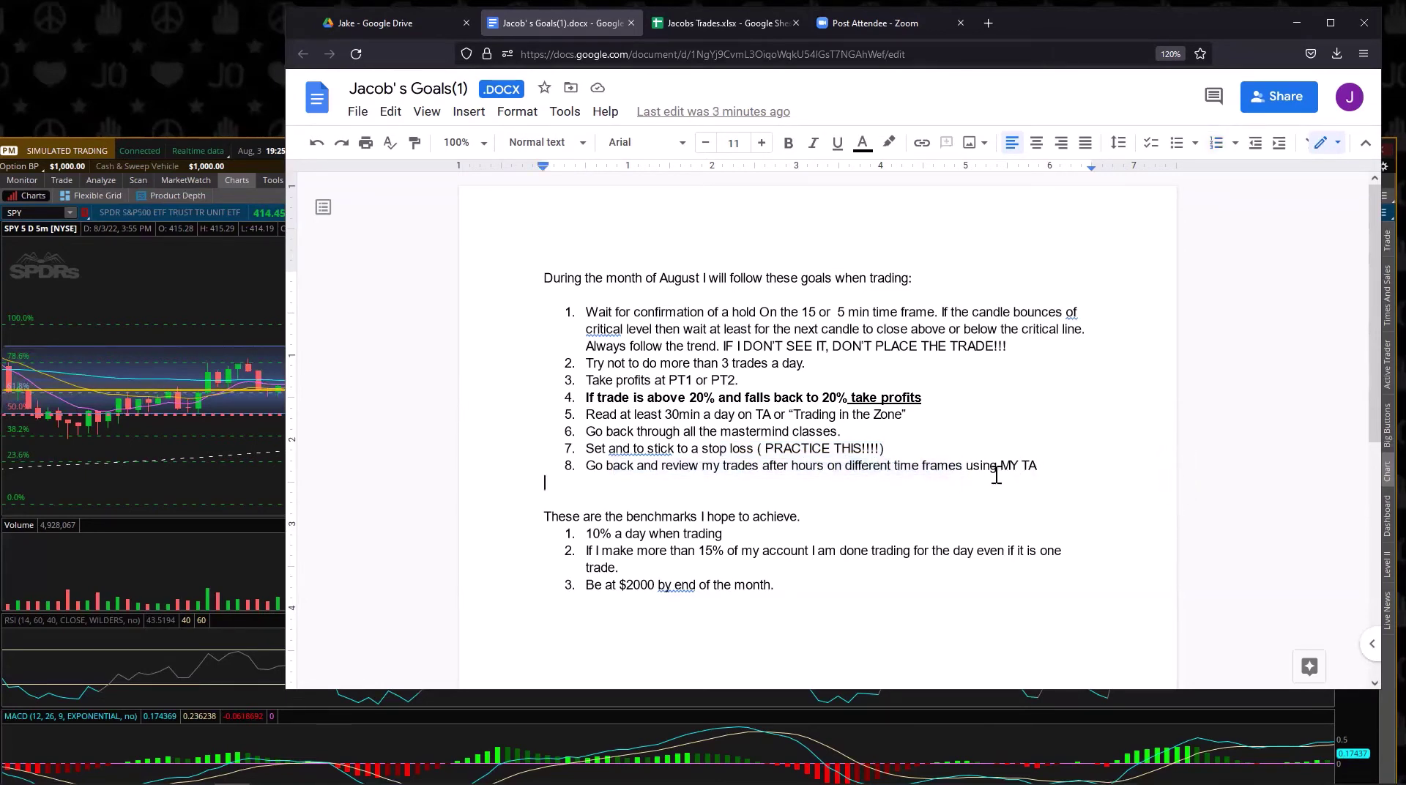
Step: Switch to the trading platform and set the SPY chart's time frame to 90 D : 1h
left_click(201, 271)
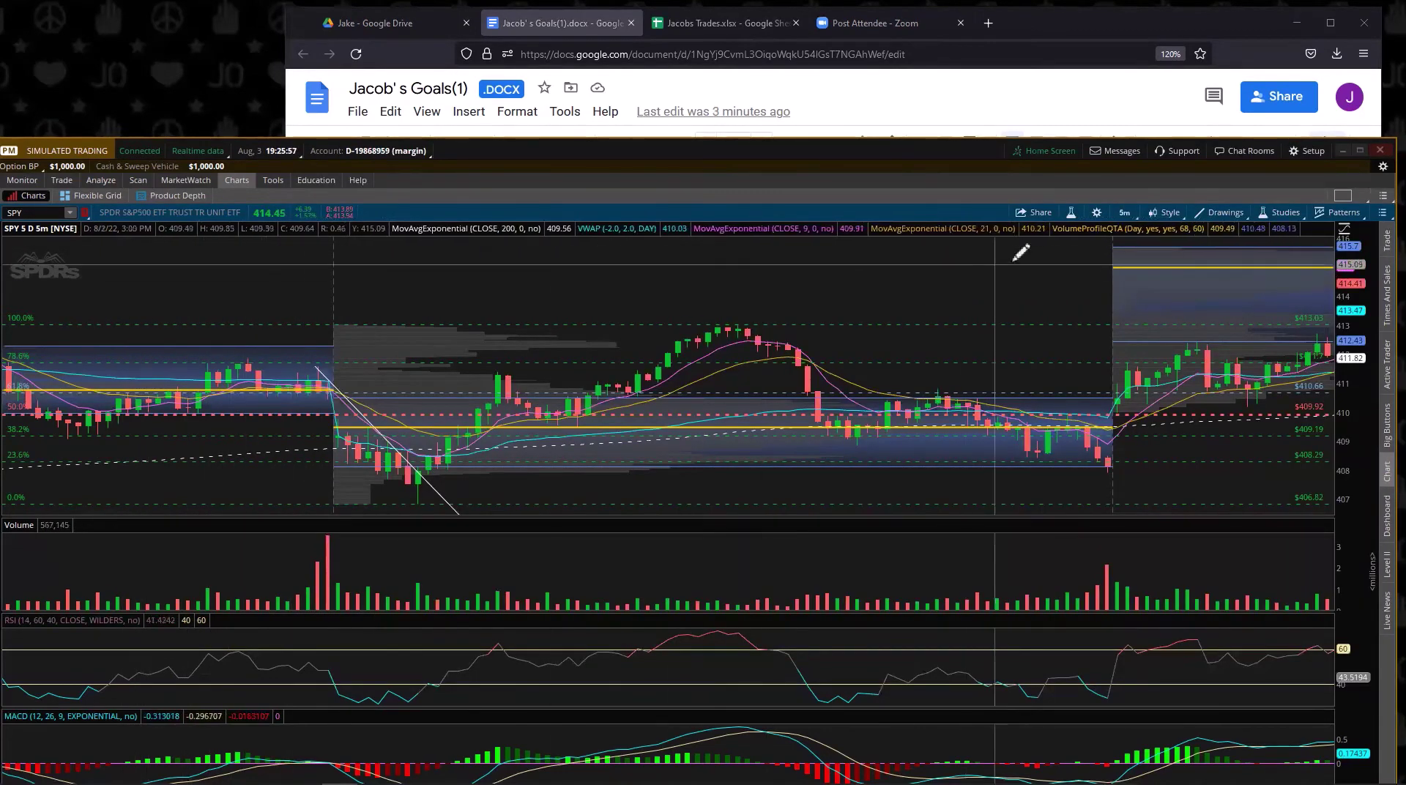
left_click(1121, 213)
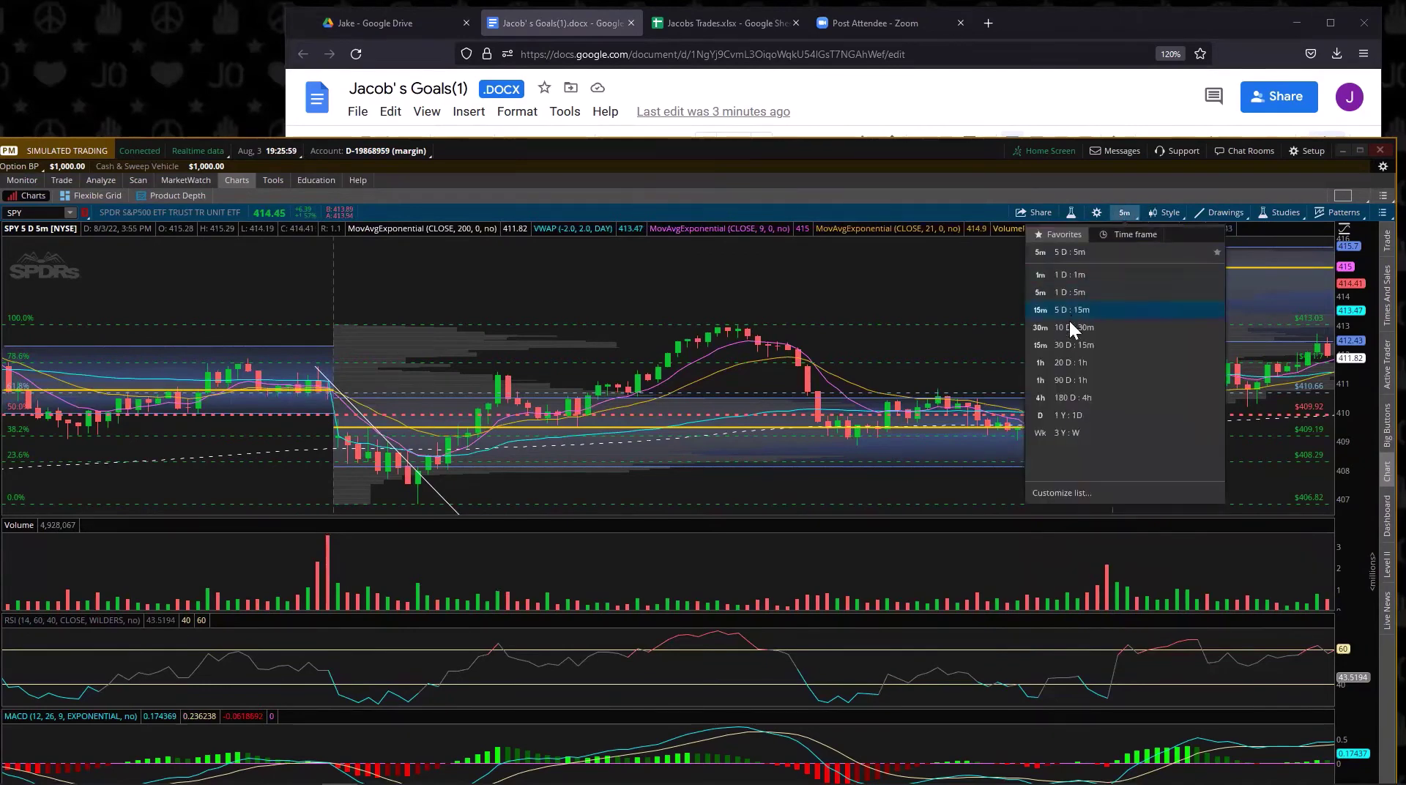
left_click(1062, 363)
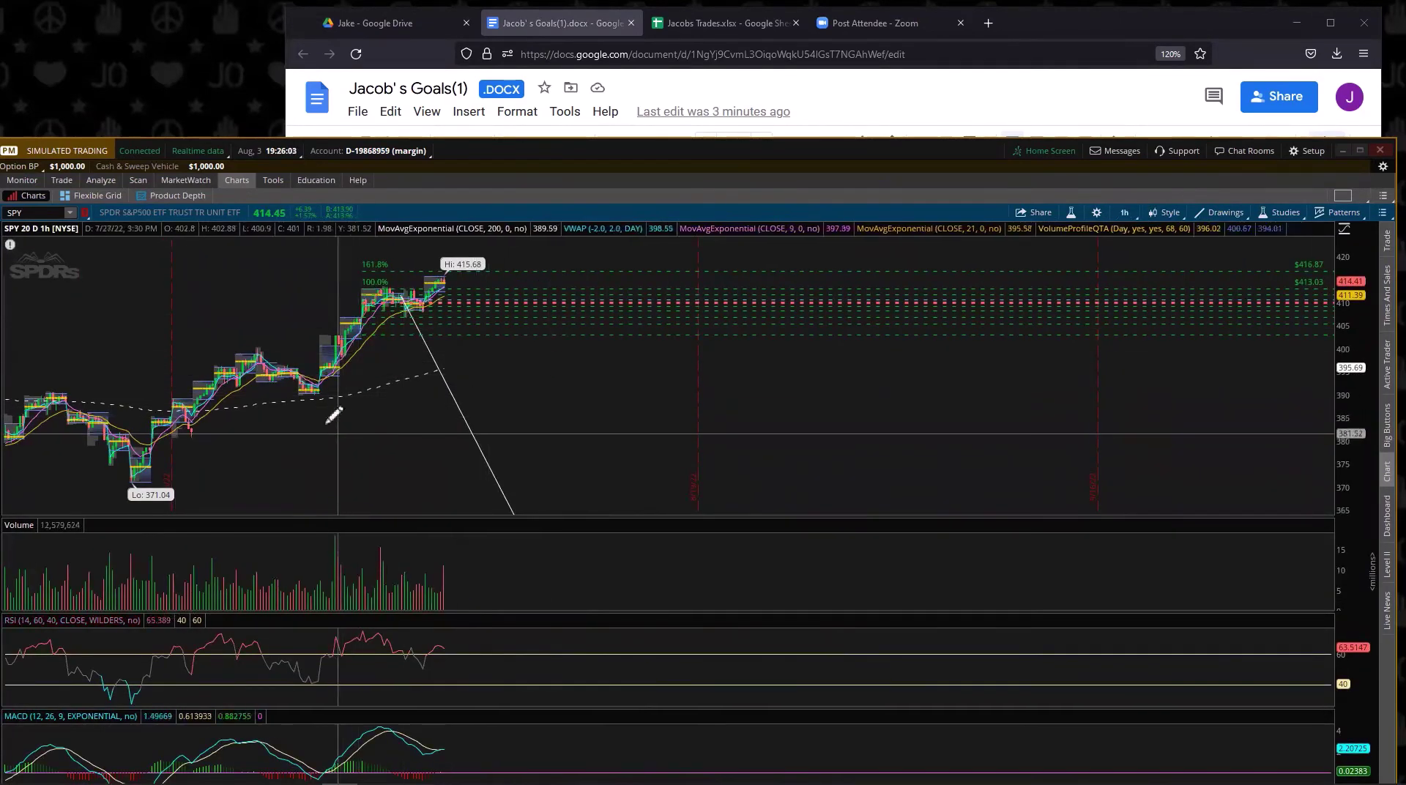
left_click(1124, 213)
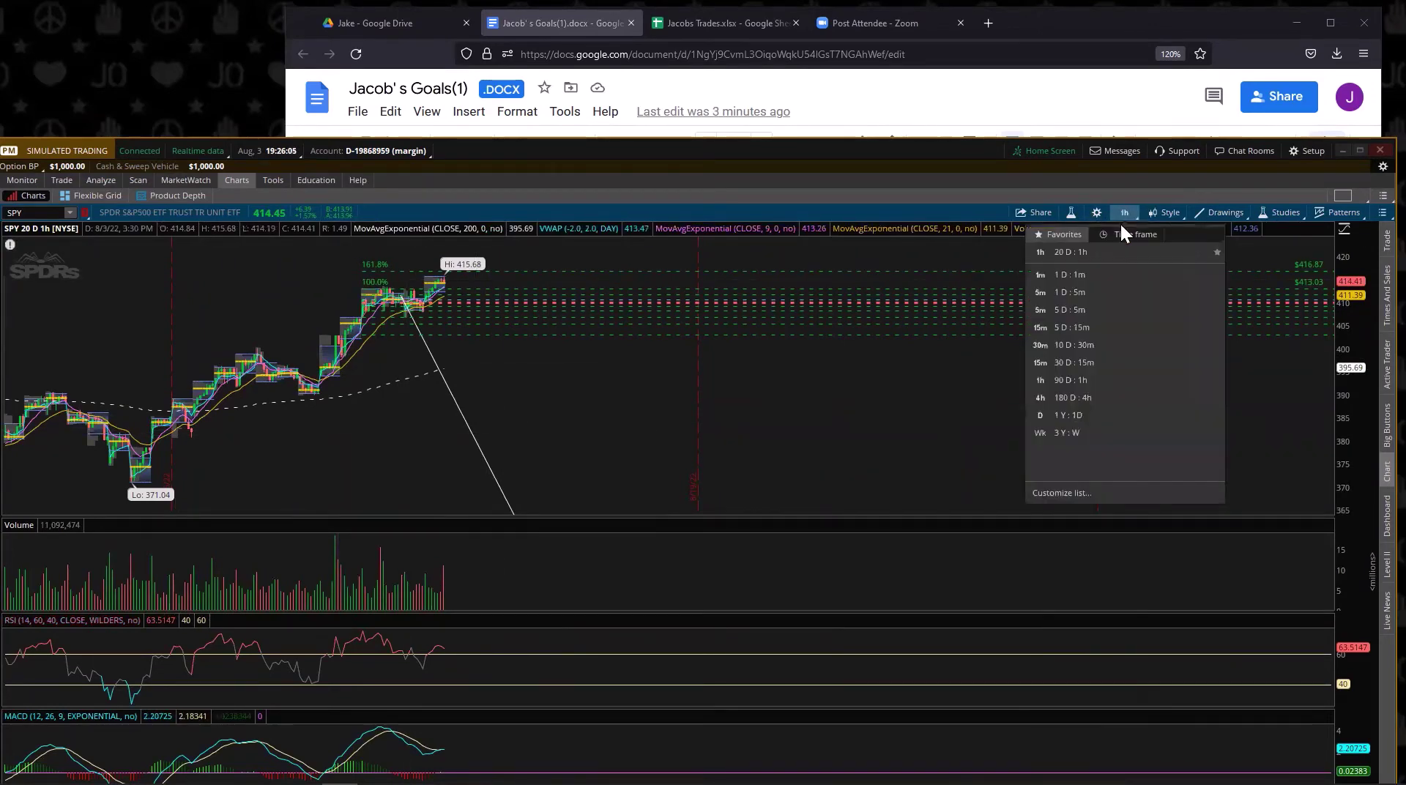
left_click(1070, 380)
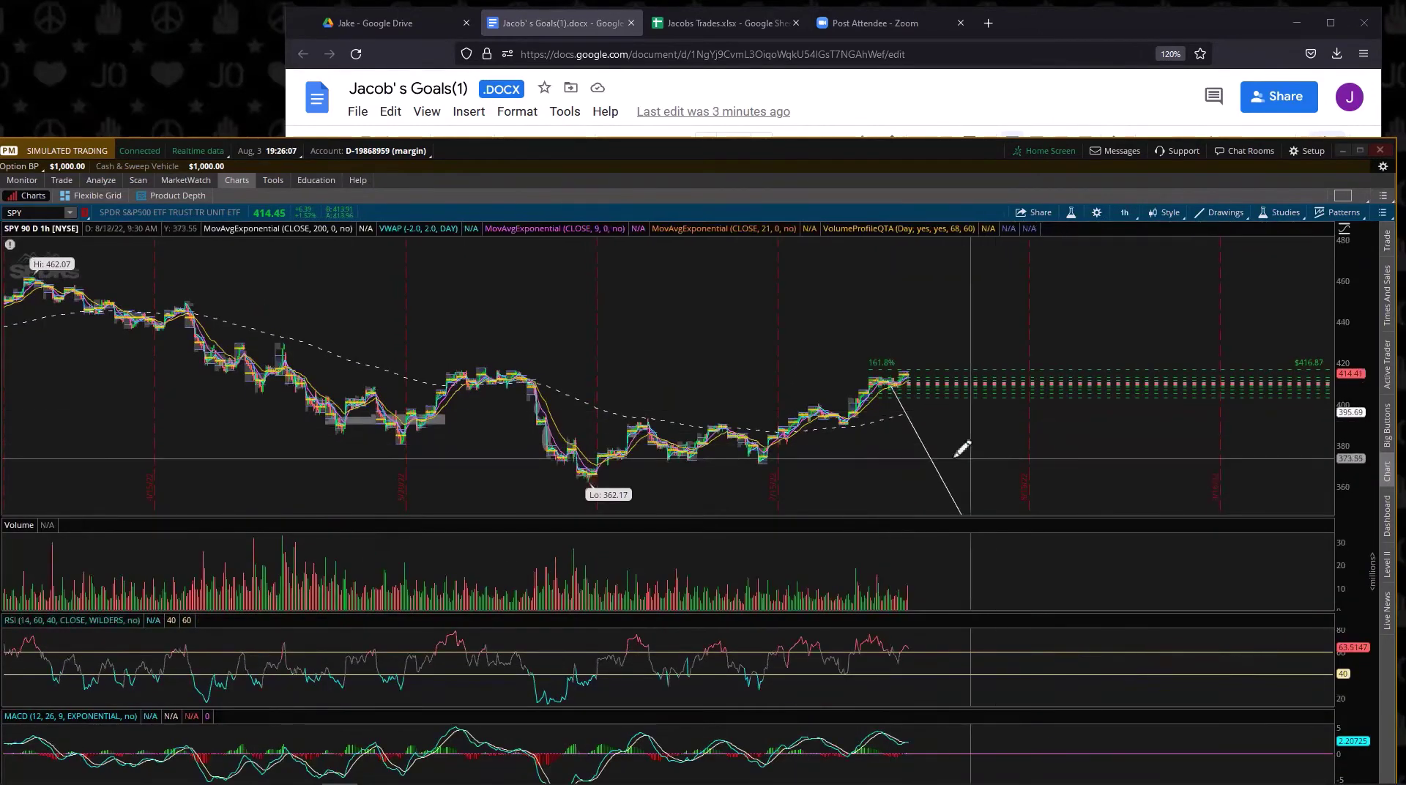
Step: Bring the whole trading platform window into view and examine SPY's hourly price trend from its June low to early August
left_click_drag(968, 452, 728, 439)
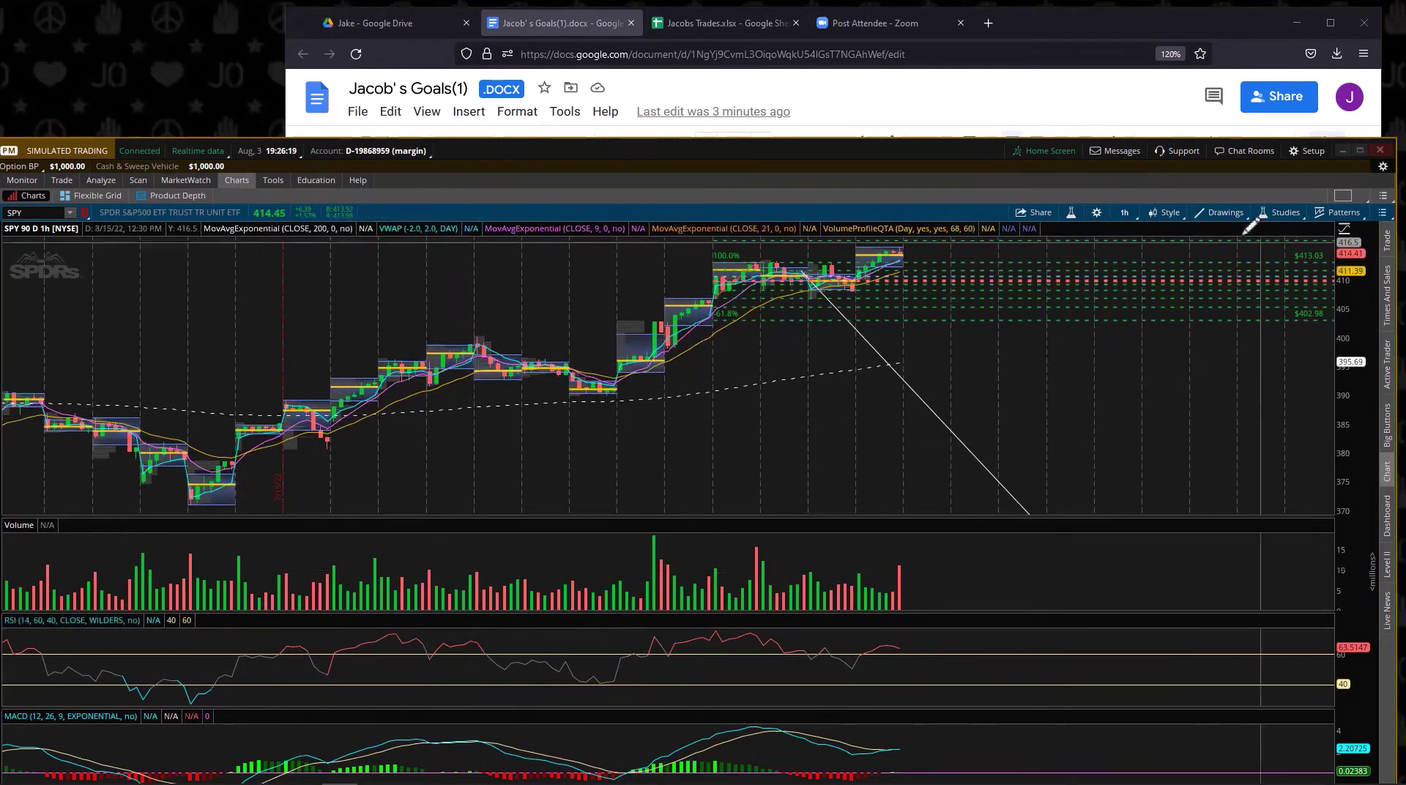
left_click_drag(745, 148, 757, 3)
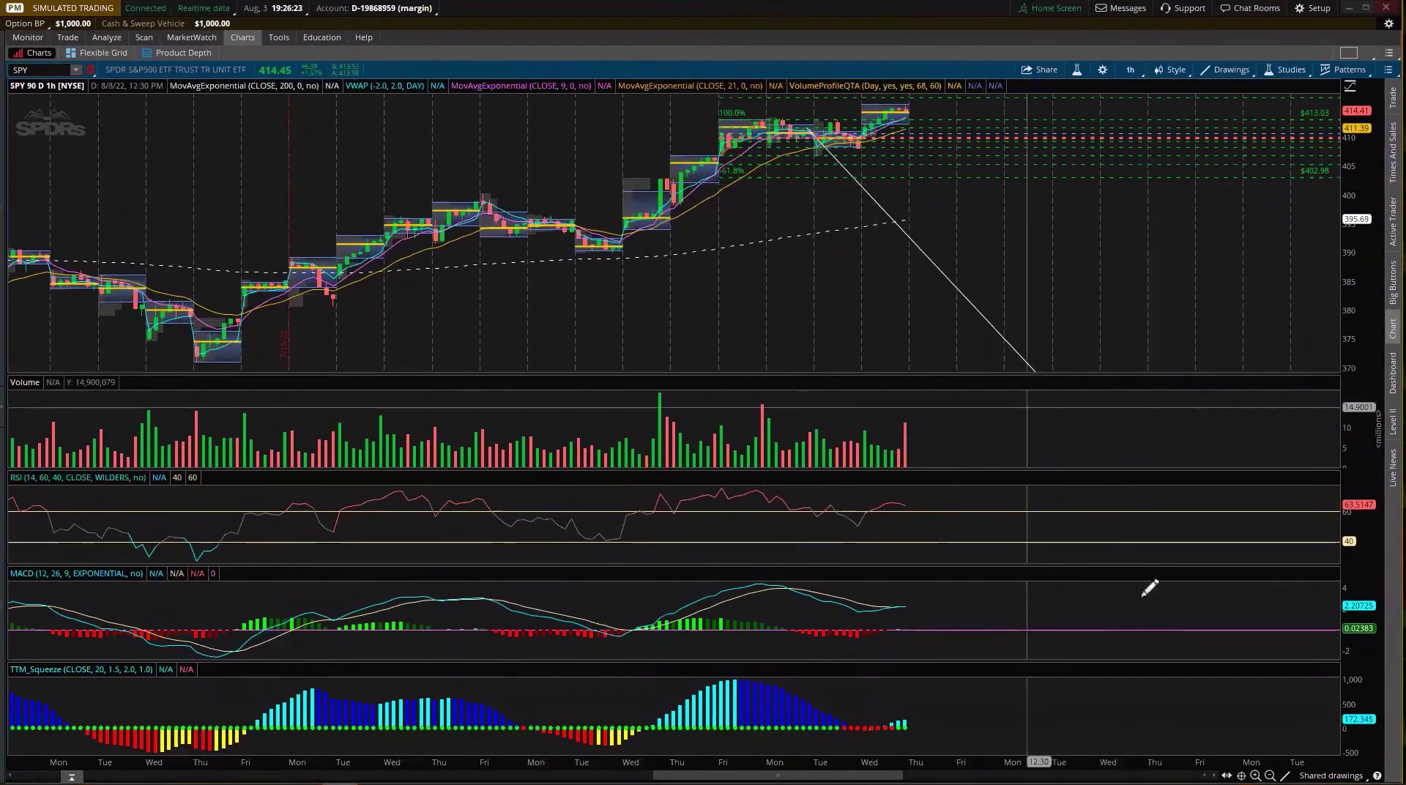
left_click(1270, 775)
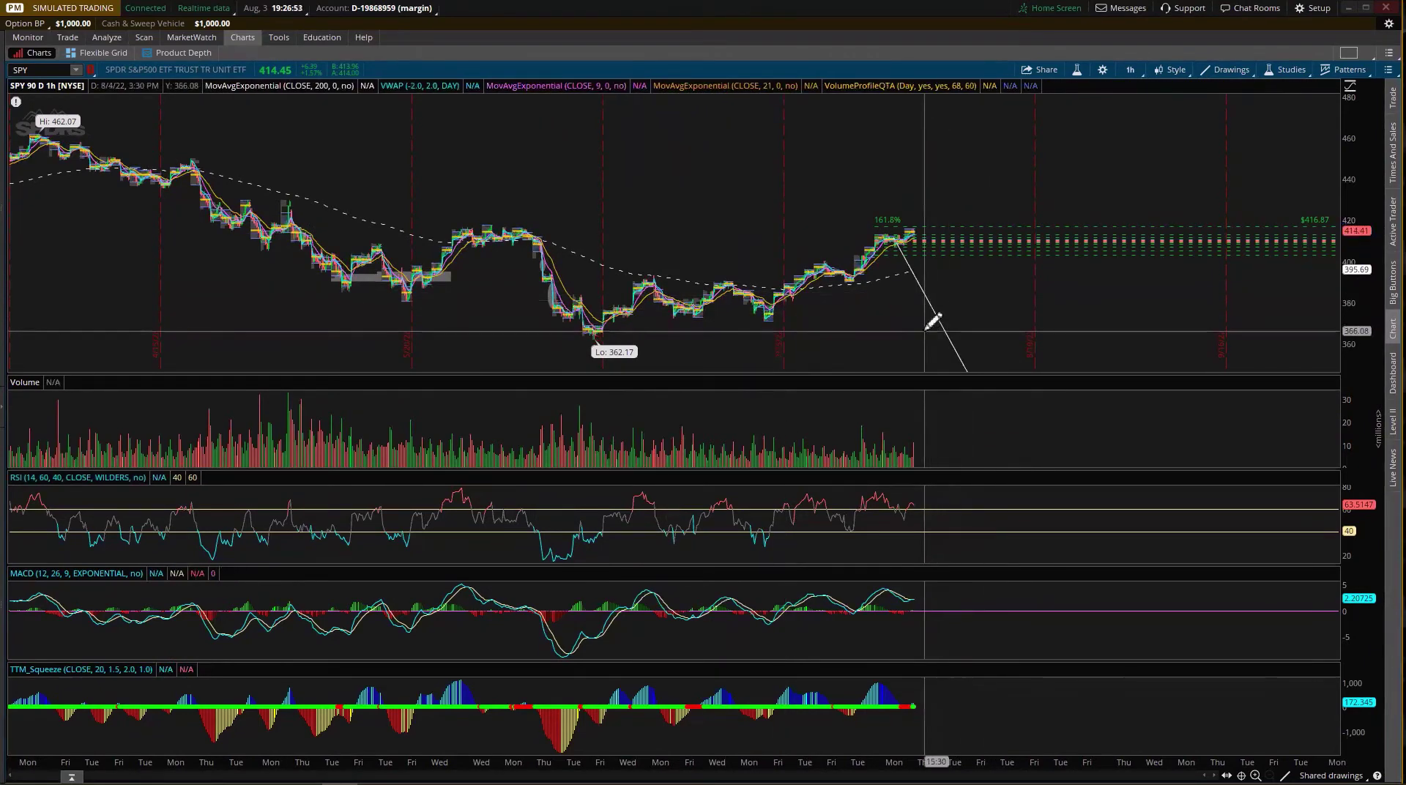
left_click_drag(924, 321, 602, 310)
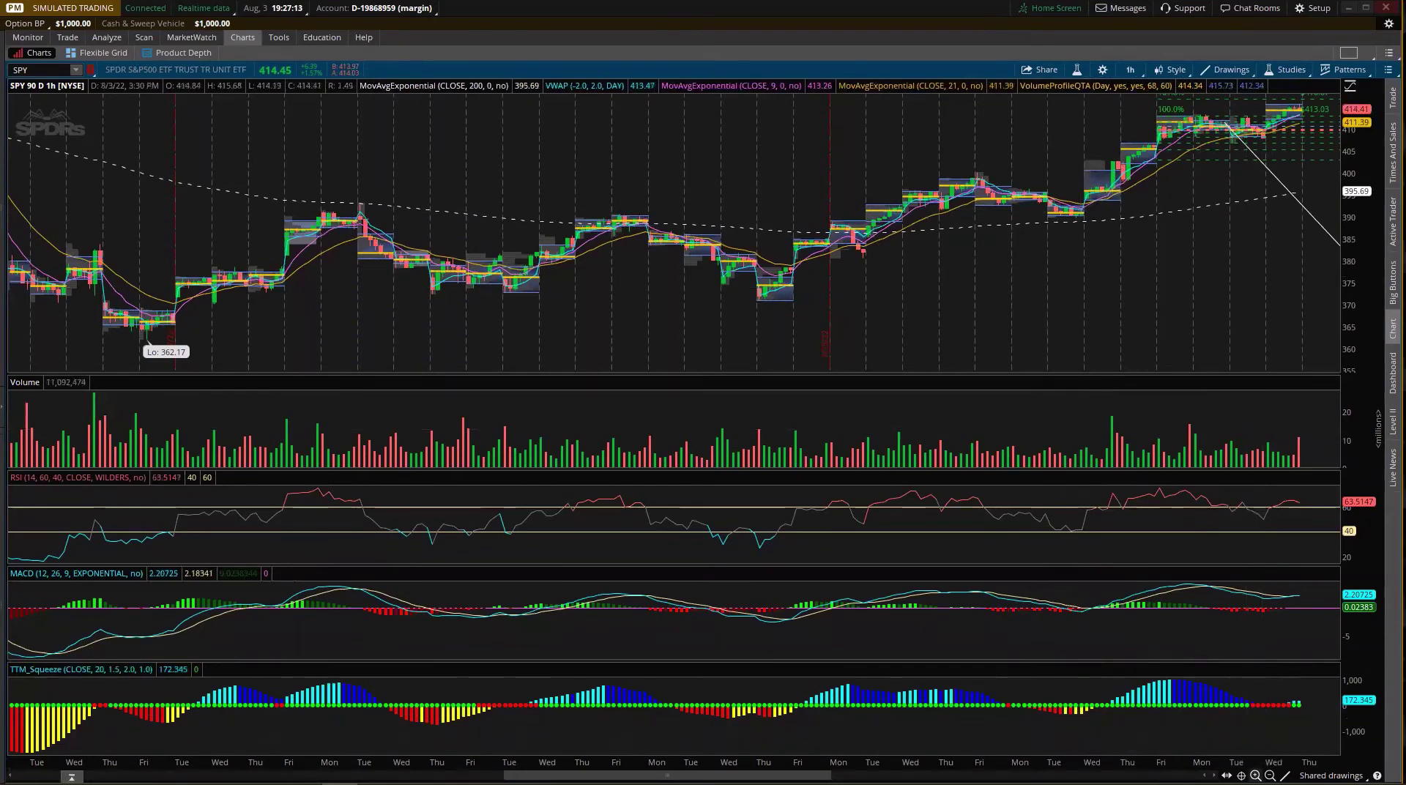
left_click(1269, 775)
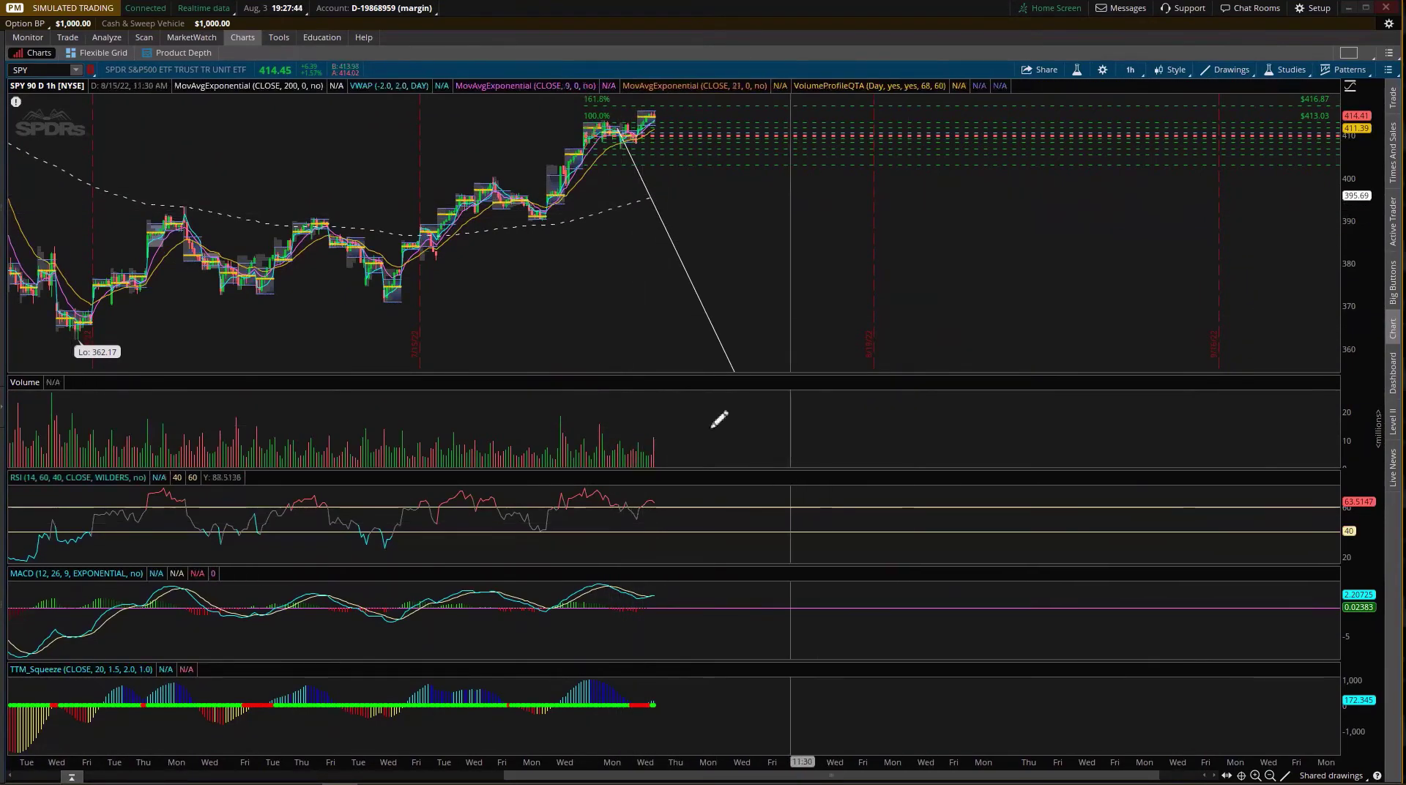
Step: Return to the August goals document and review the list of eight trading goals
left_click_drag(519, 13, 515, 56)
left_click(595, 23)
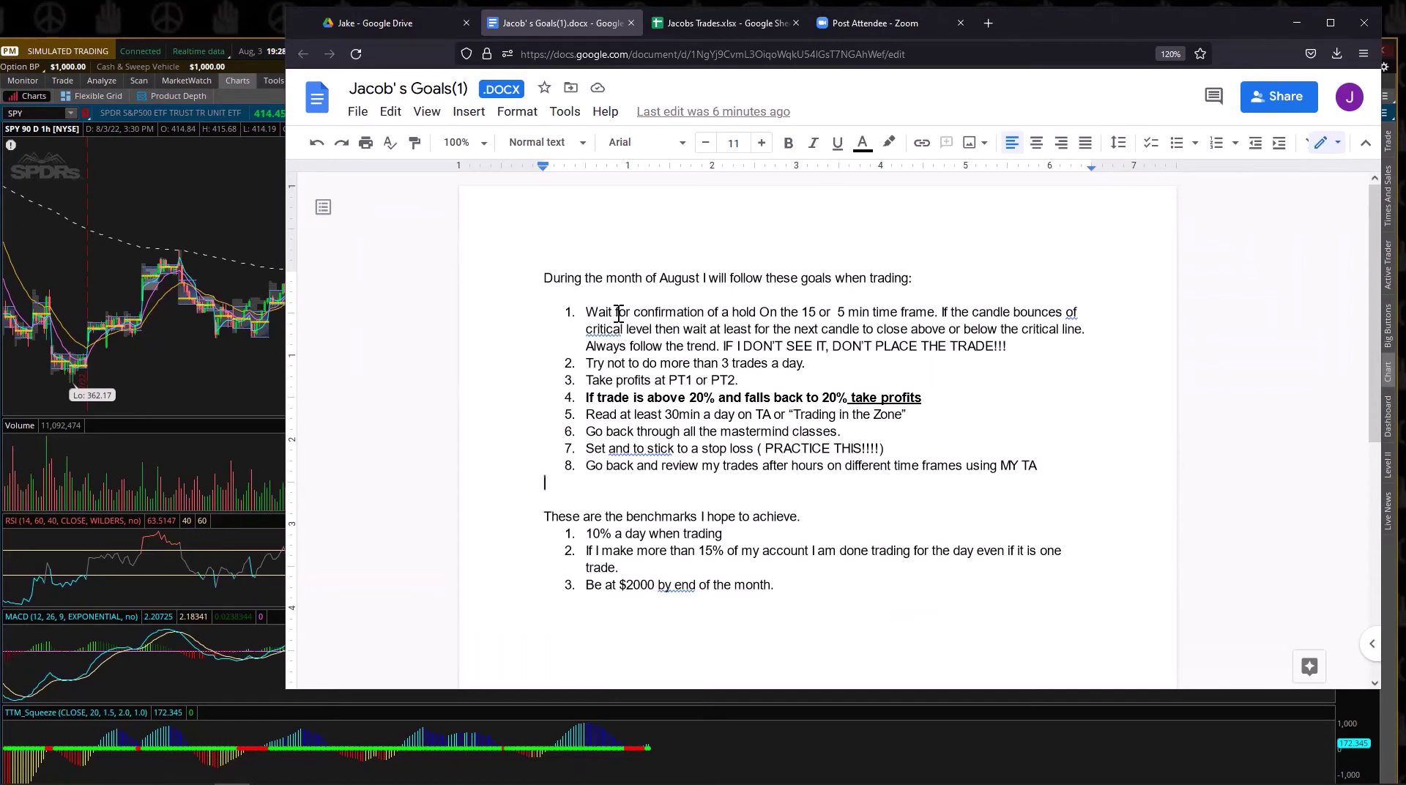
left_click_drag(616, 312, 758, 471)
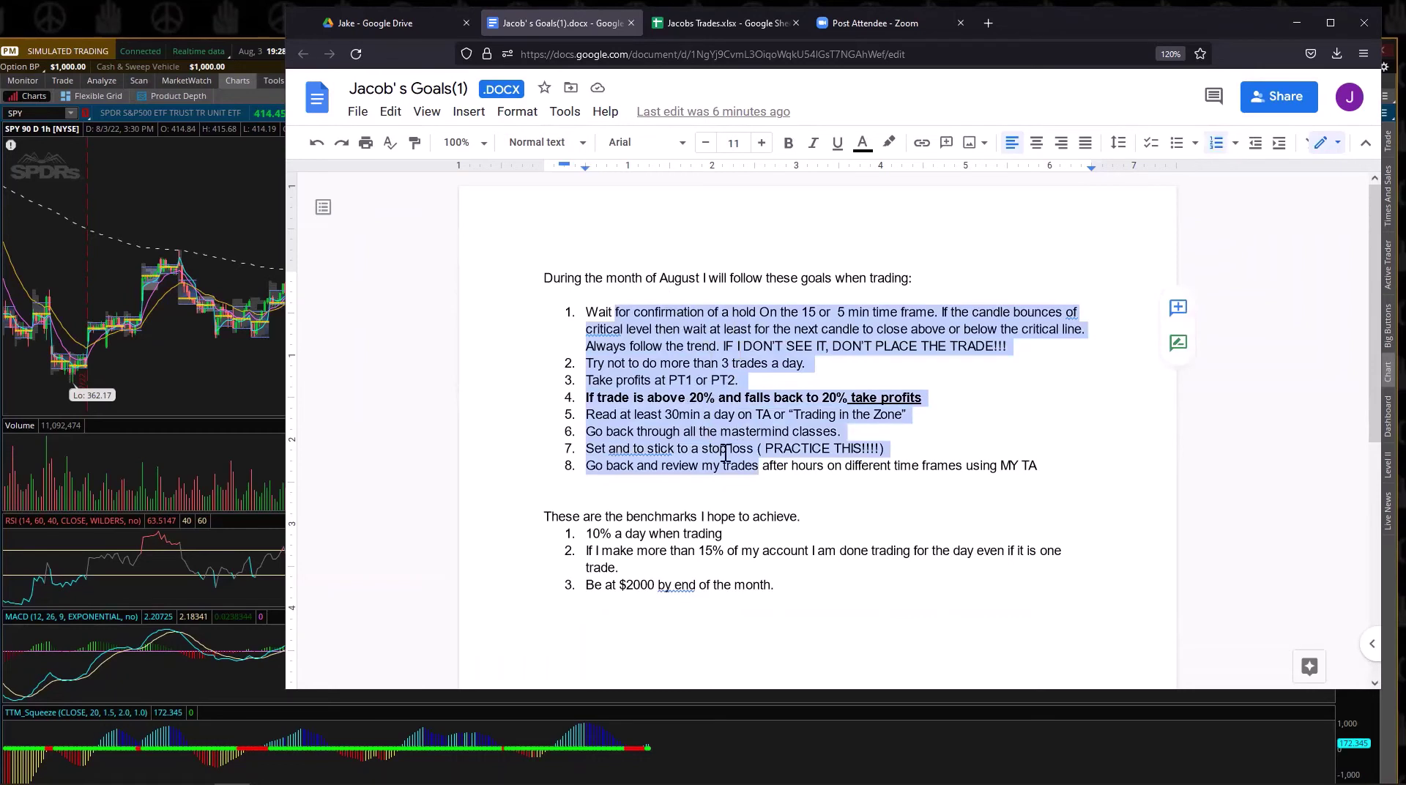
left_click(692, 455)
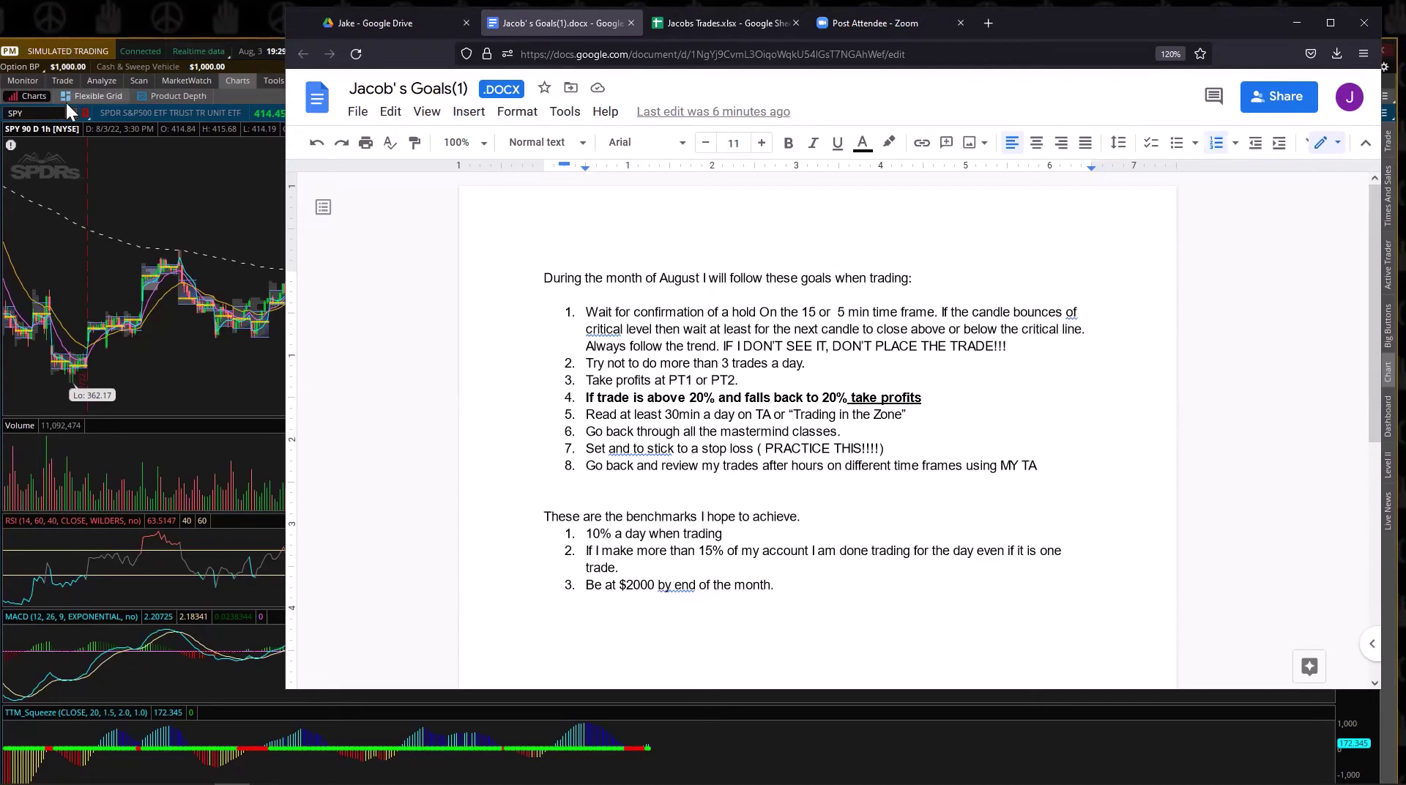
Step: Switch back to the trading platform, bring its whole window into view and show the sidebar with the account info
left_click(134, 156)
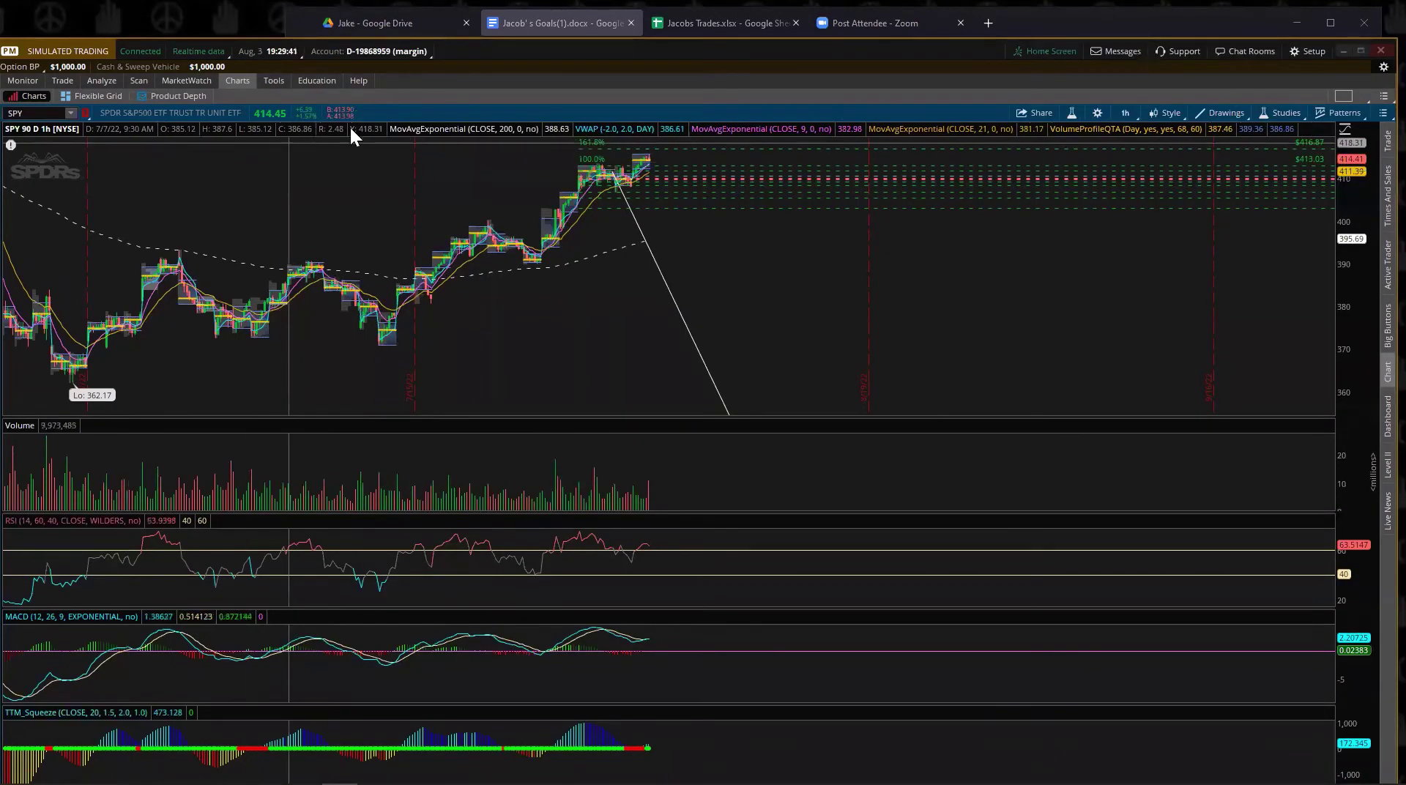
left_click_drag(504, 51, 521, 17)
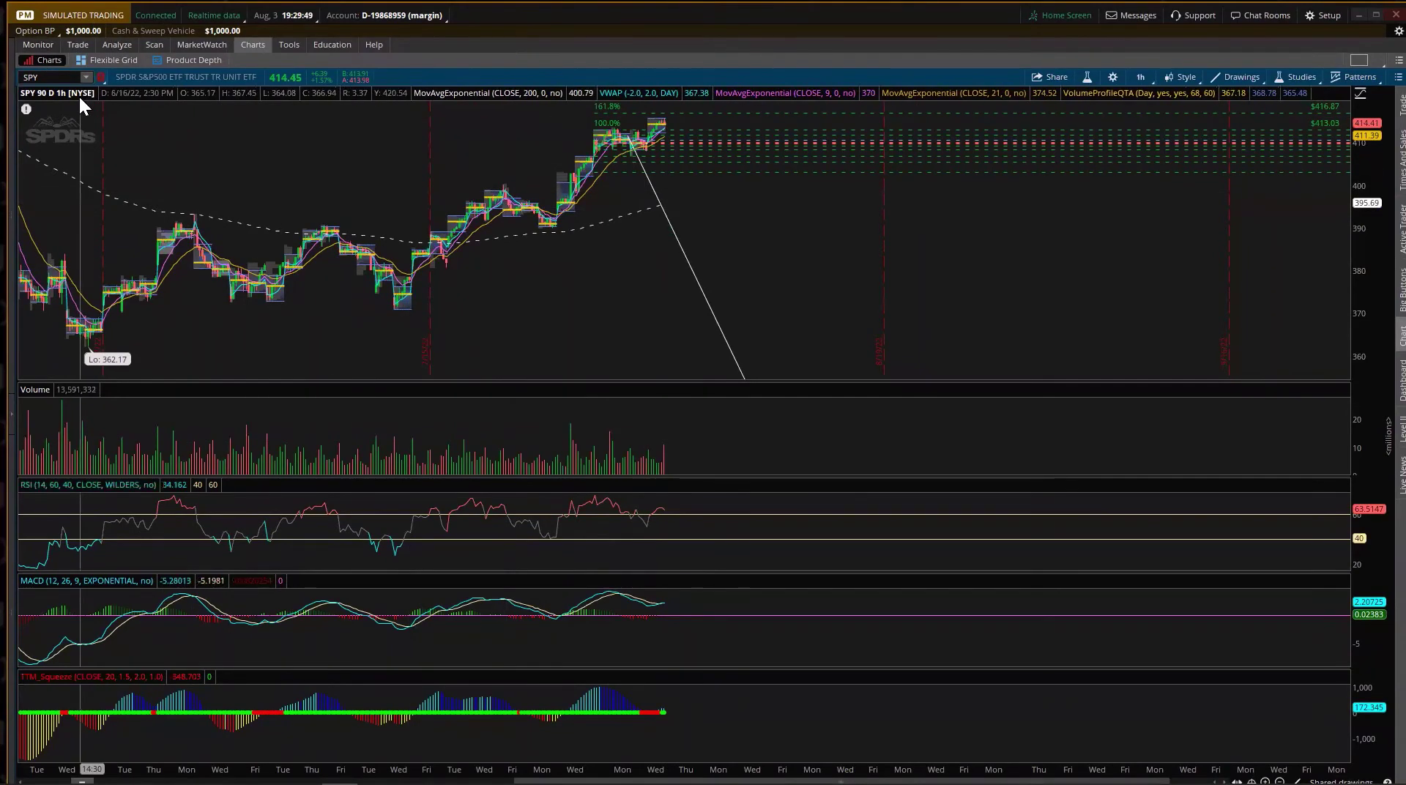
left_click(10, 418)
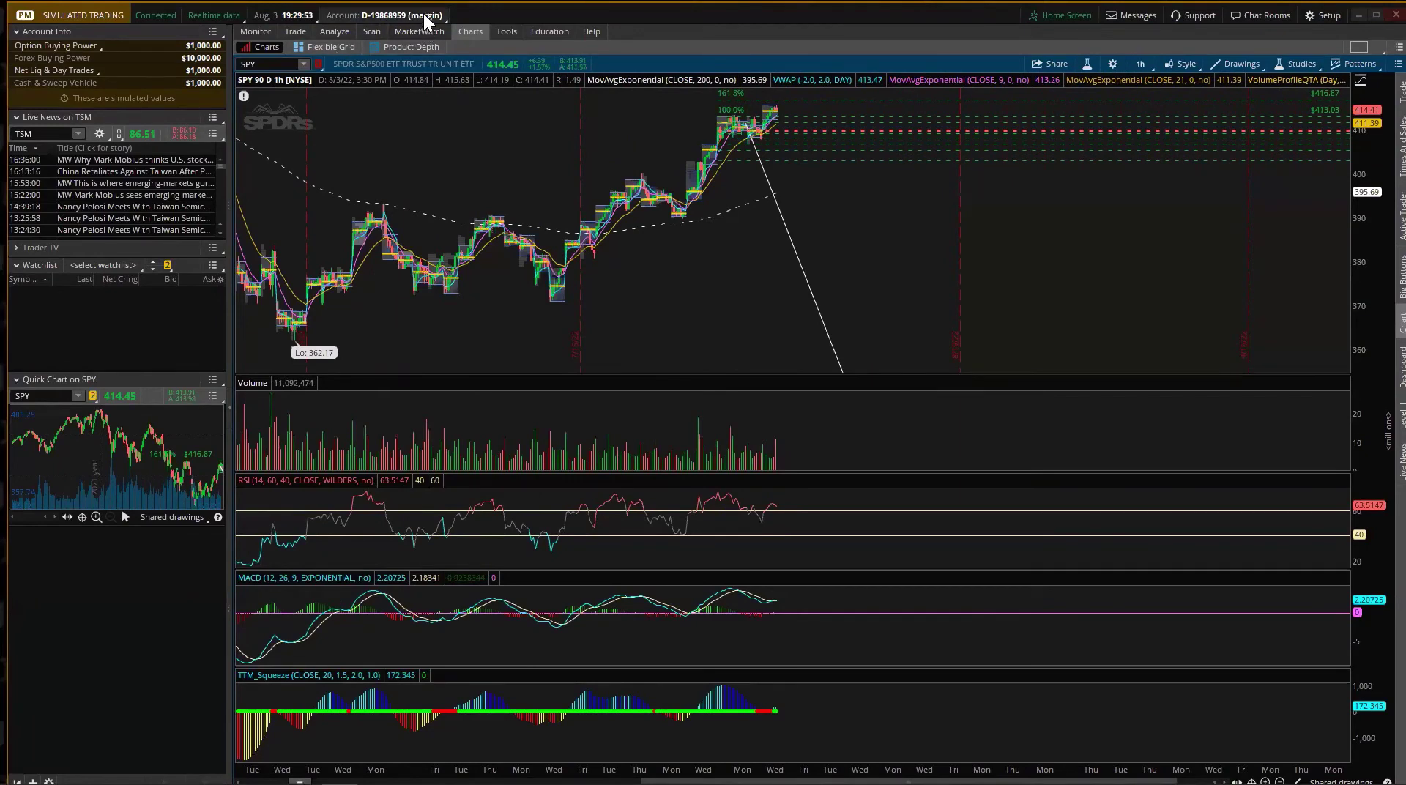
Step: Check the combined figures for all accounts, and return to the margin account
left_click(366, 15)
left_click(404, 38)
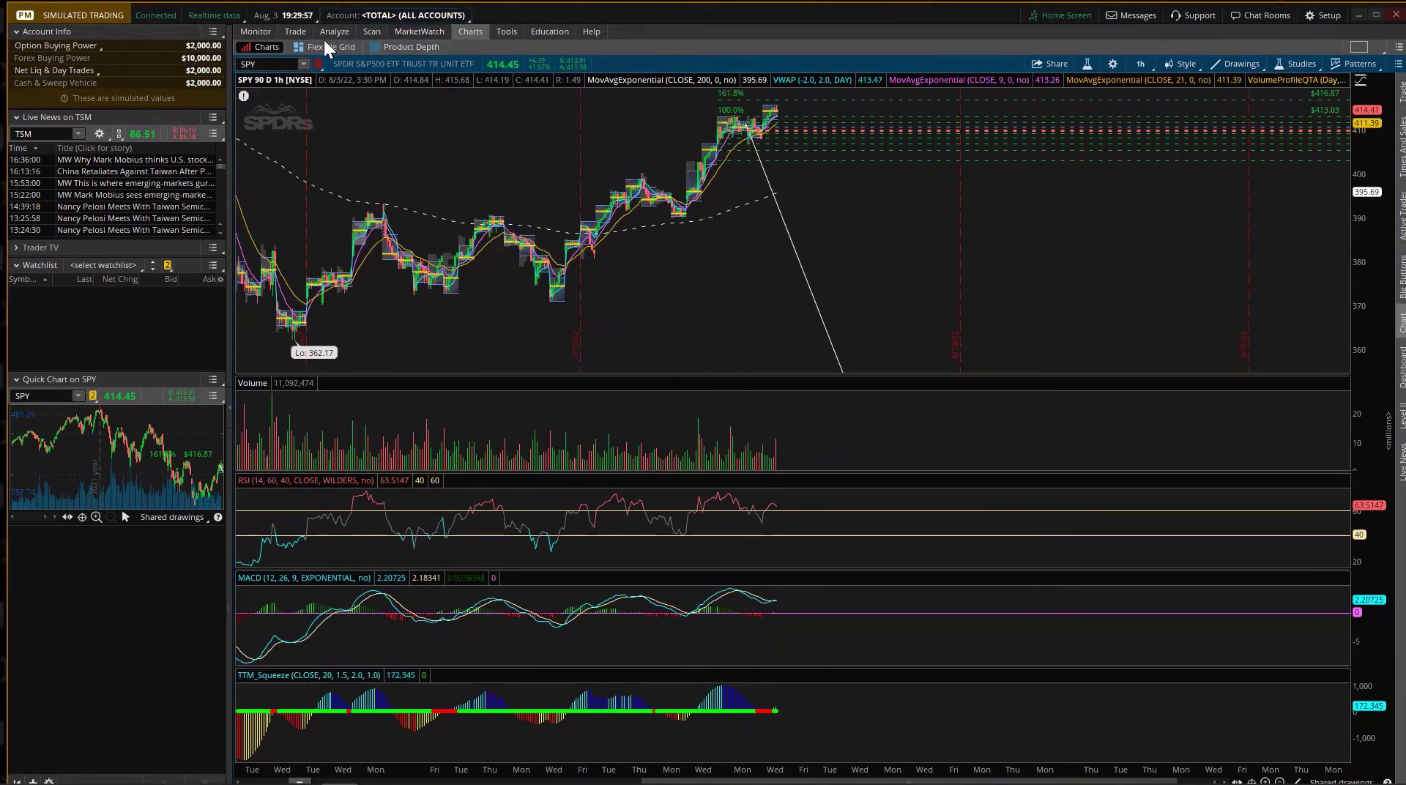
left_click(412, 14)
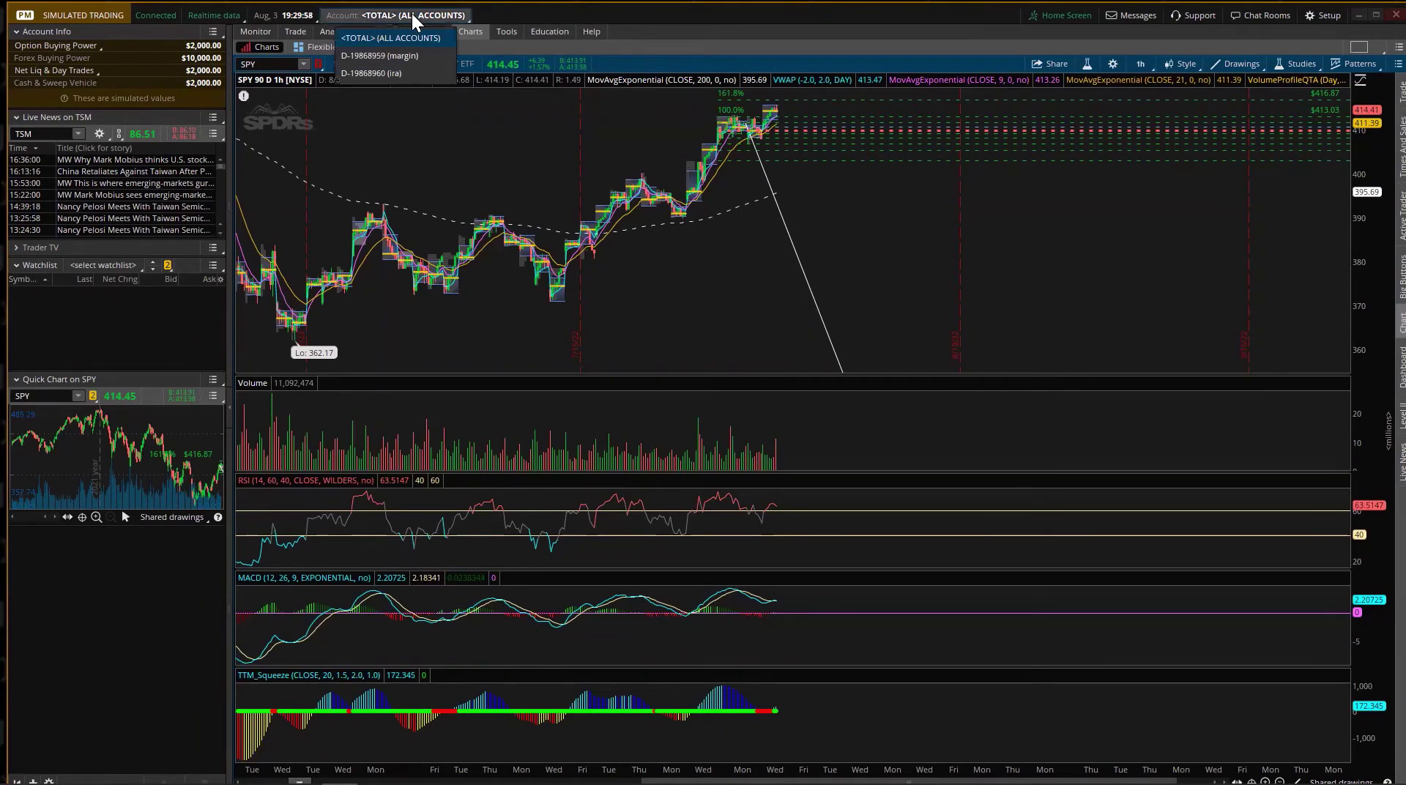
left_click(402, 53)
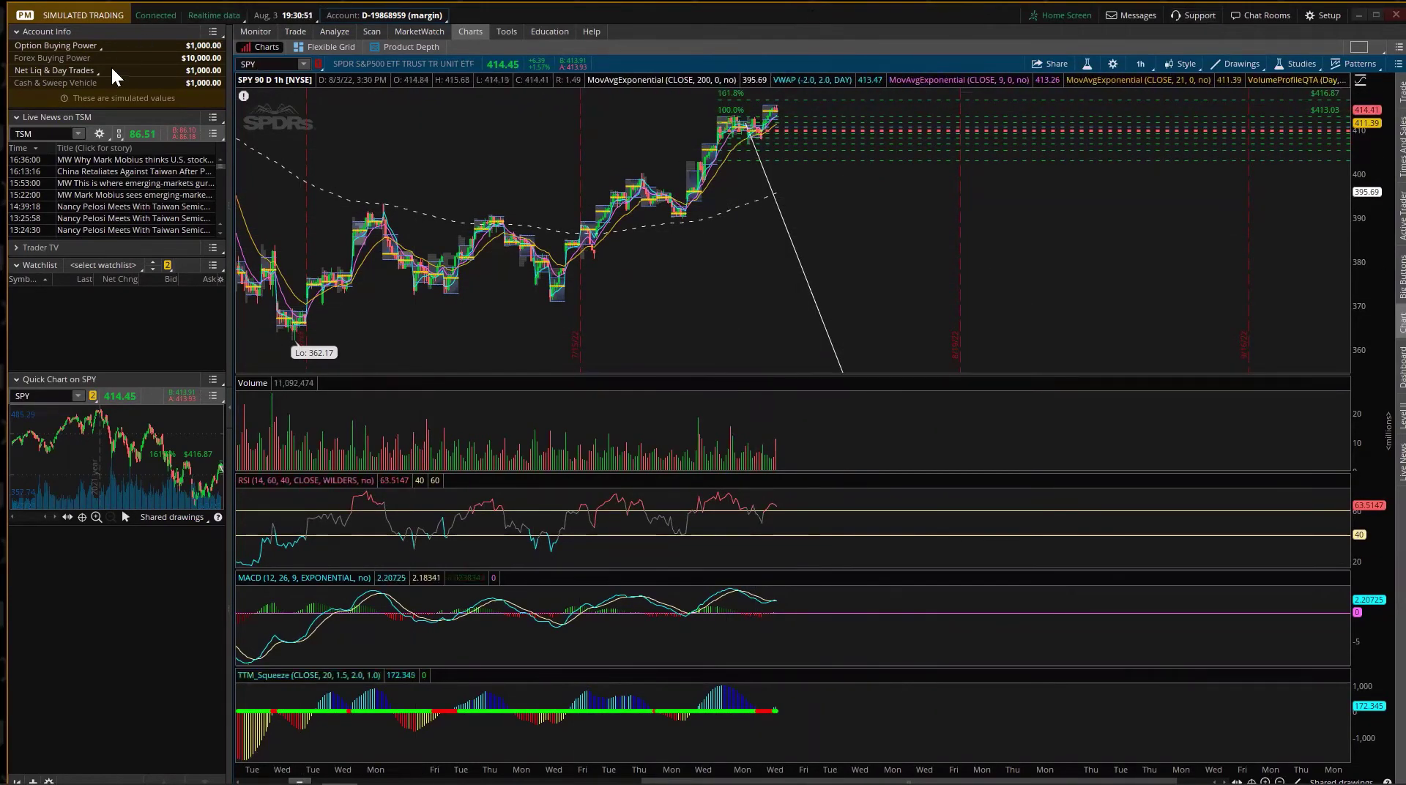
Step: Switch to the trade journal spreadsheet and reposition and widen its window so the mood column is fully in view
left_click_drag(737, 16, 737, 51)
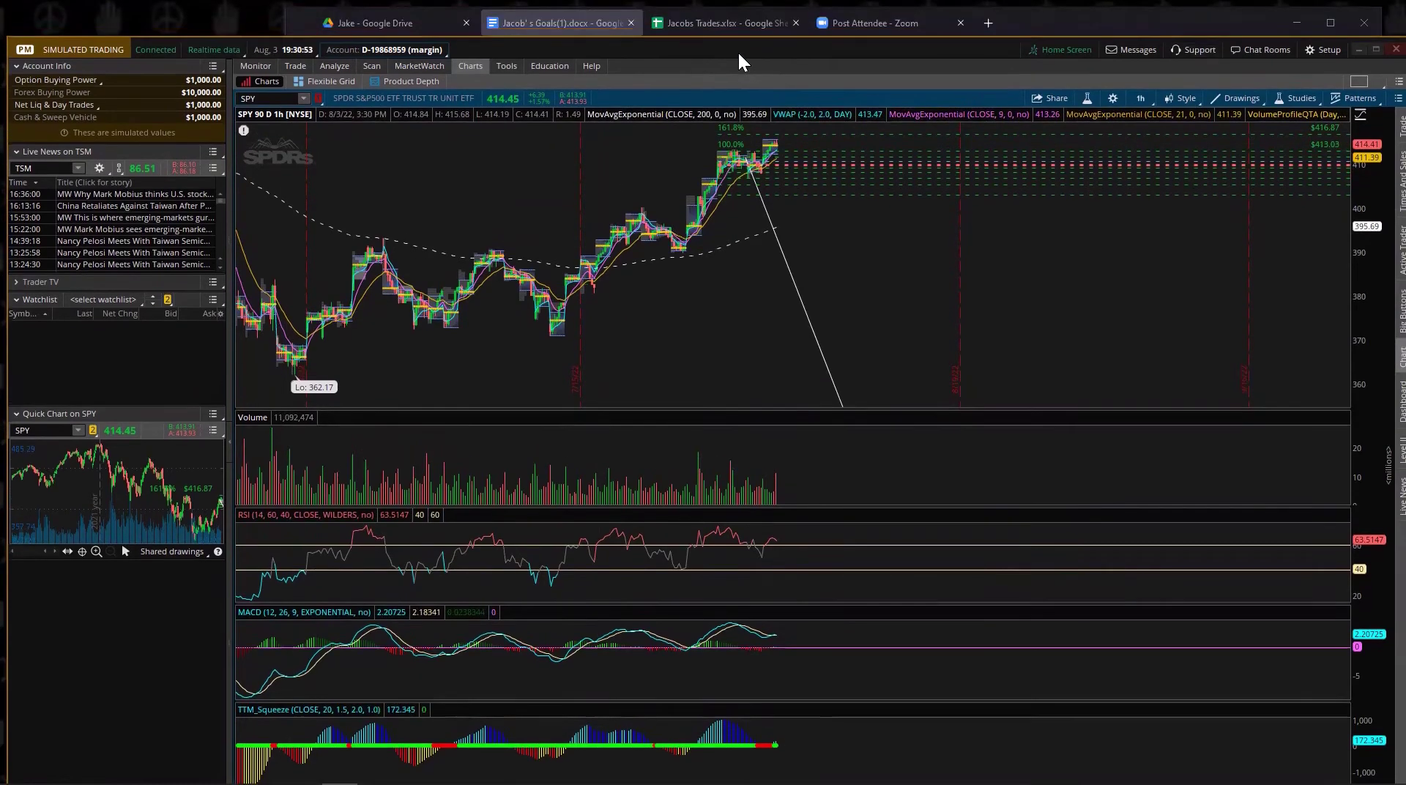
left_click(718, 26)
left_click(718, 25)
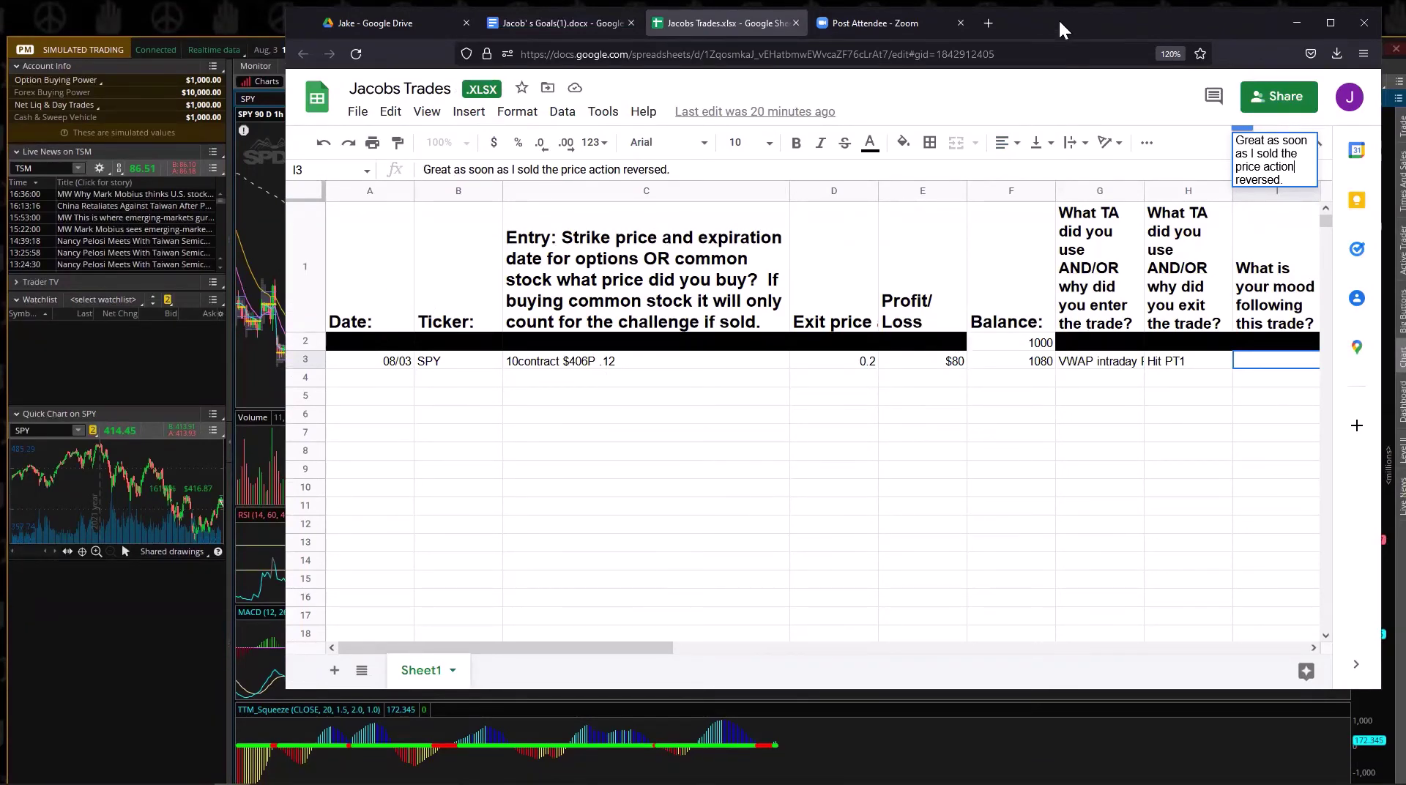
left_click_drag(1059, 29, 867, 22)
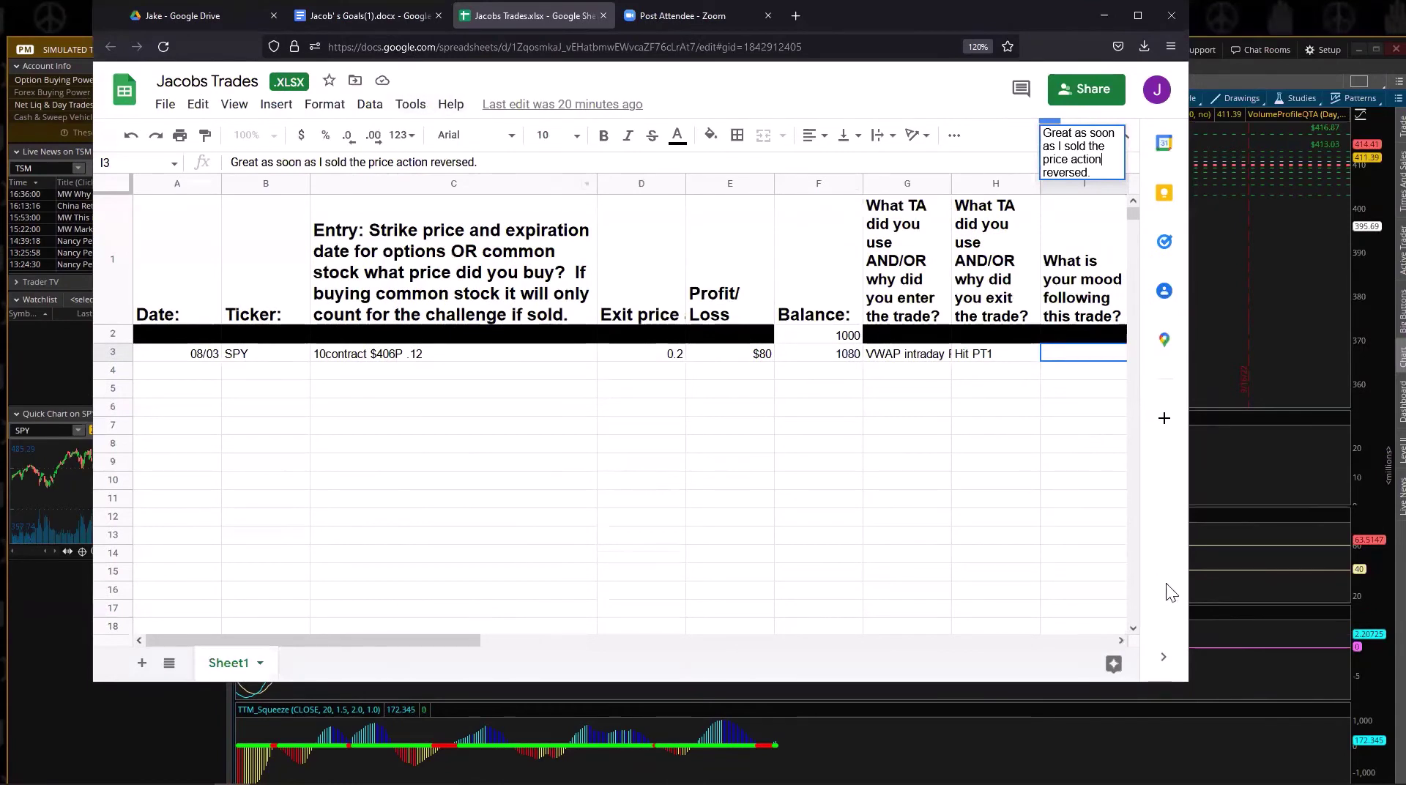
left_click_drag(1186, 677, 1333, 677)
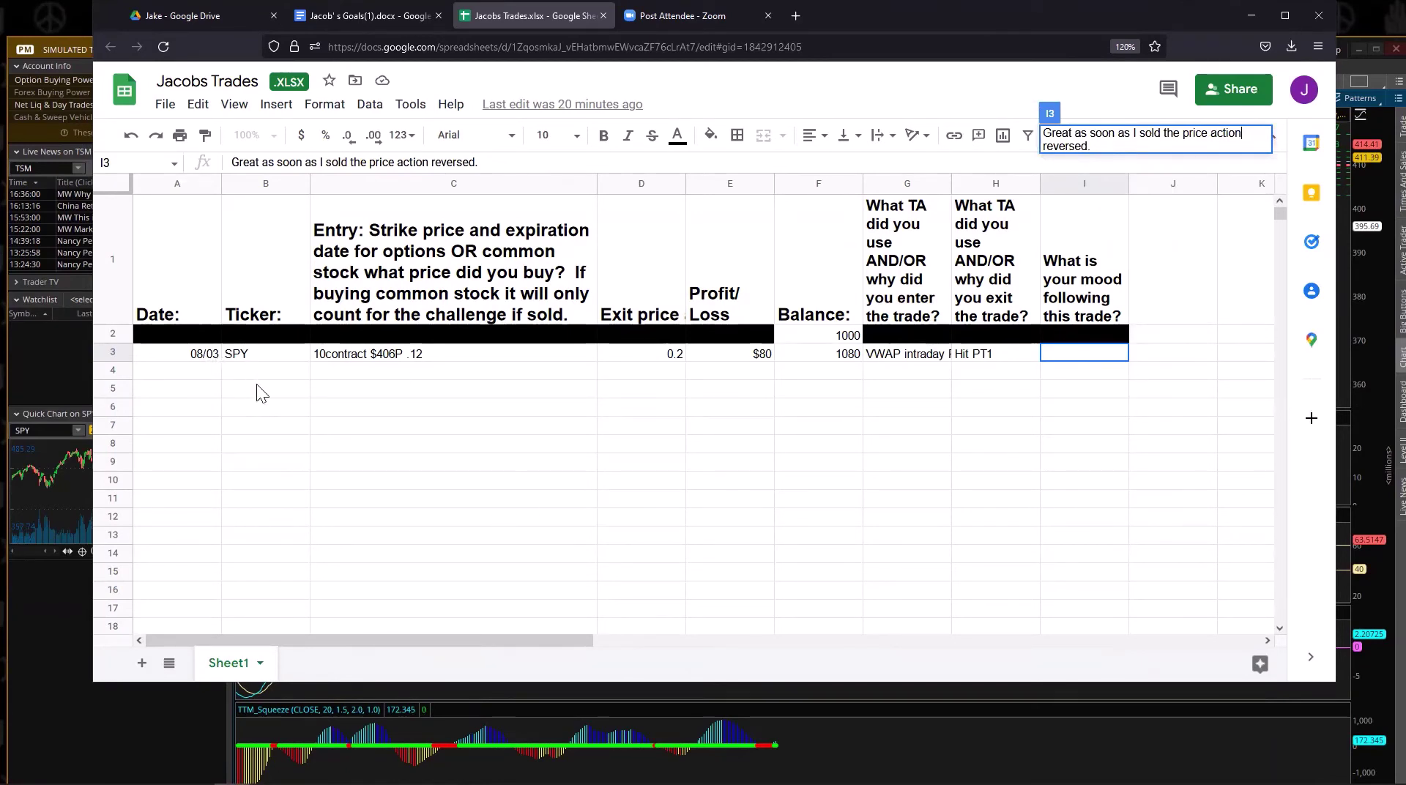
Step: Correct the SPY trade's entry in C3 to "10 contracts $406P .12" and check the two balance cells
left_click(333, 361)
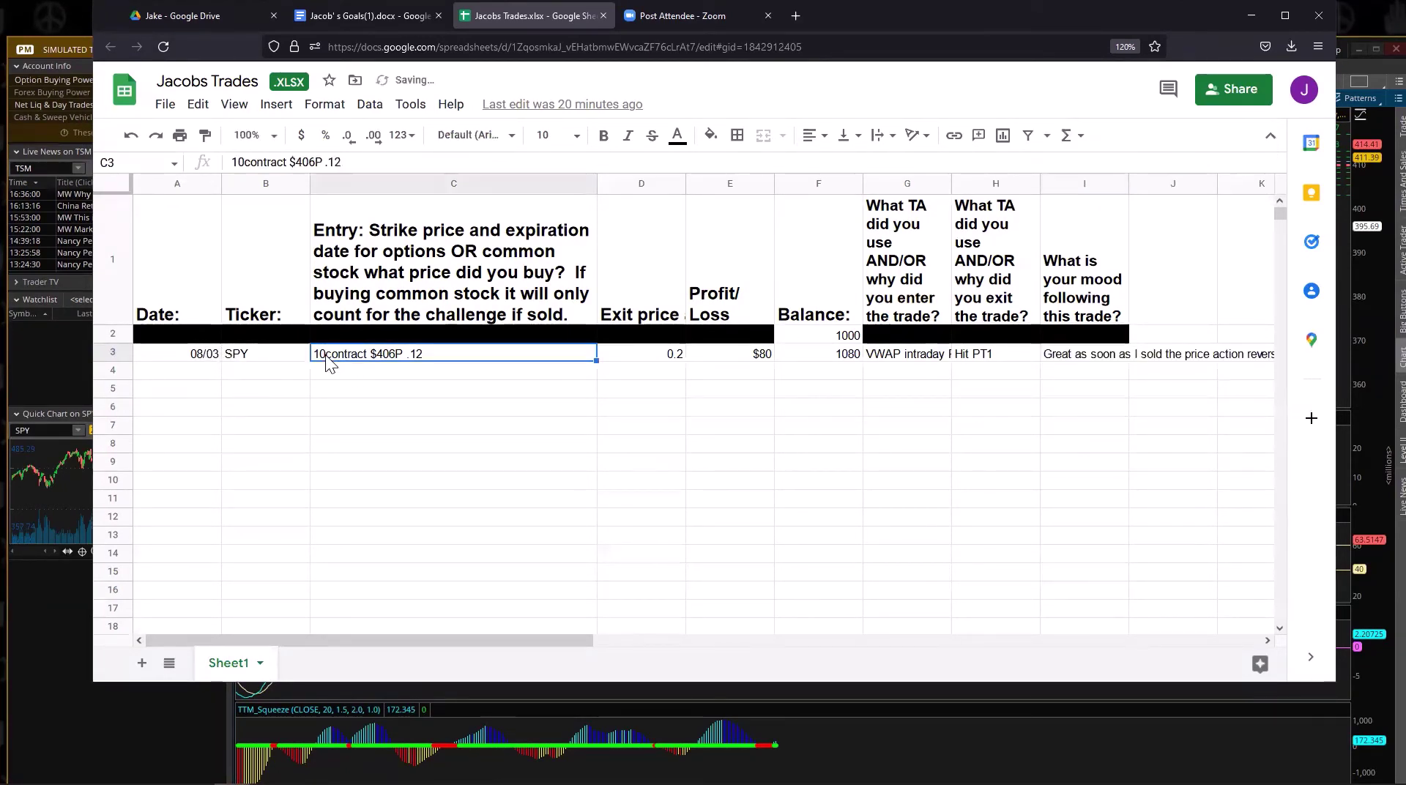
double_click(366, 354)
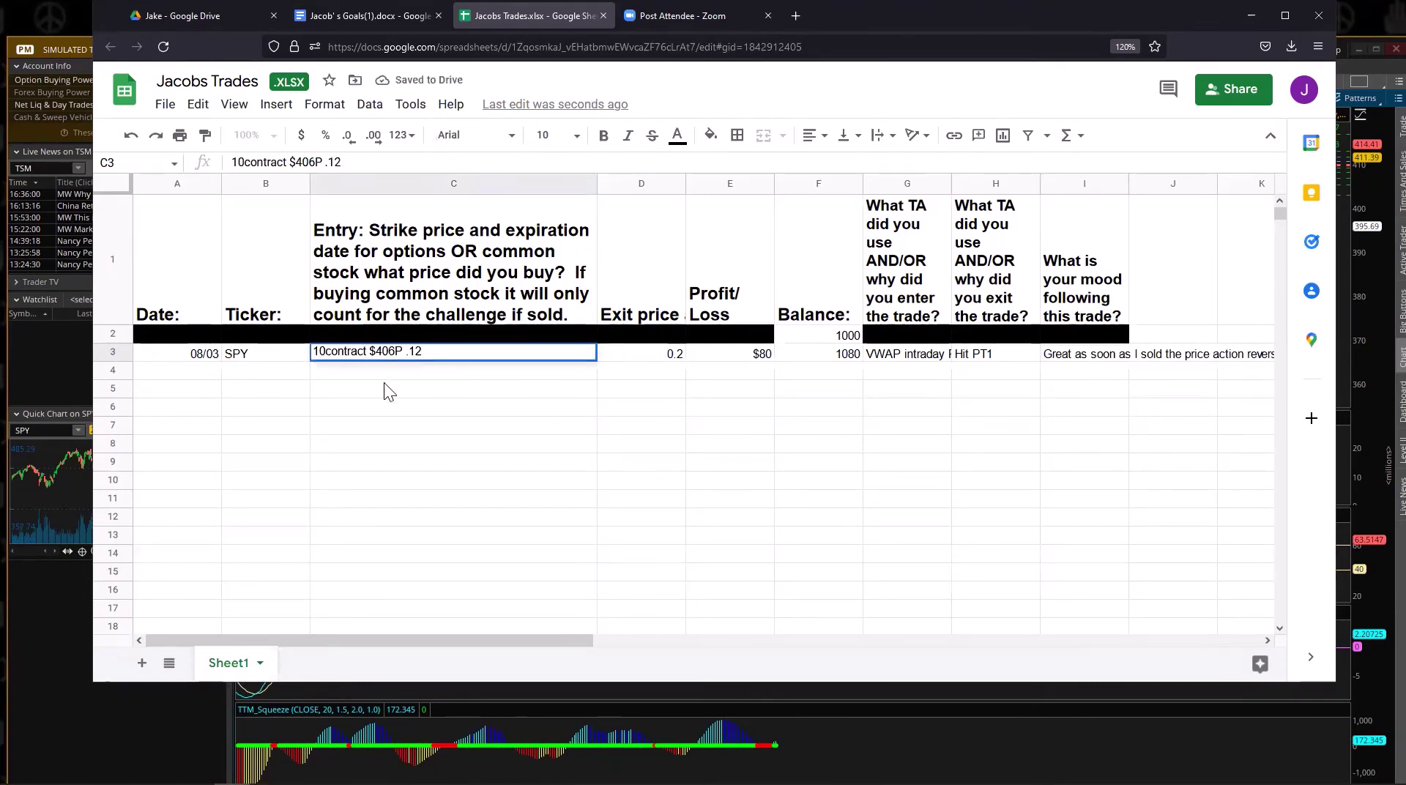
type("s")
left_click(324, 352)
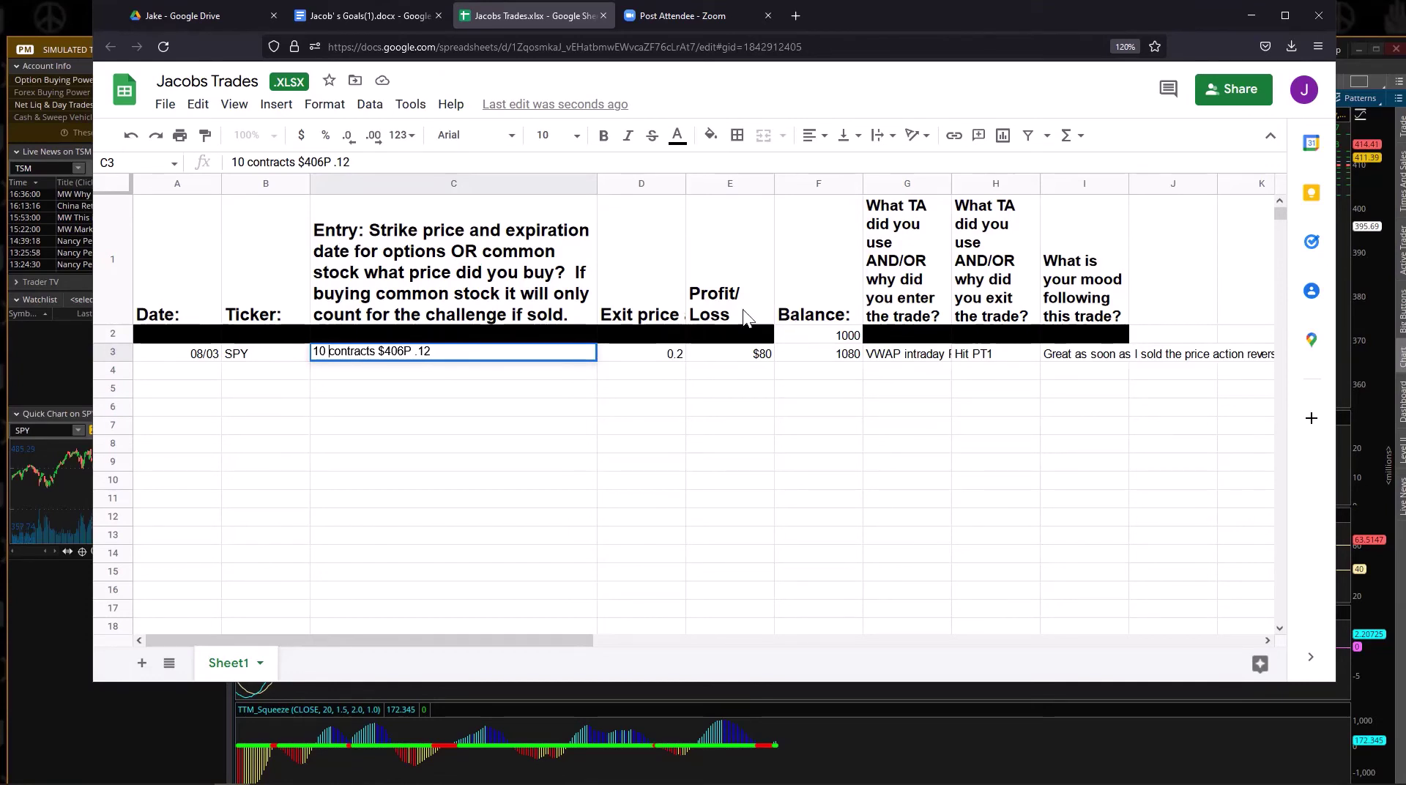
left_click(826, 336)
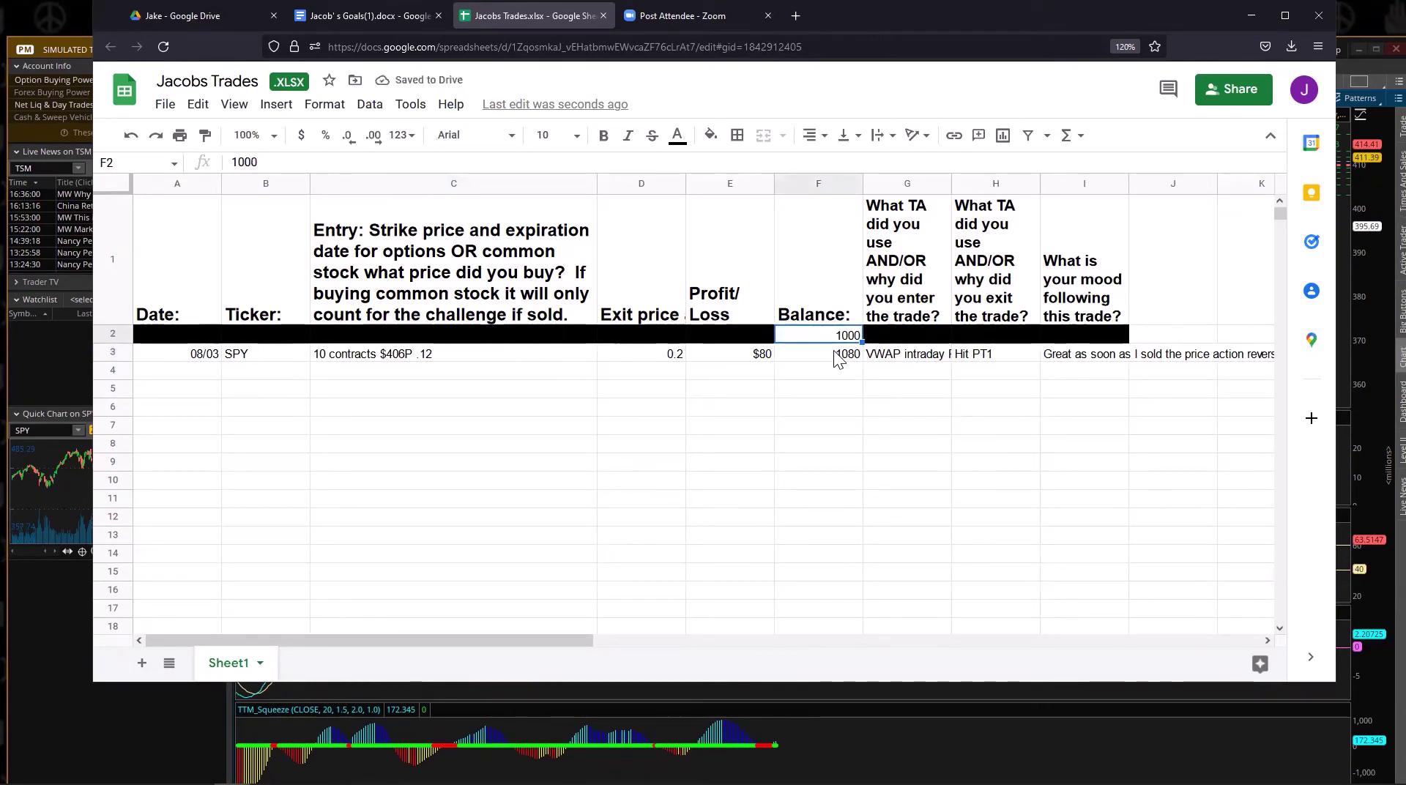
left_click(859, 355)
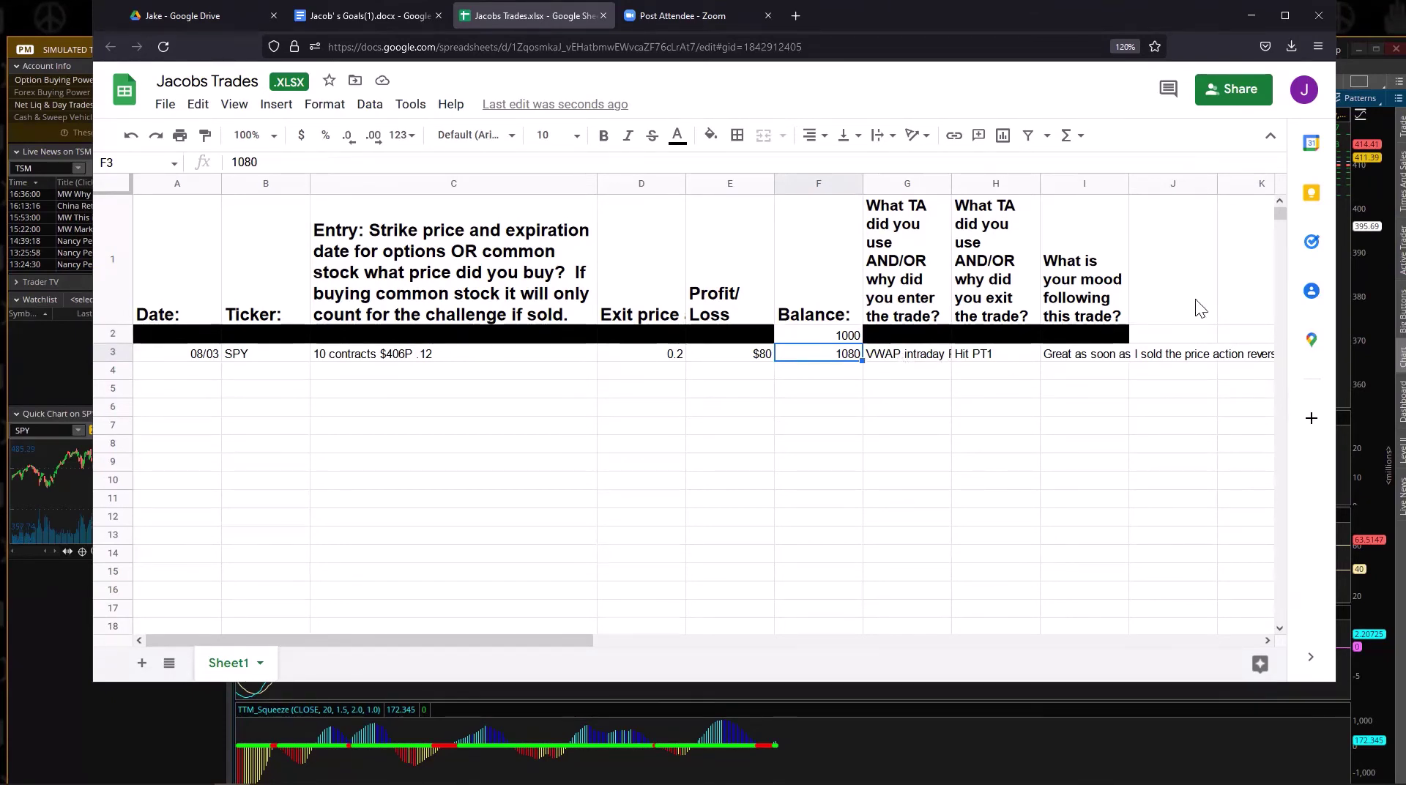
Step: Widen the journal window and wrap the text in columns G and H, which hold the entry and exit reasons
left_click_drag(1335, 338, 1390, 337)
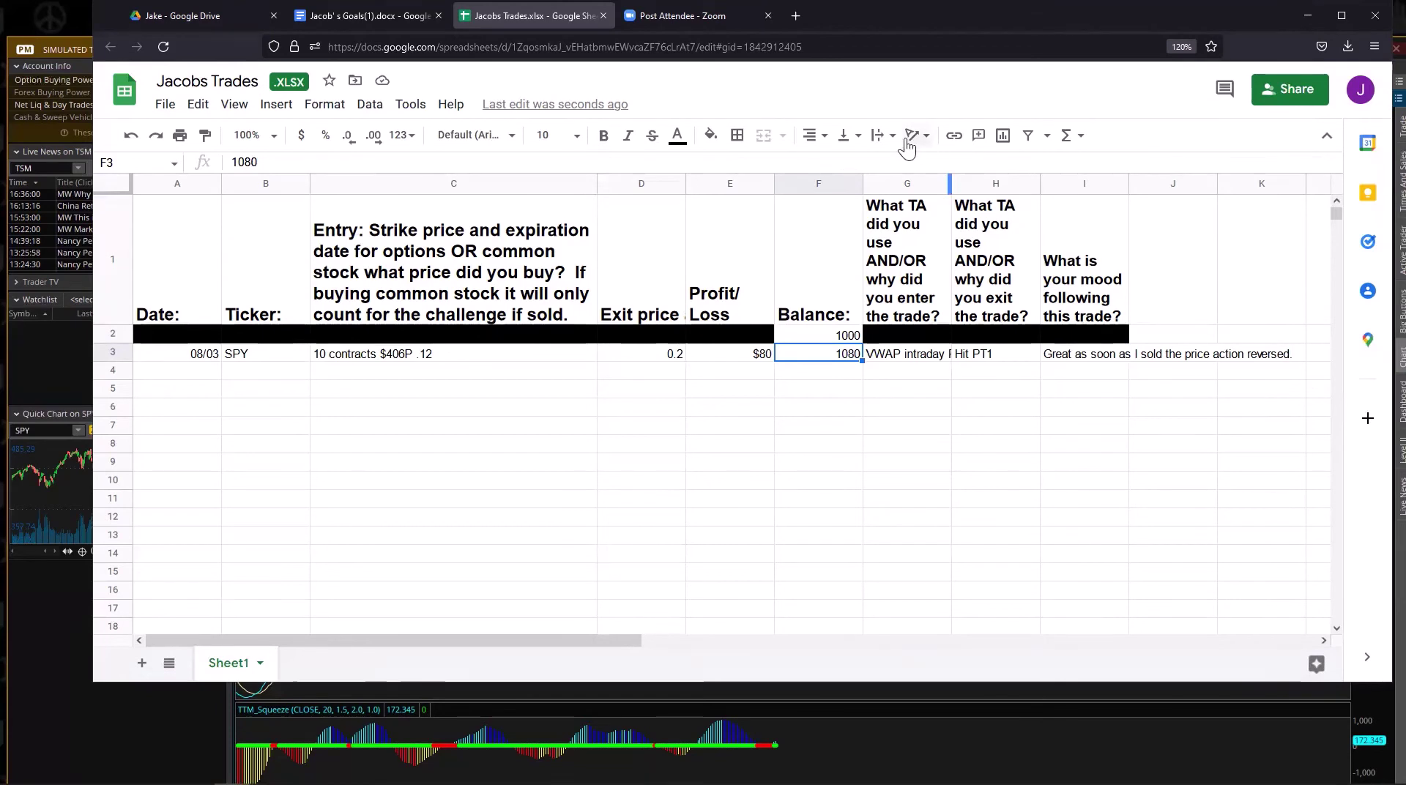
left_click(883, 136)
left_click(901, 167)
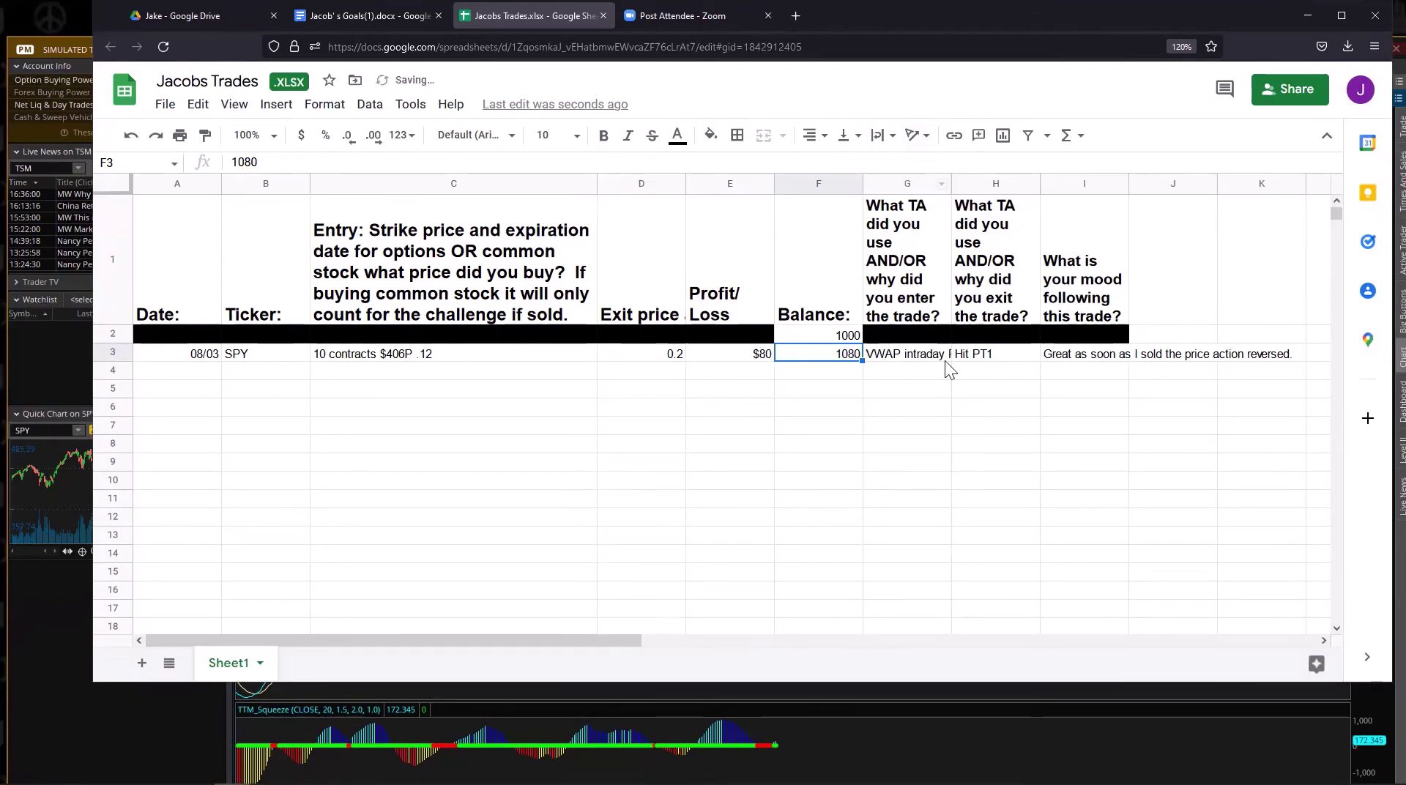
left_click(944, 355)
left_click_drag(909, 184, 996, 185)
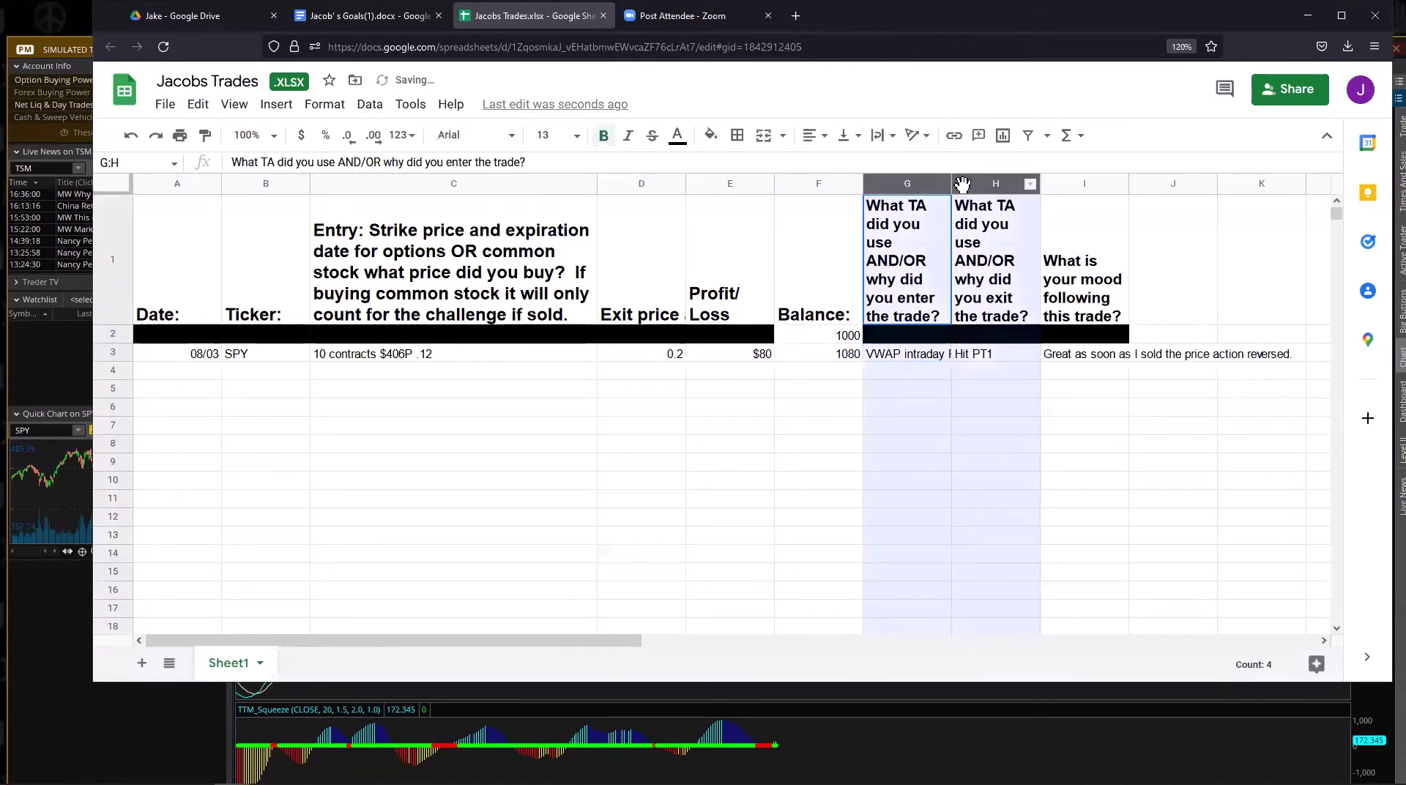
left_click(882, 136)
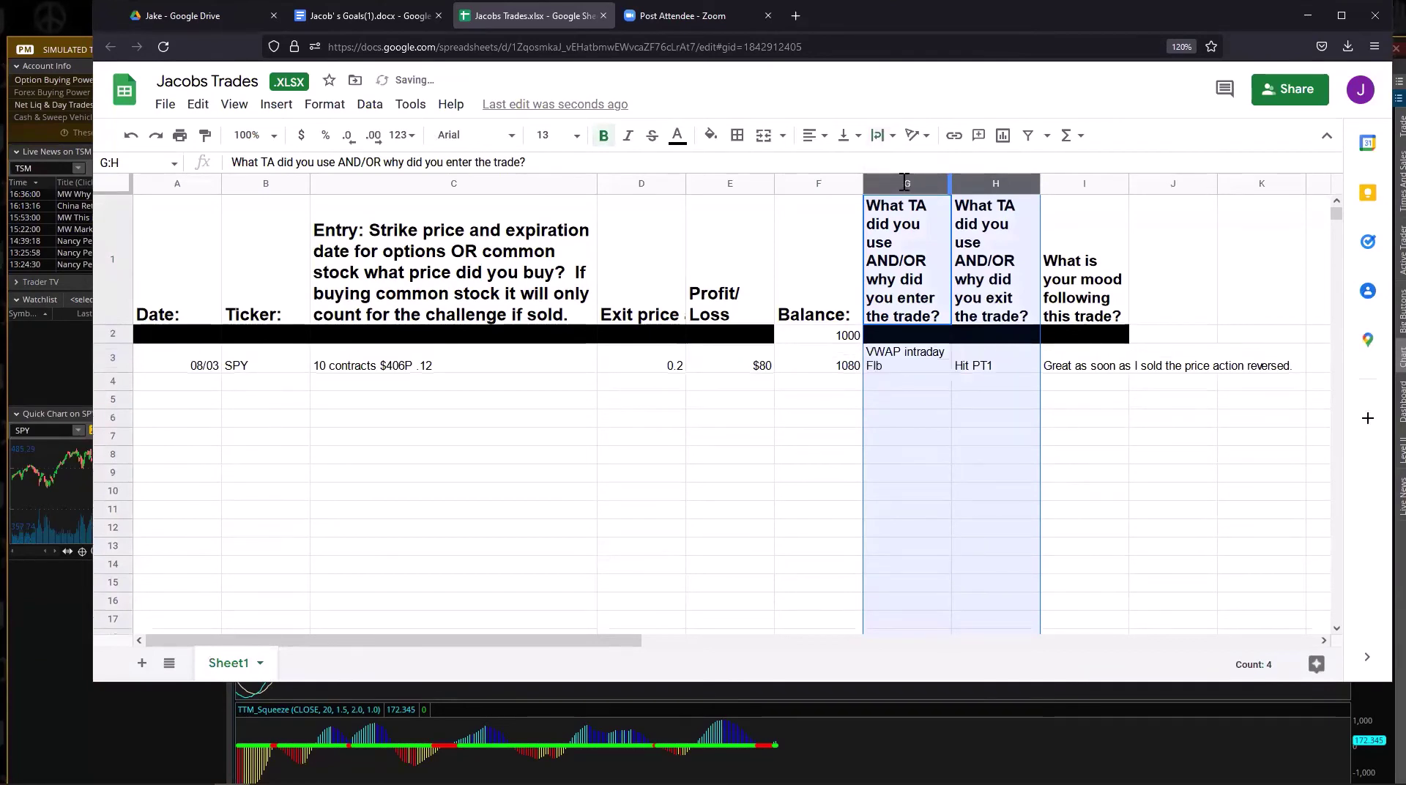
left_click(901, 168)
Step: Insert "rejection" after "VWAP" in the SPY trade's entry reason in G3
left_click(894, 358)
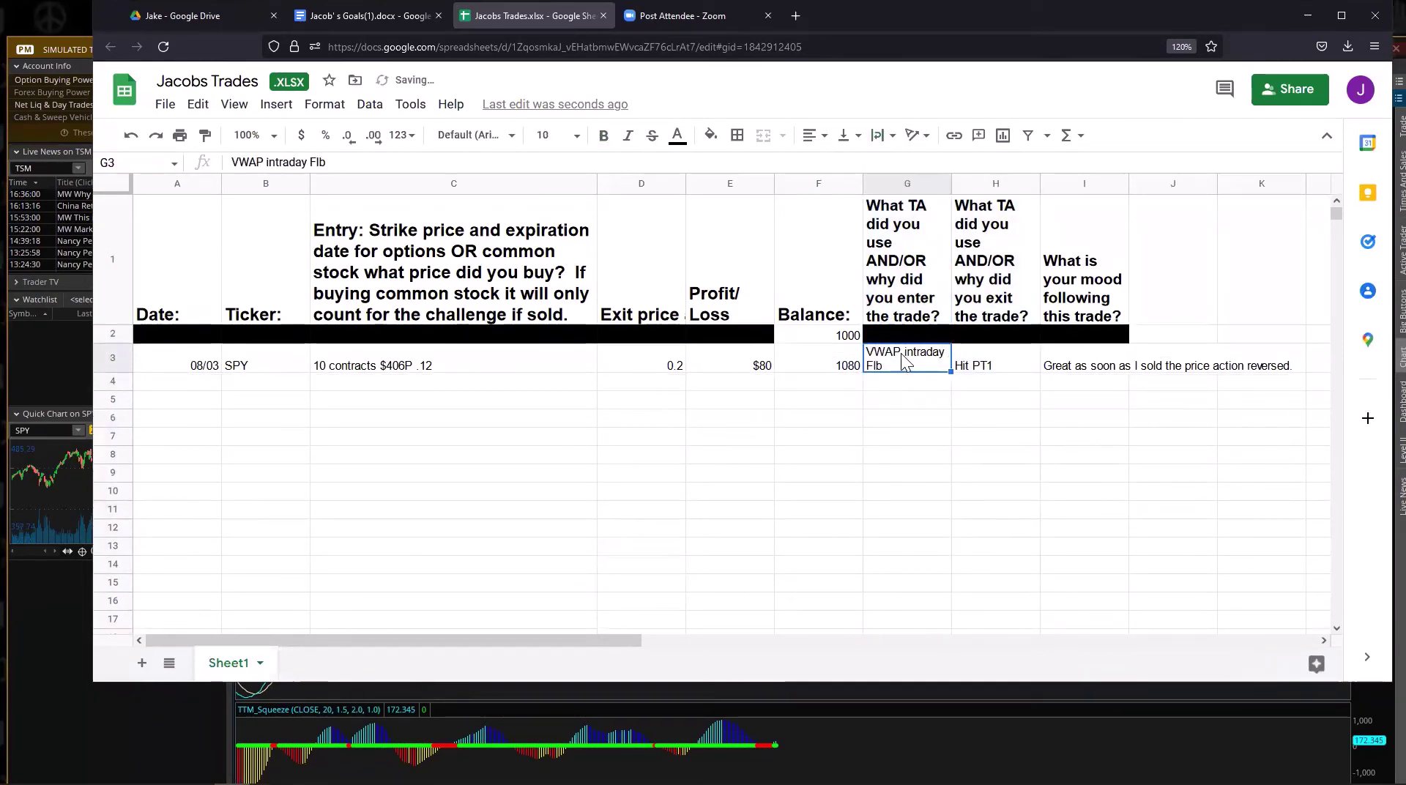
double_click(903, 354)
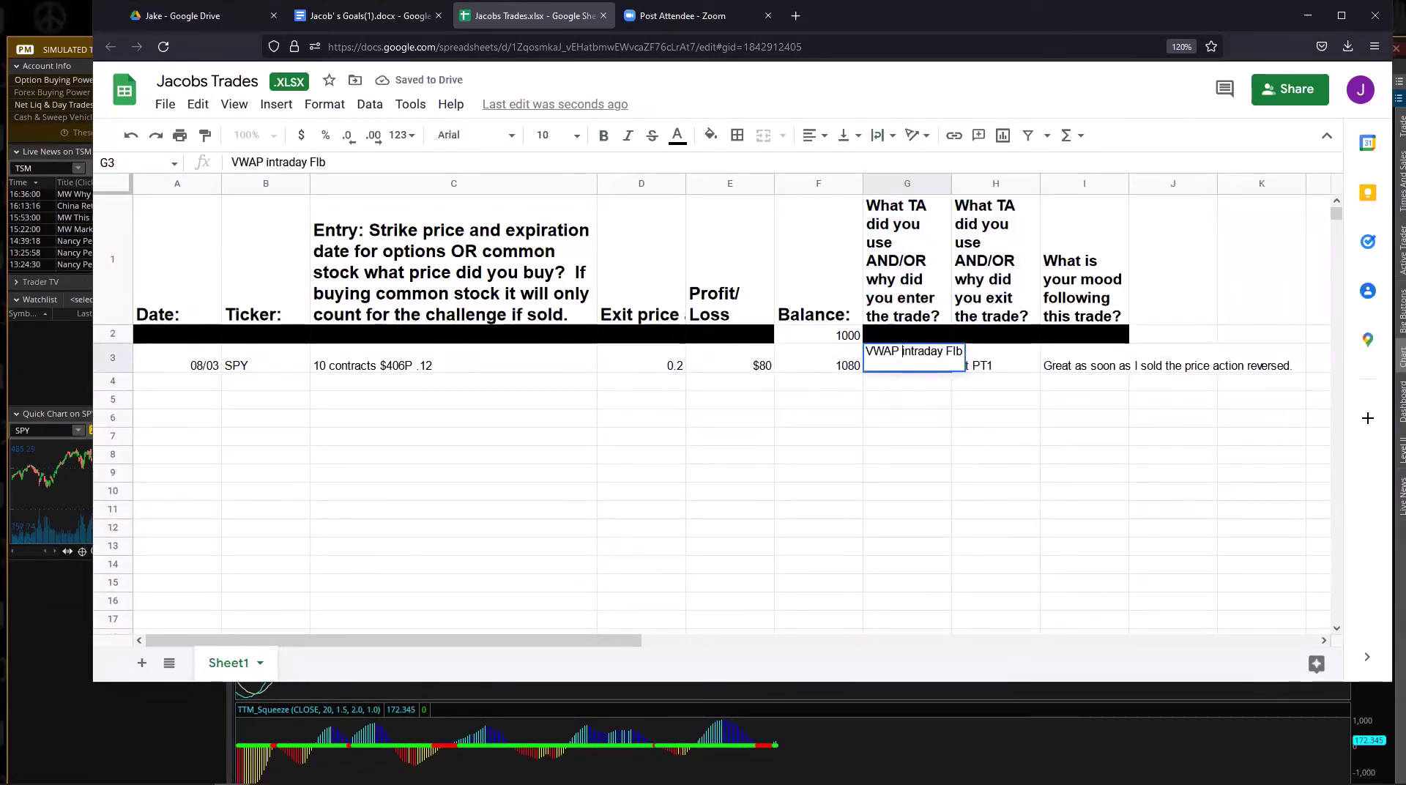
type("rejection")
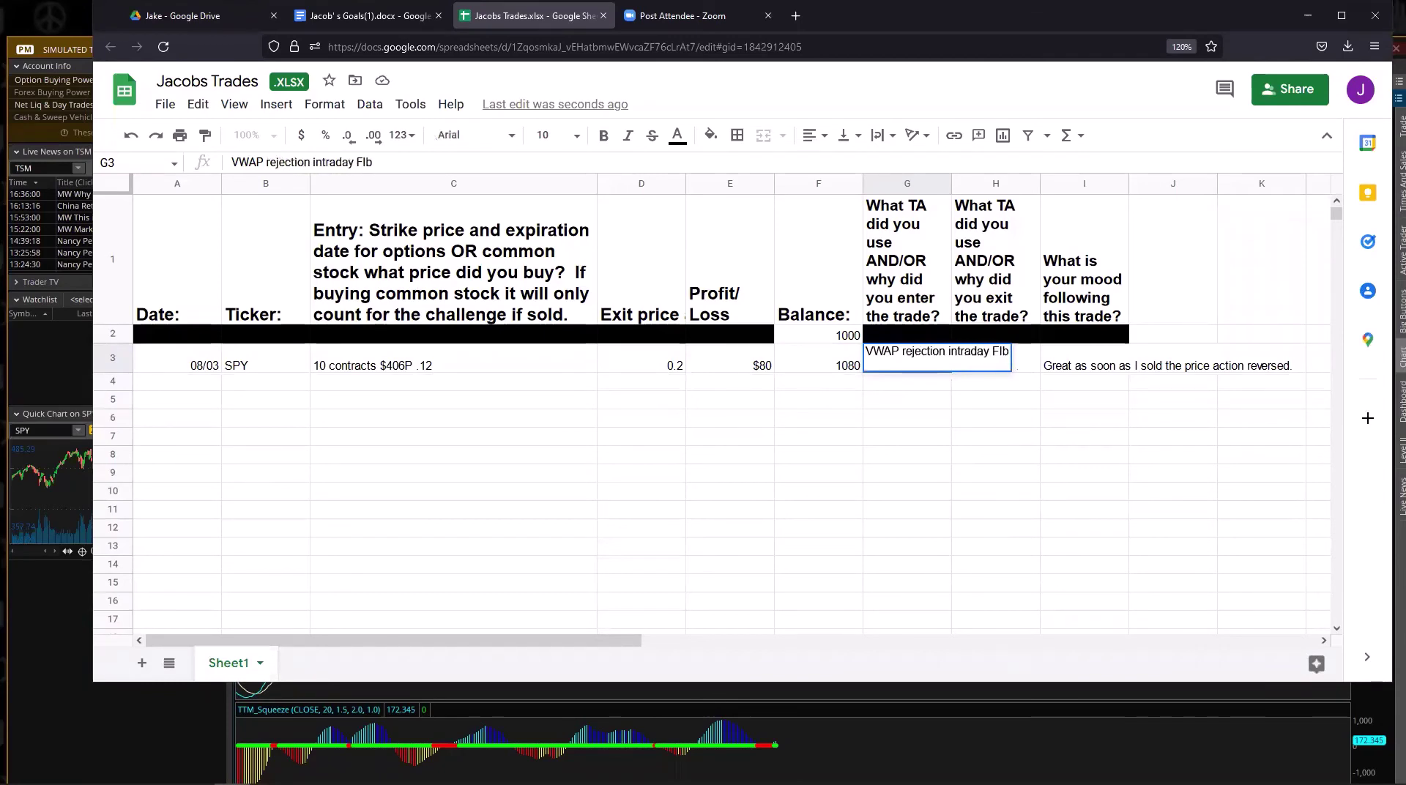
Step: Complete the entry reason in G3 so that it ends with "intraday FIB rejection of 50%"
left_click(1006, 353)
type("rever")
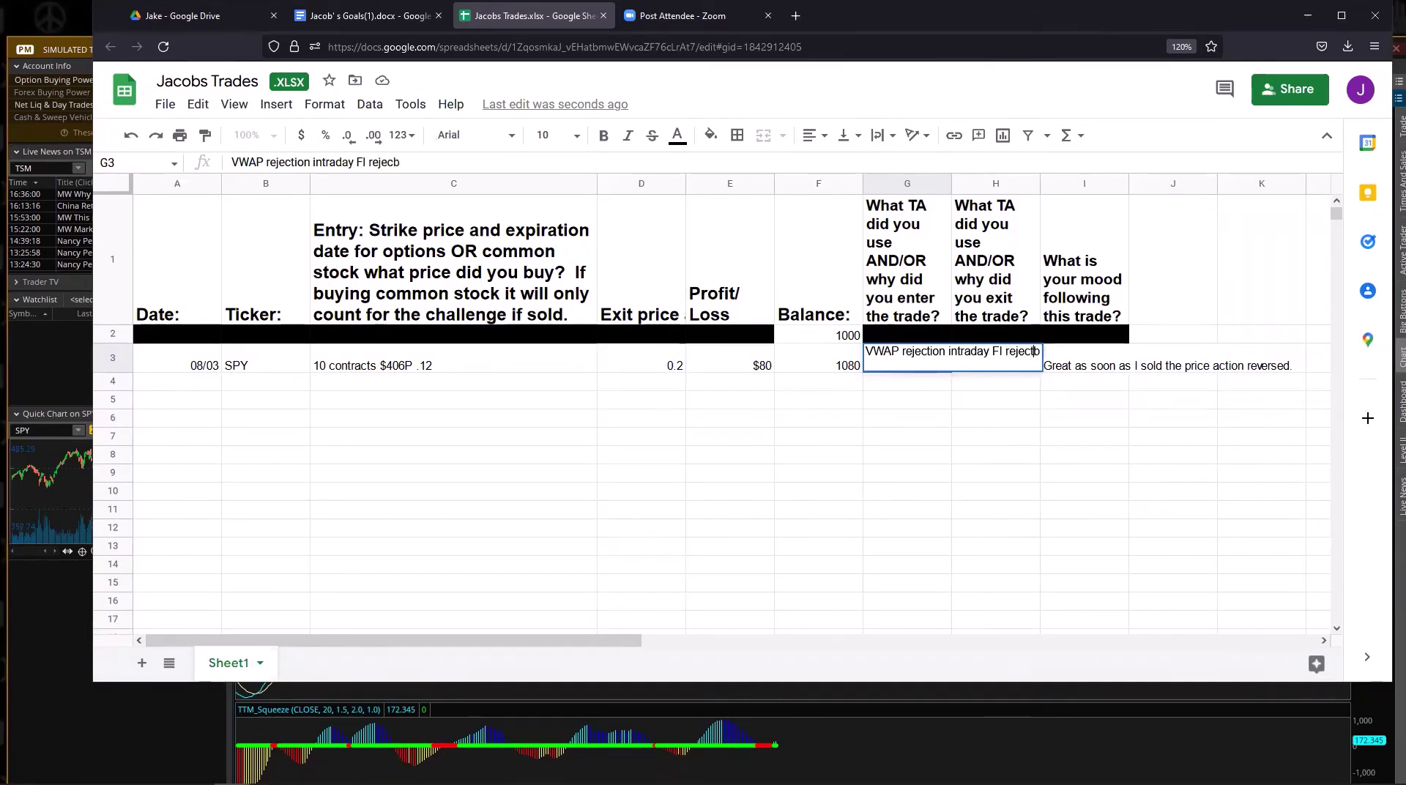
key("BackSpace")
key("BackSpace")
key("BackSpace")
key("BackSpace")
key("BackSpace")
key("BackSpace")
key("Delete")
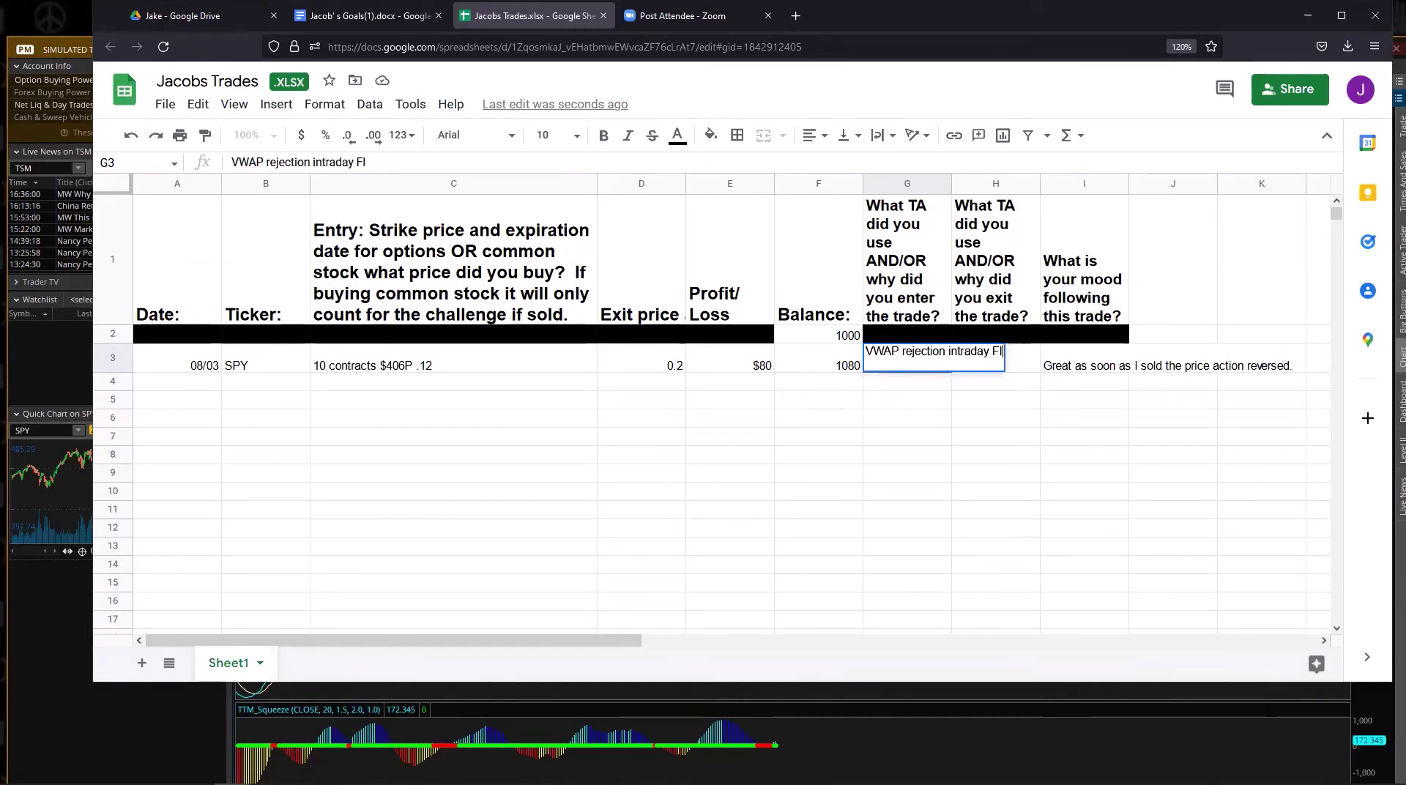
type("Brejection of")
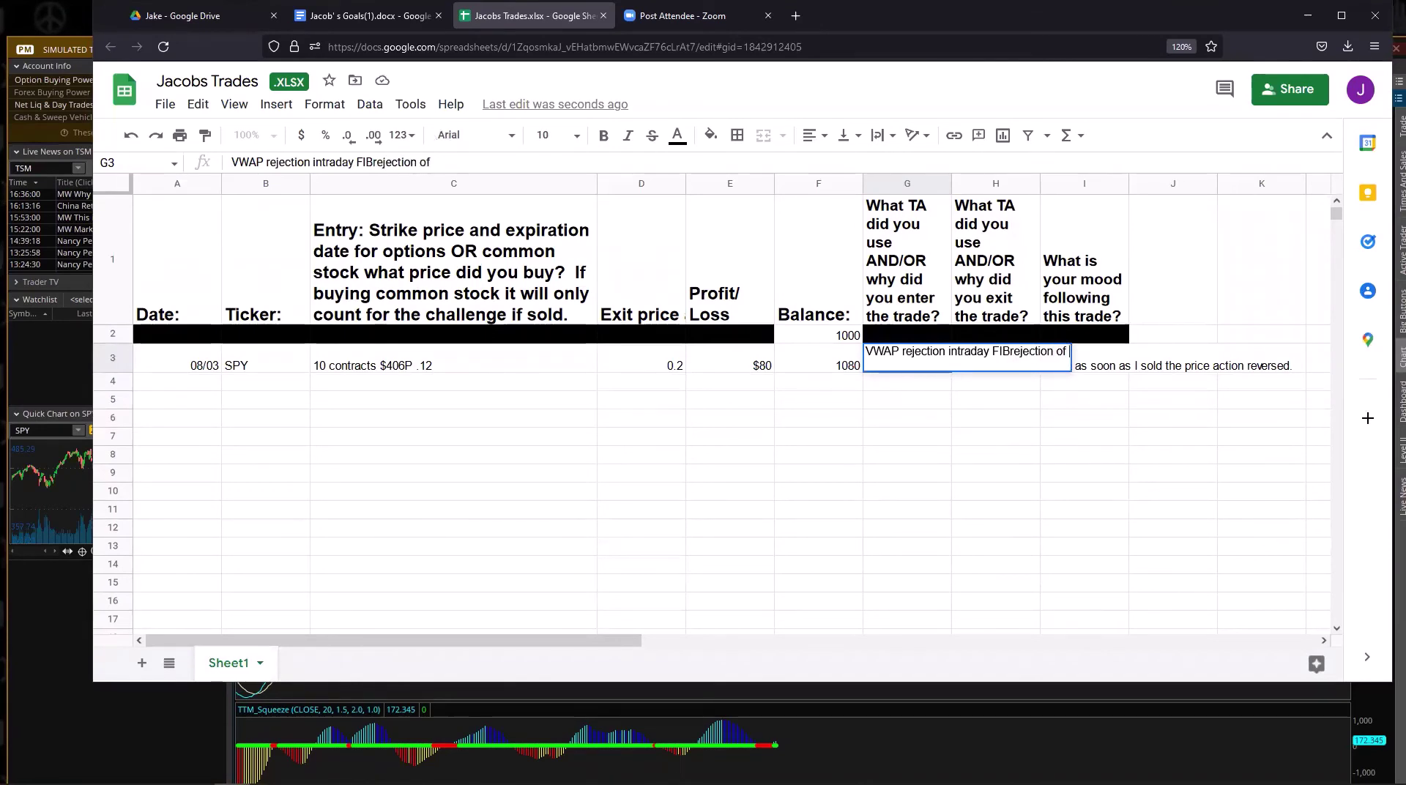
type(" 50%")
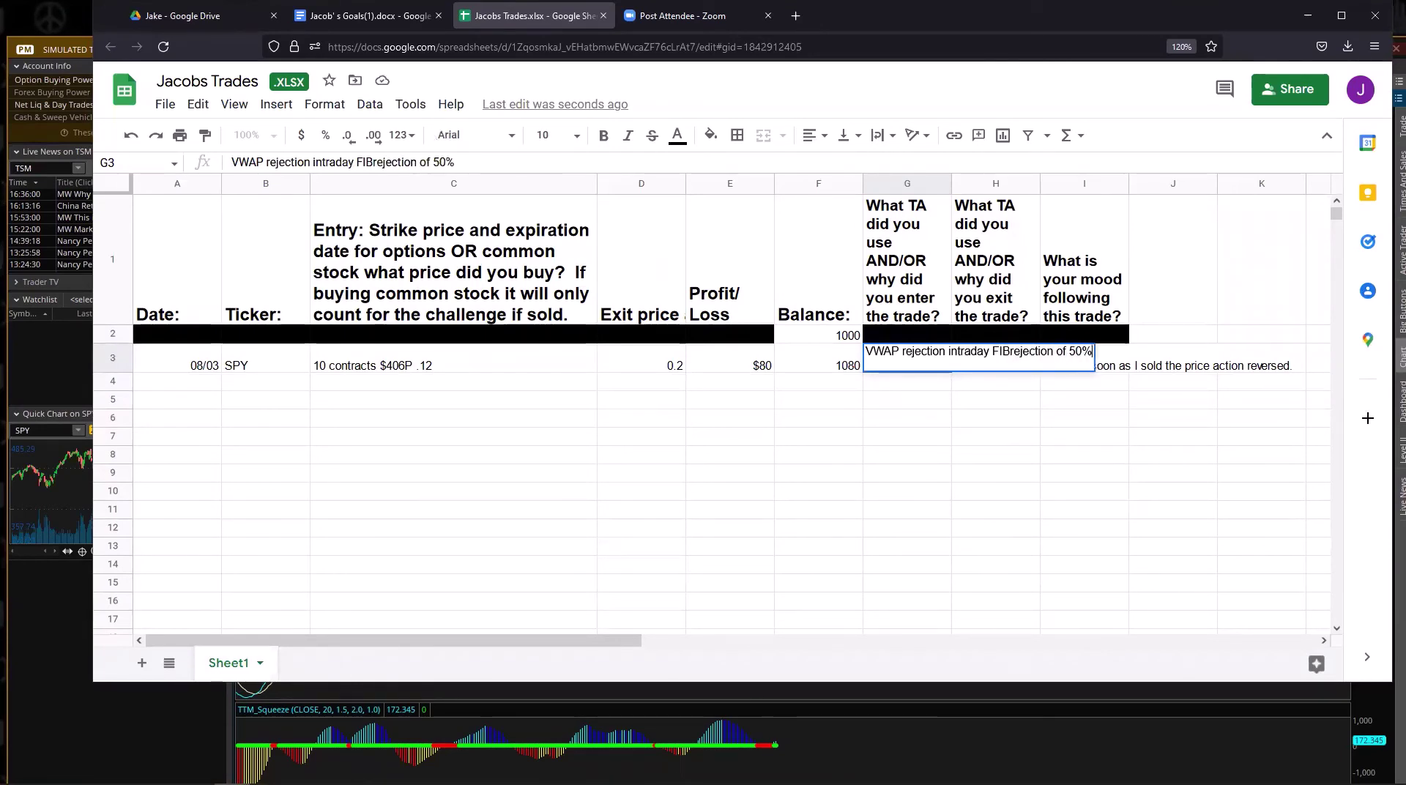
left_click(1010, 352)
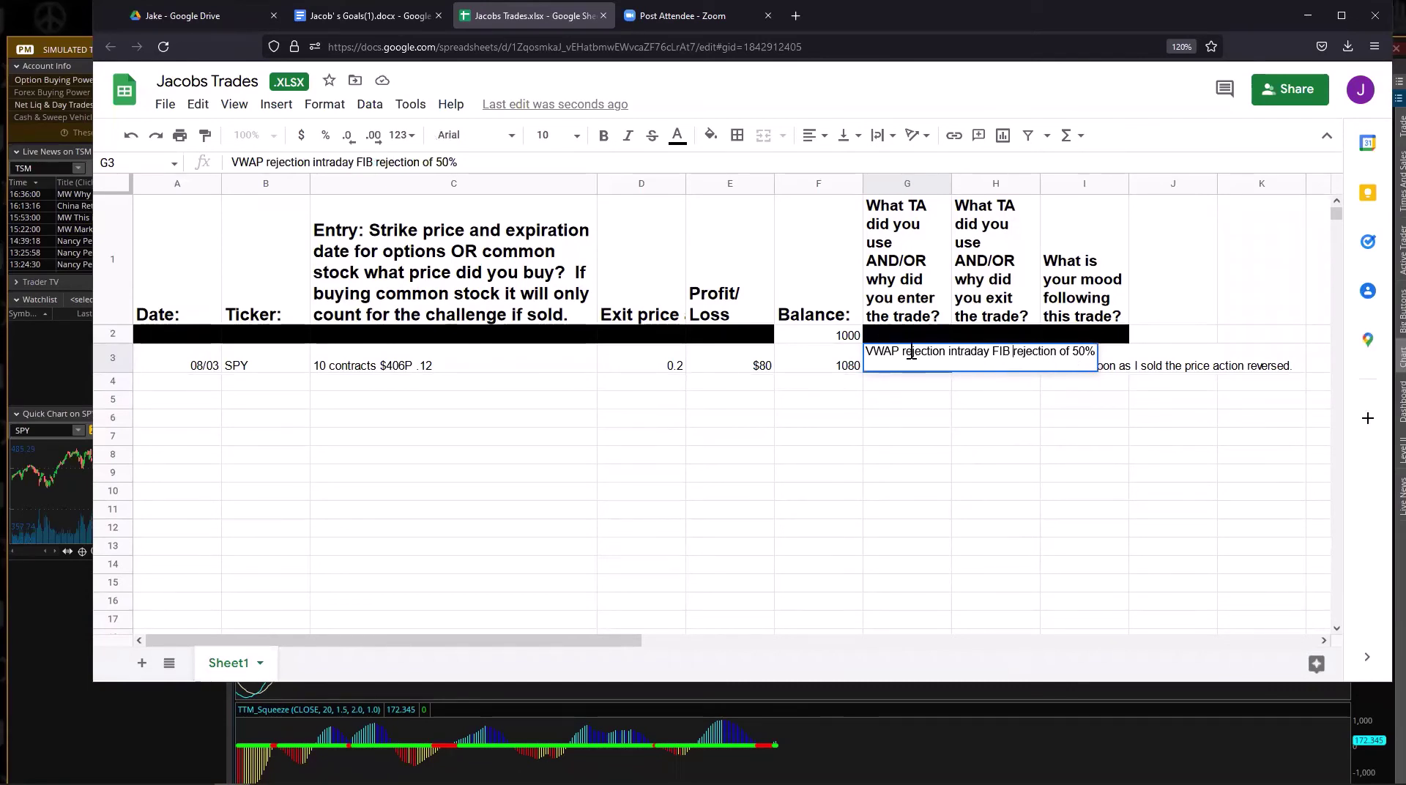
Step: Extend the SPY trade's exit reason in H3 to "Hit PT1 which was low of monday"
left_click(997, 297)
left_click(992, 377)
double_click(993, 376)
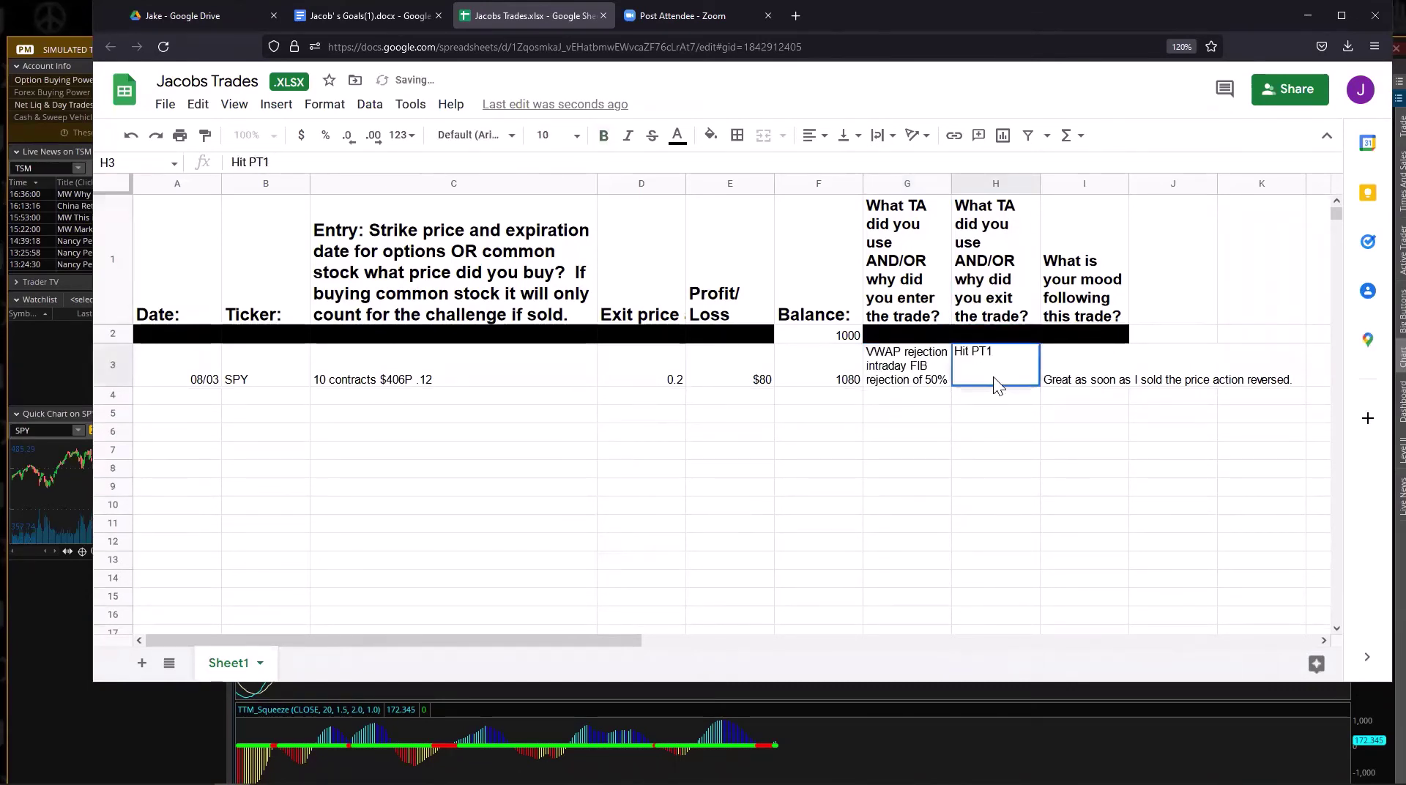
type("whi")
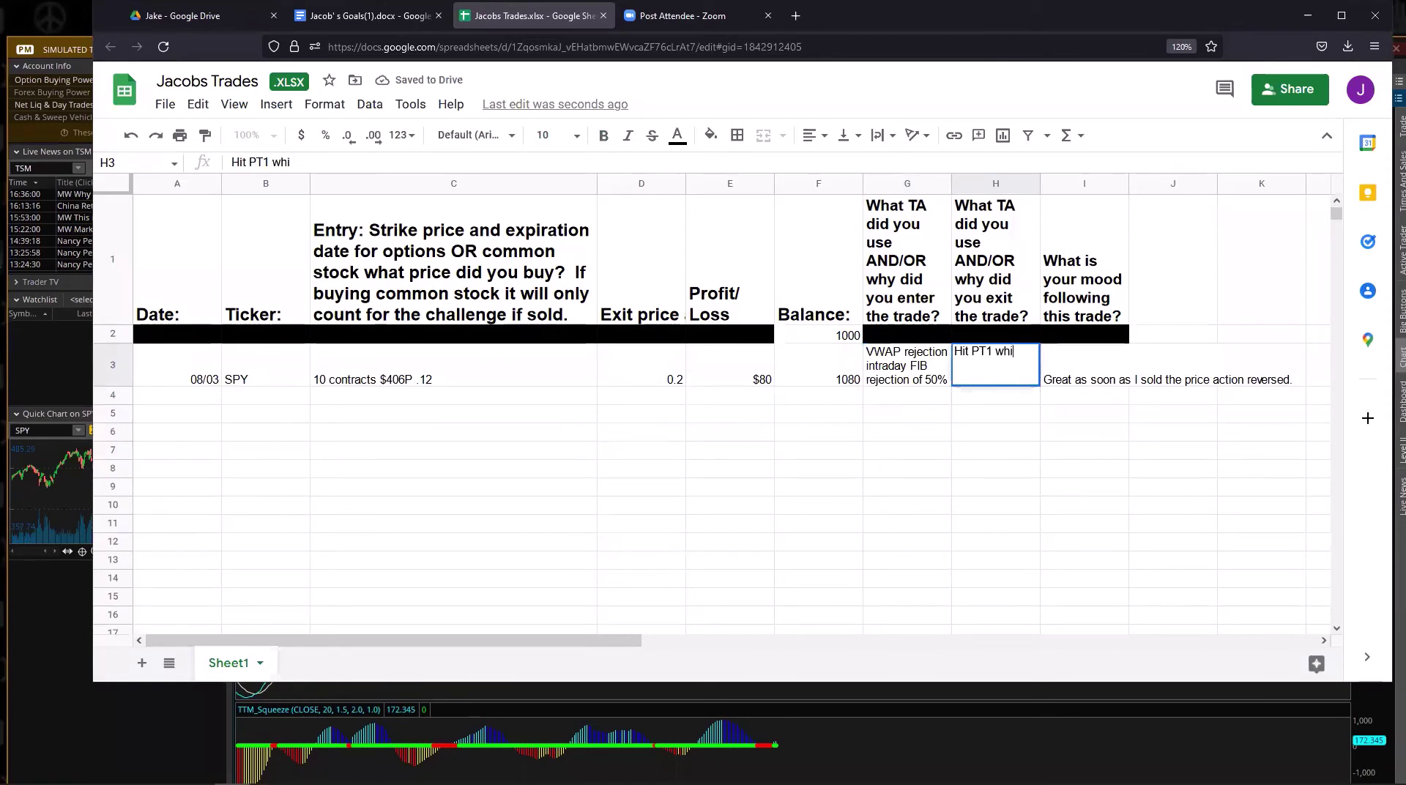
type("ch was low of monday")
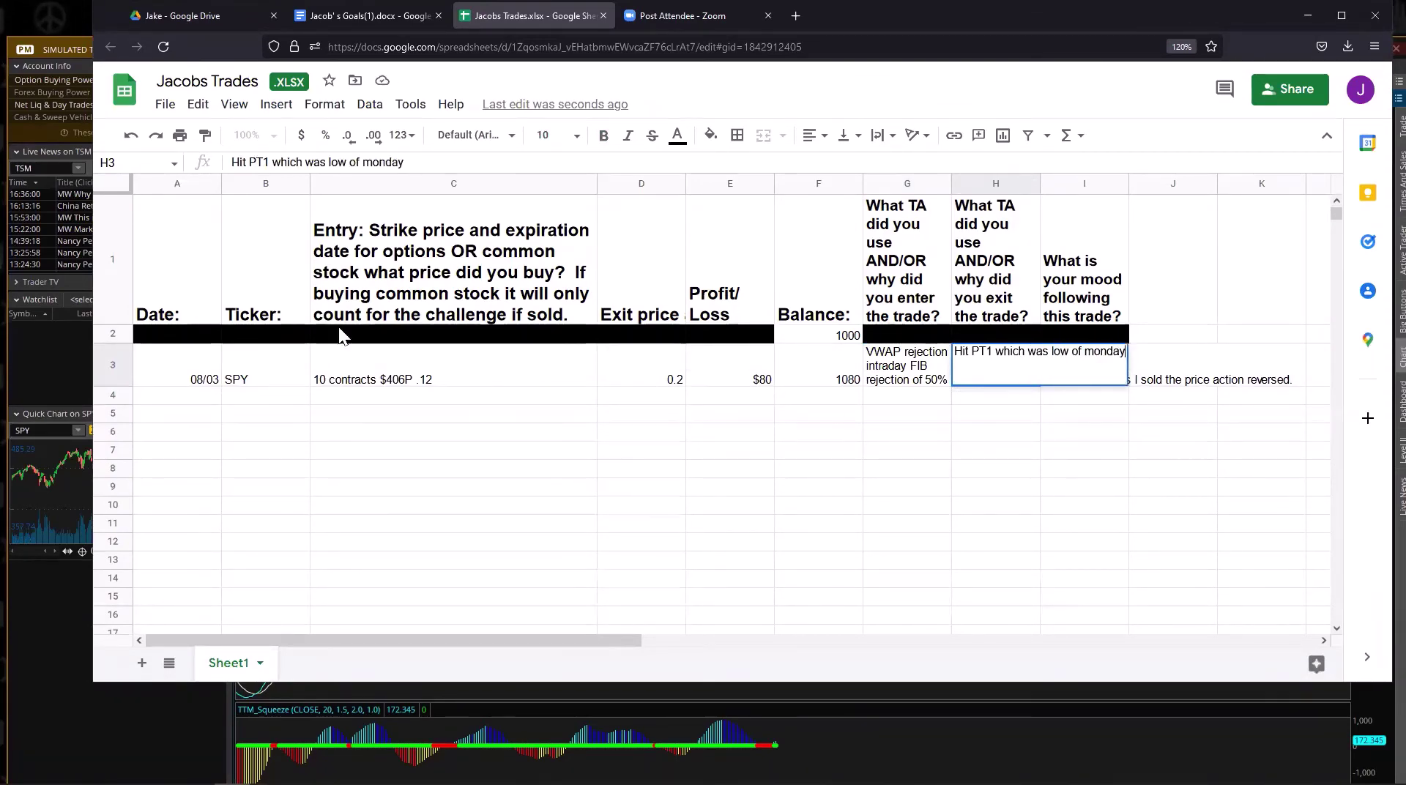
Step: Switch to thinkorswim and set the SPY chart to the 5 D : 5m time frame
left_click(32, 362)
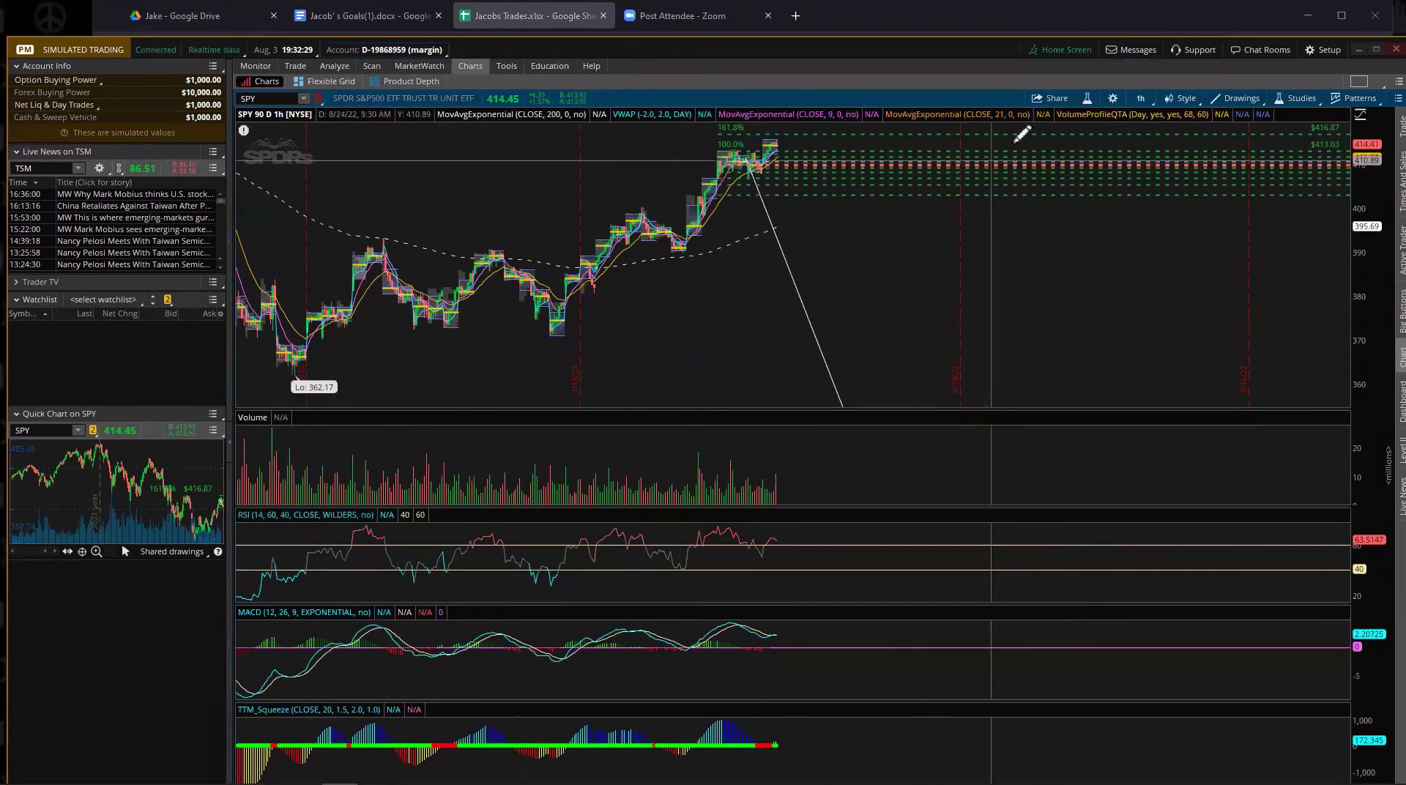
left_click(1132, 103)
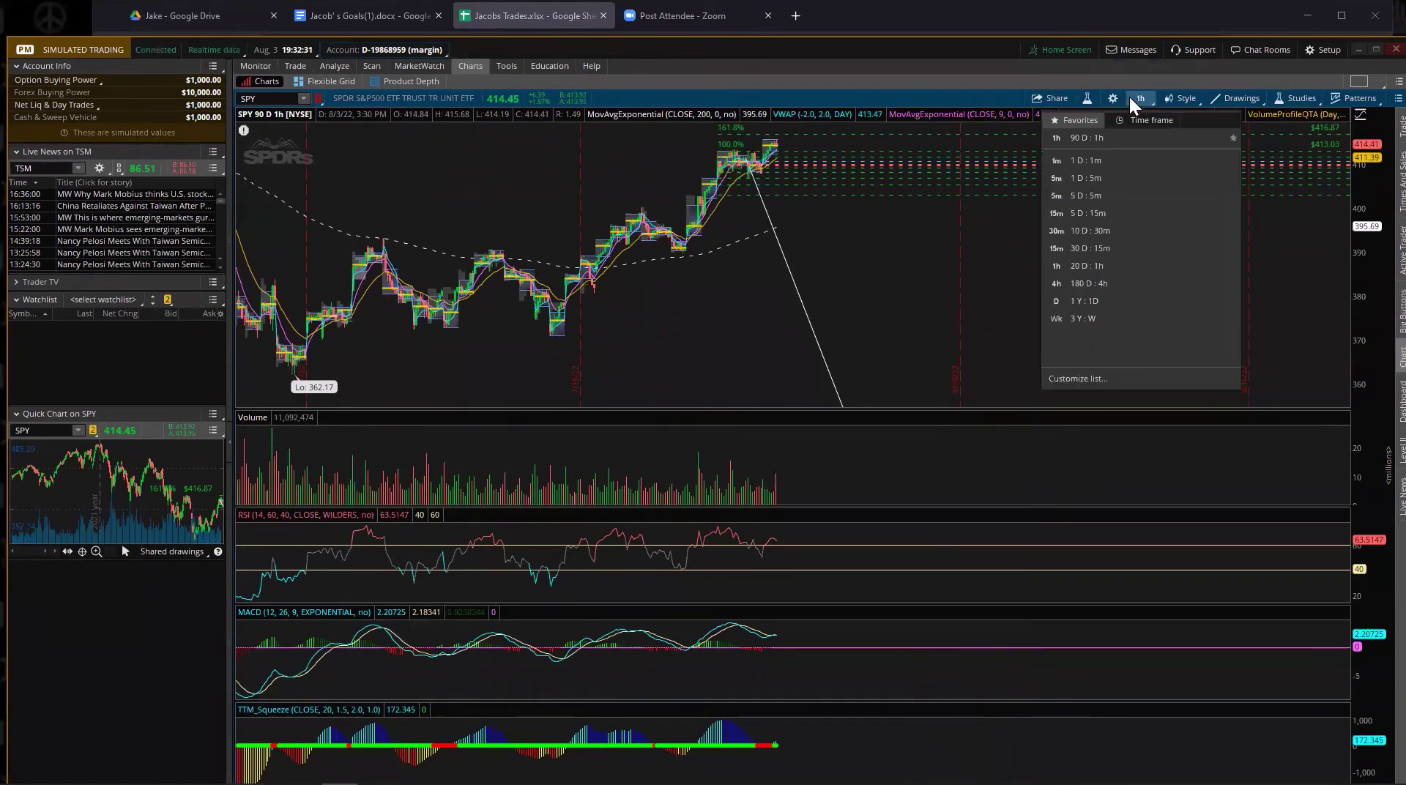
left_click(1080, 182)
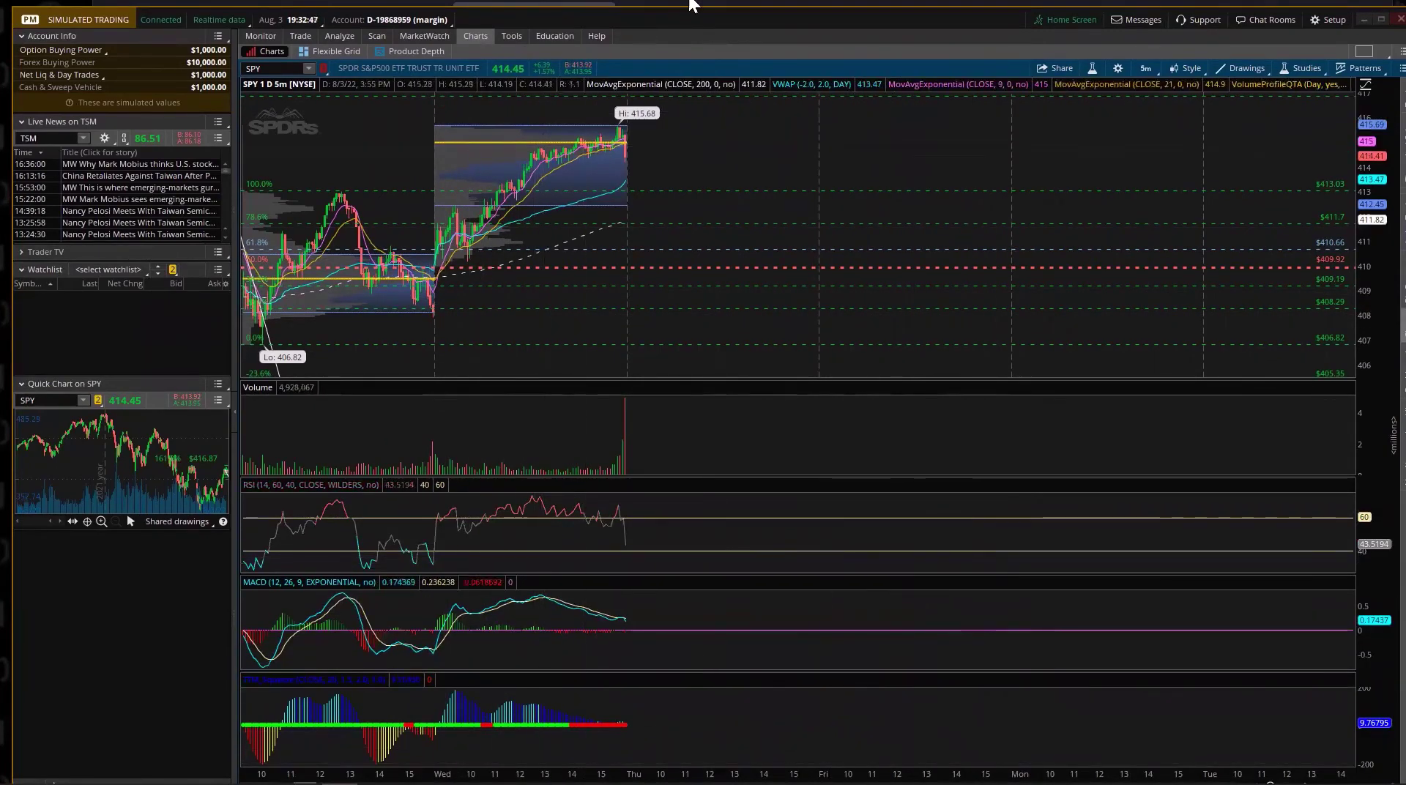
left_click_drag(696, 14, 692, 3)
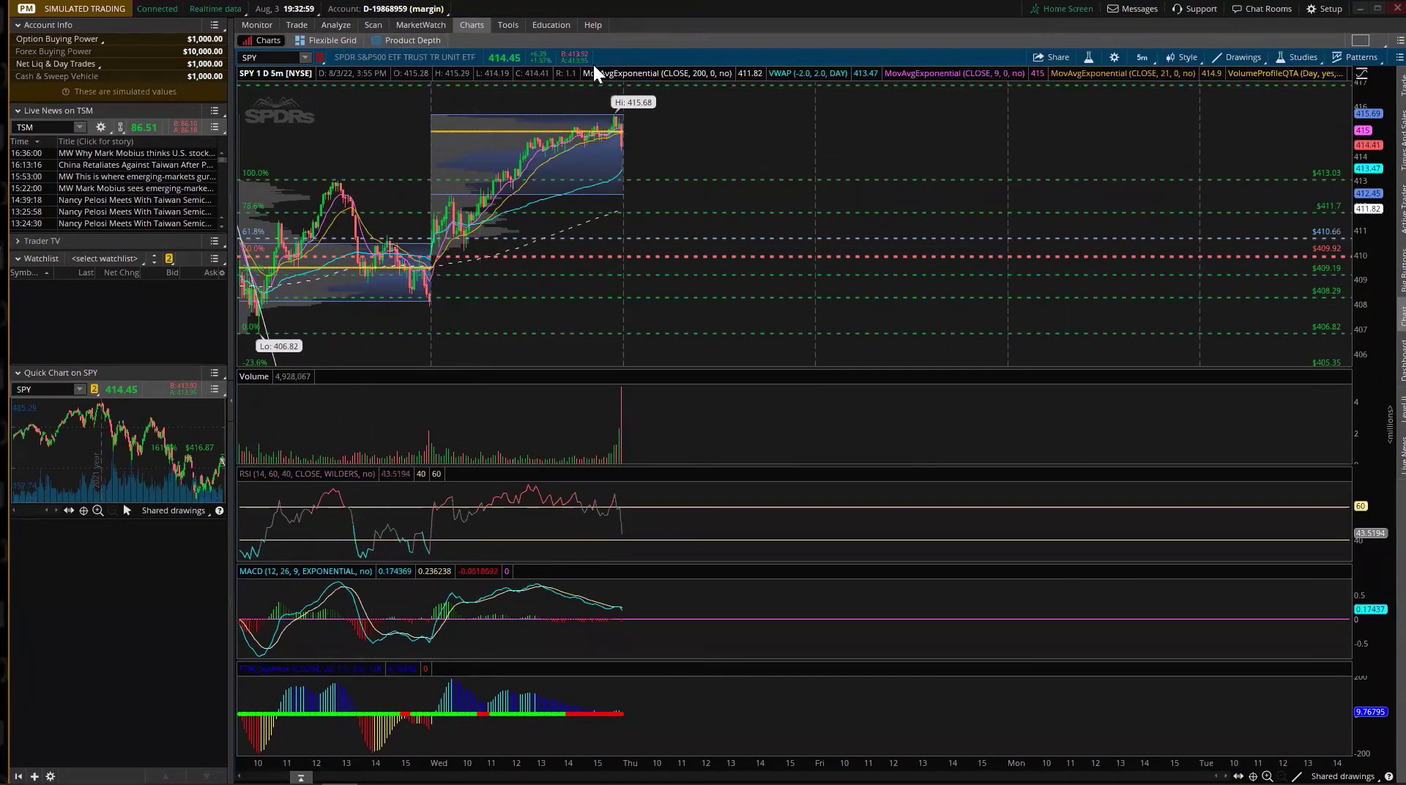
left_click(1147, 56)
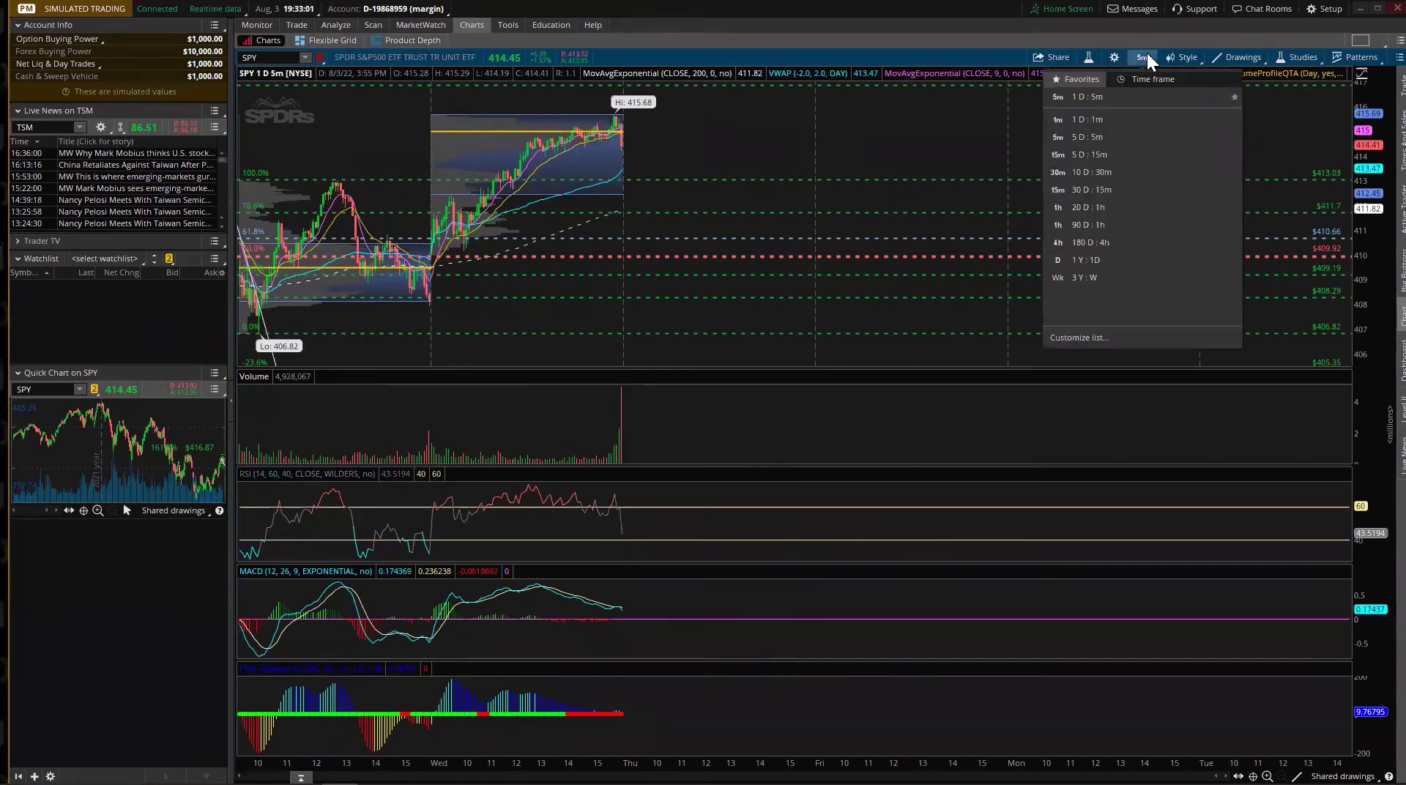
left_click(1099, 139)
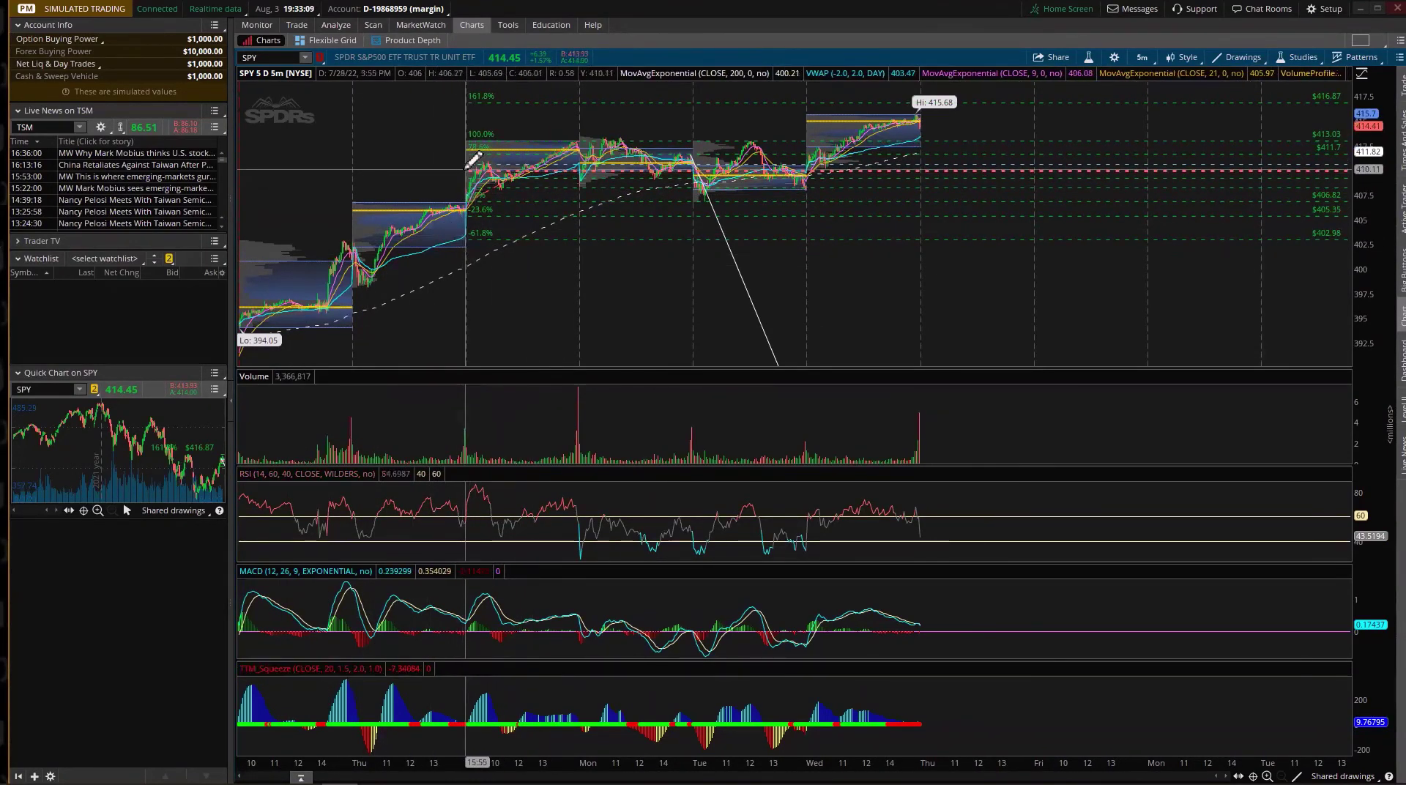
Step: Examine Tuesday's 5-minute SPY candles between the open and the day's low against VWAP and the Fibonacci levels
left_click_drag(468, 166, 934, 189)
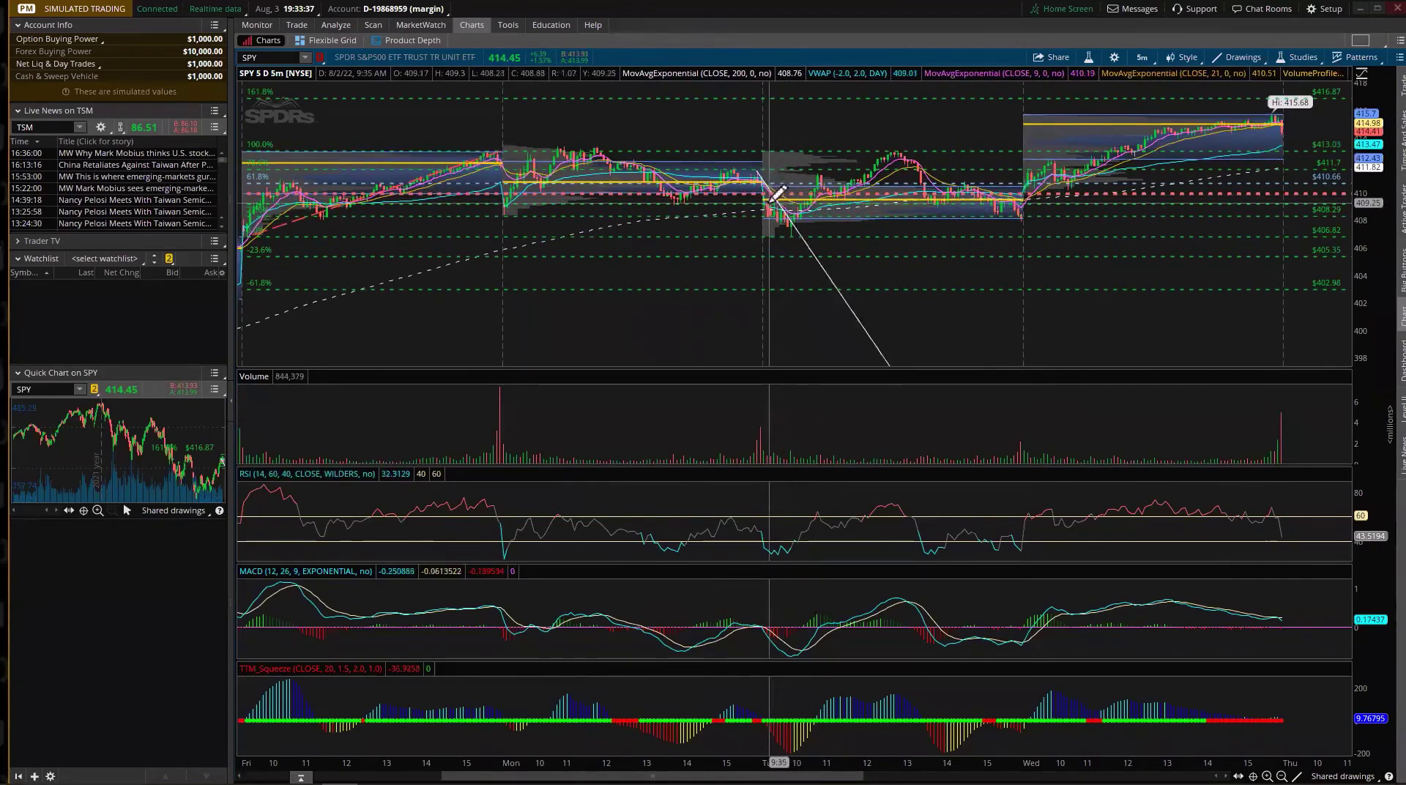
left_click_drag(758, 157, 1049, 206)
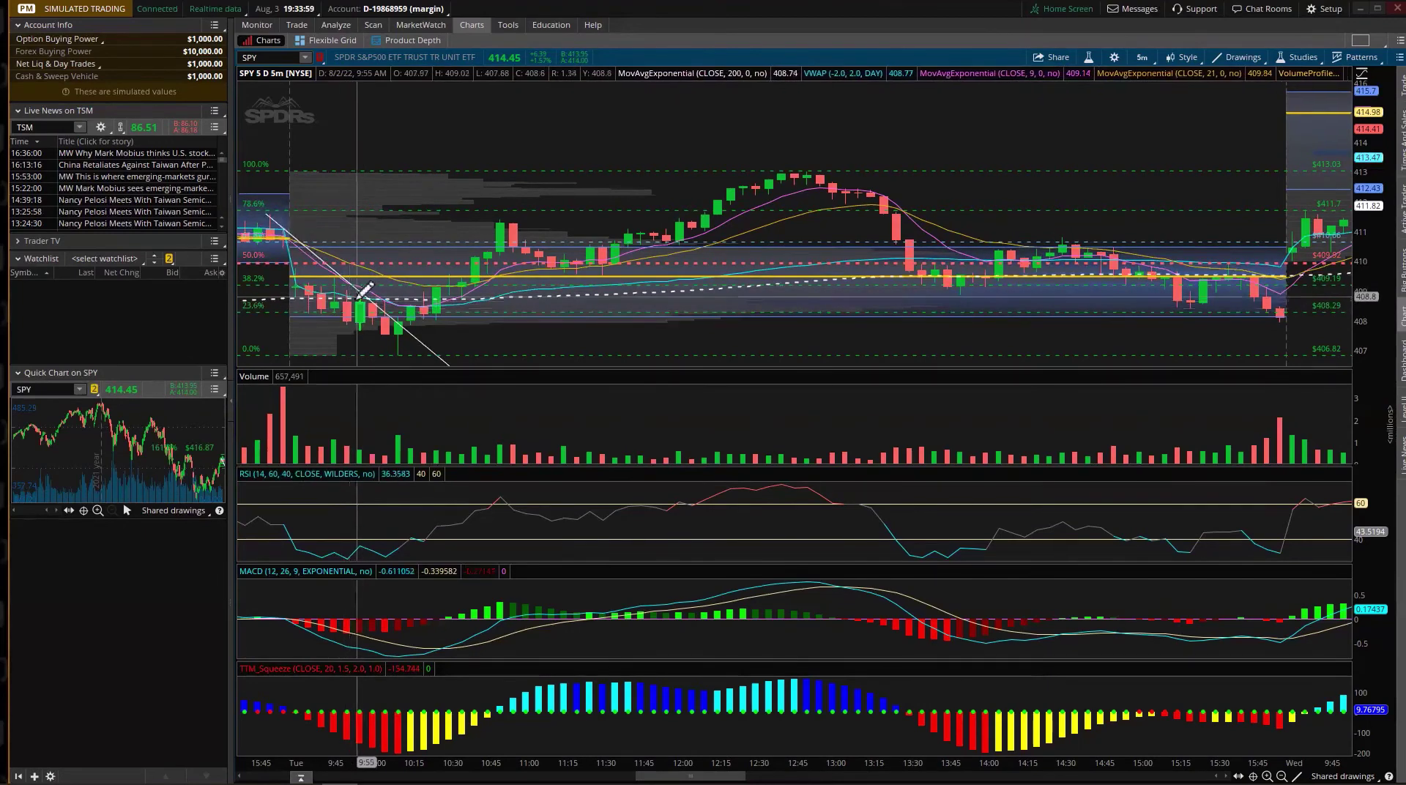
mouse_move(354, 300)
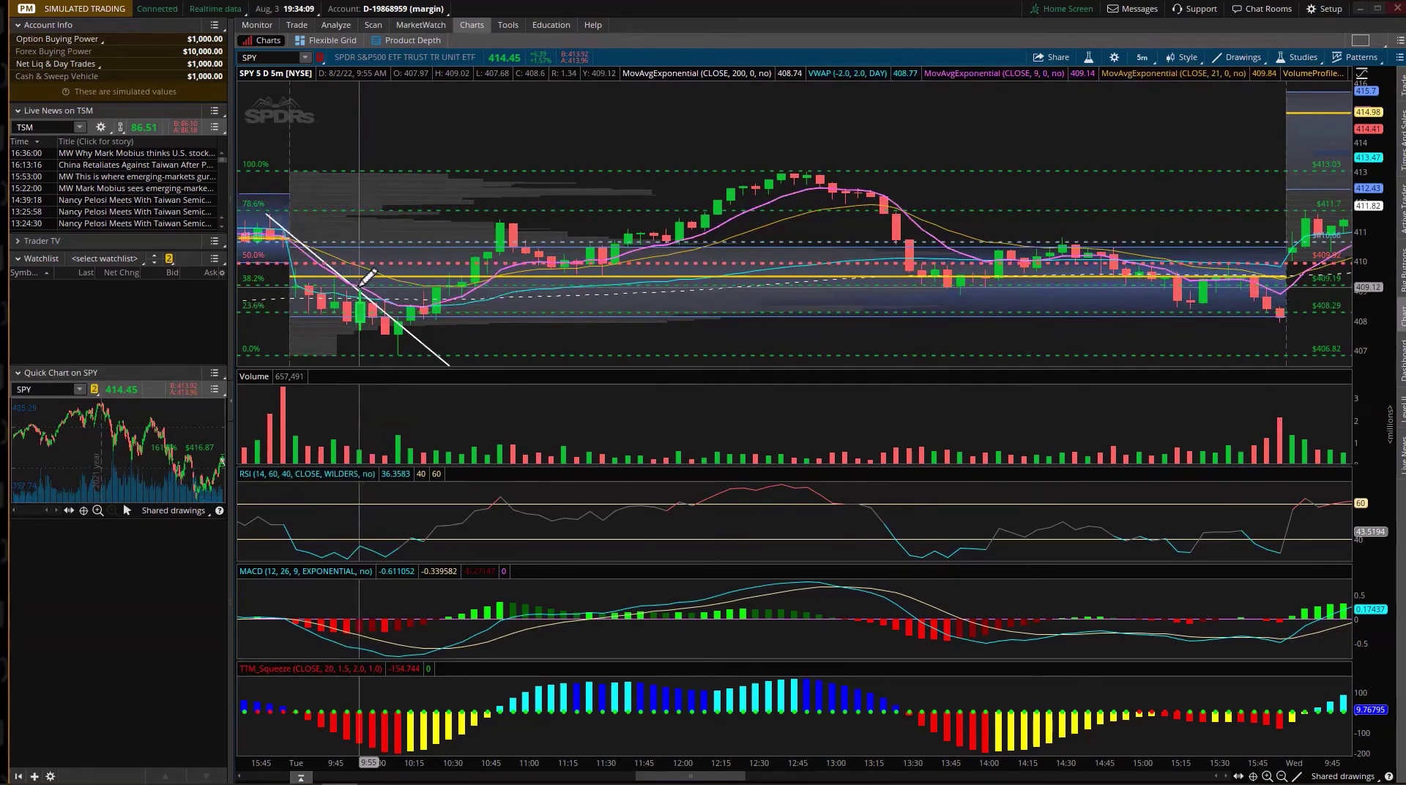
mouse_move(369, 273)
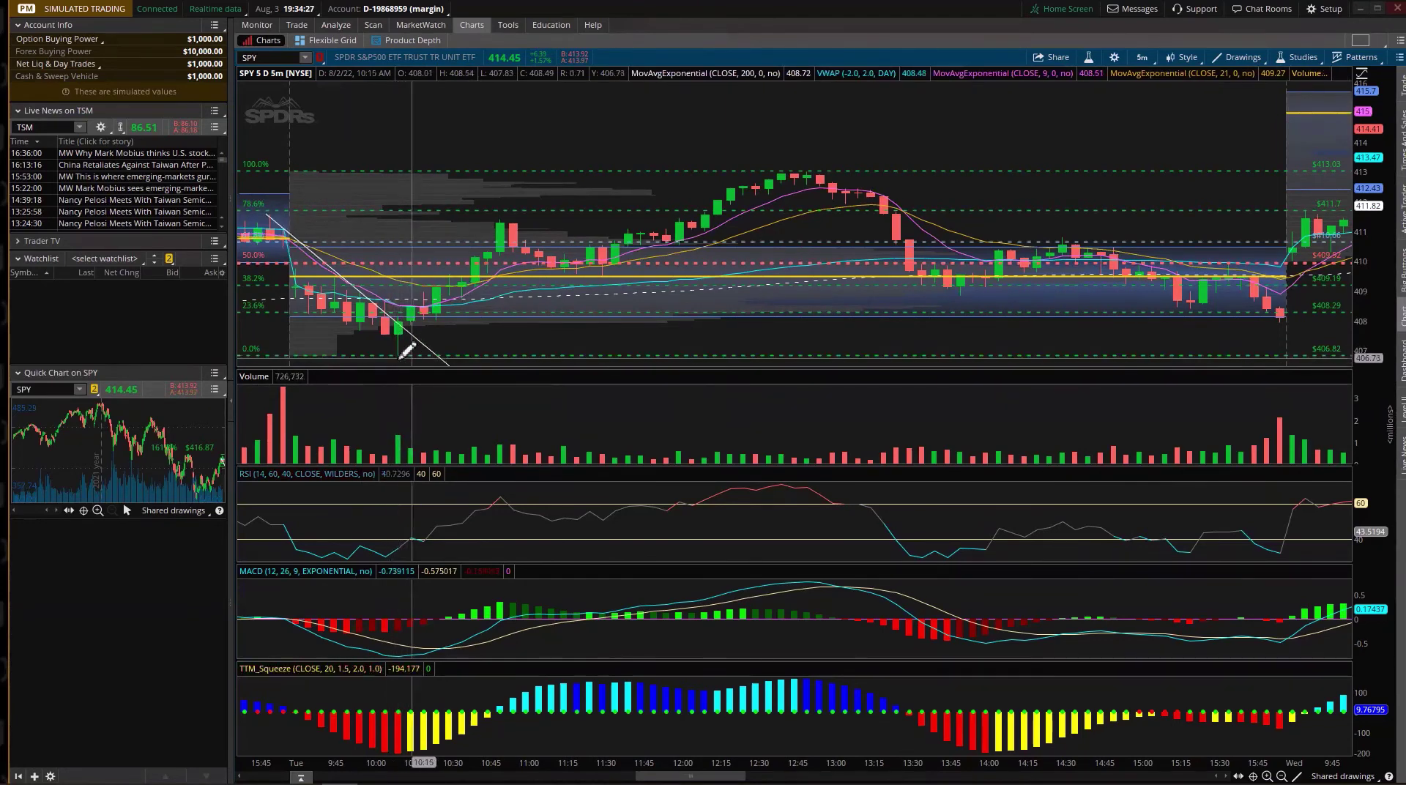
mouse_move(399, 346)
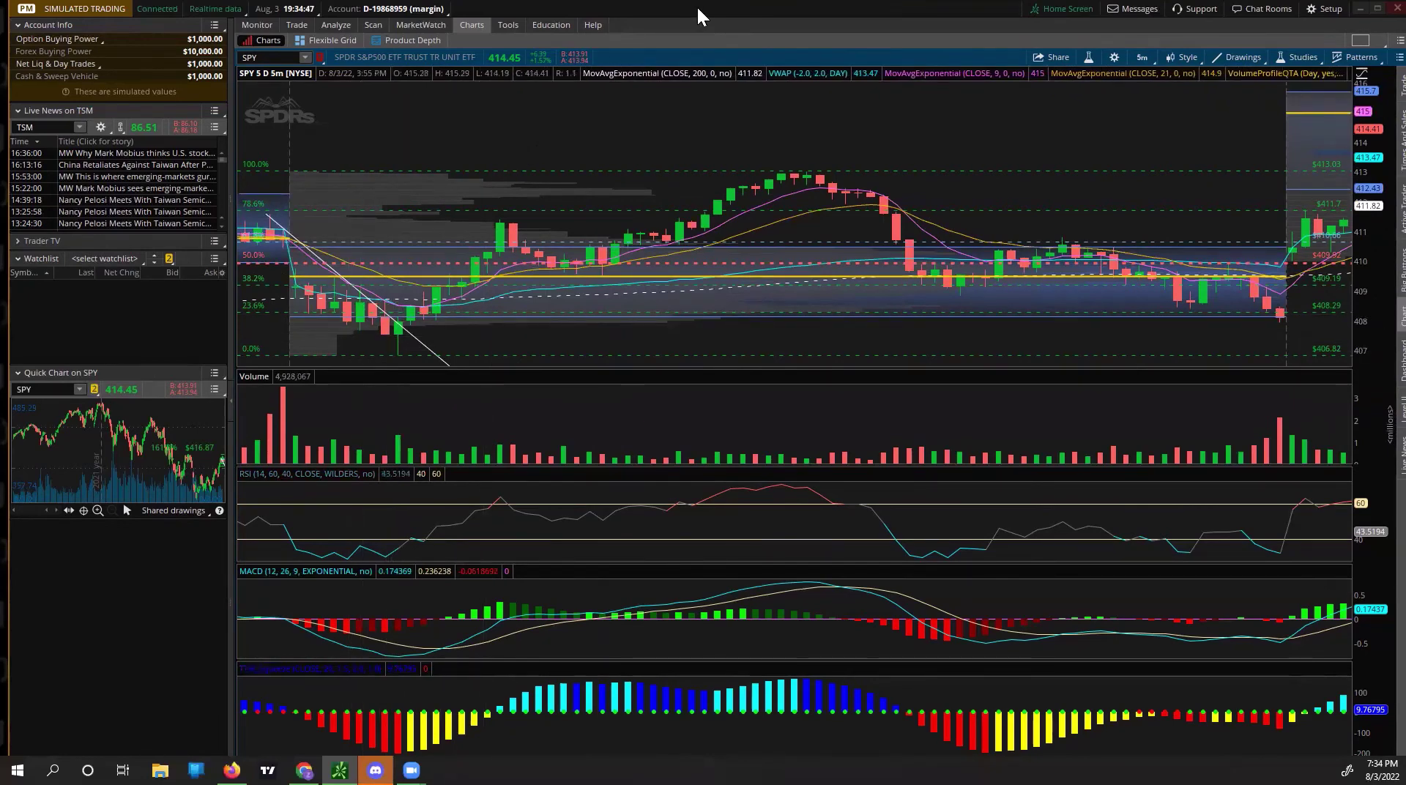
Step: Switch back to the trade journal and append "However, I entered before candle closed under TA used which was VWAP." to the mood note in I3
left_click_drag(695, 7, 693, 46)
left_click(527, 16)
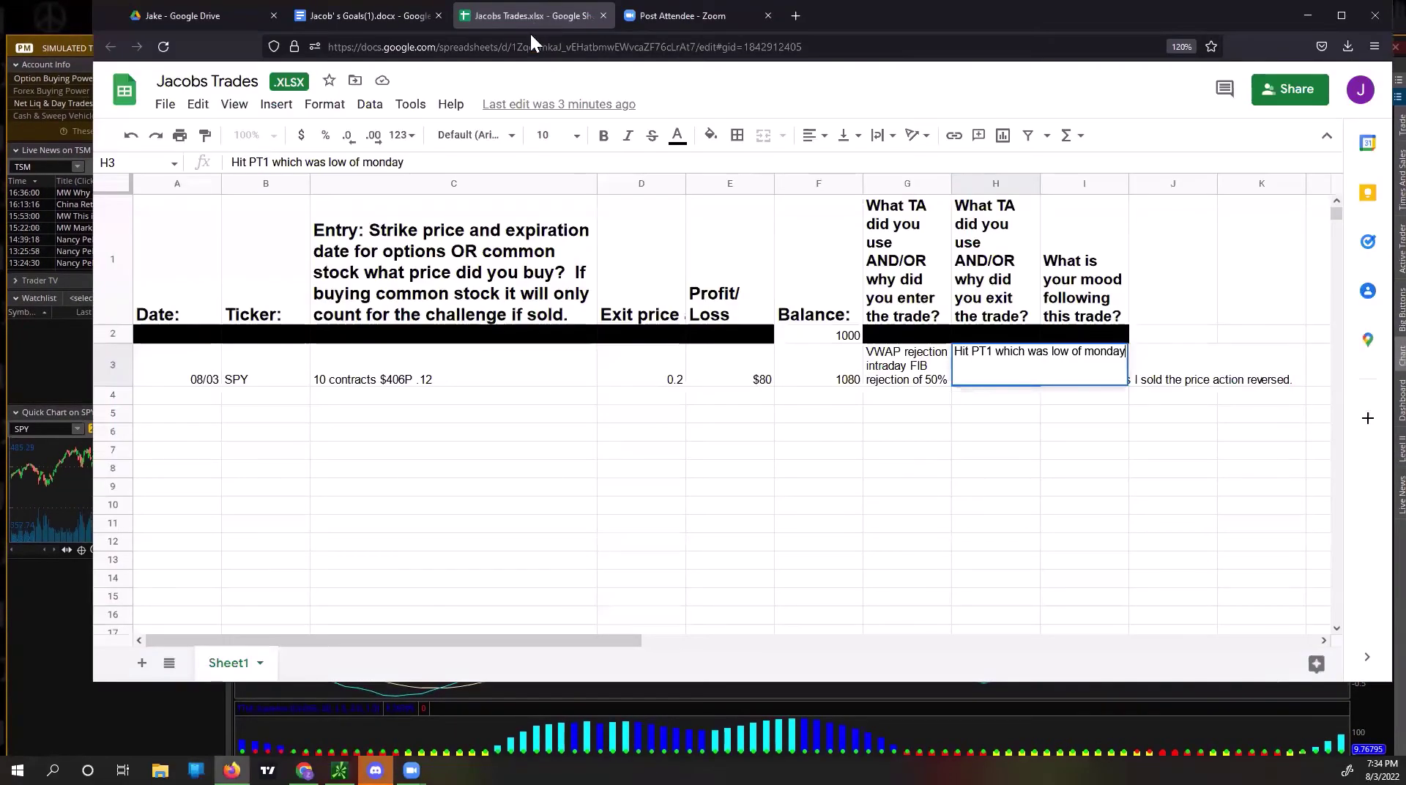
left_click(999, 413)
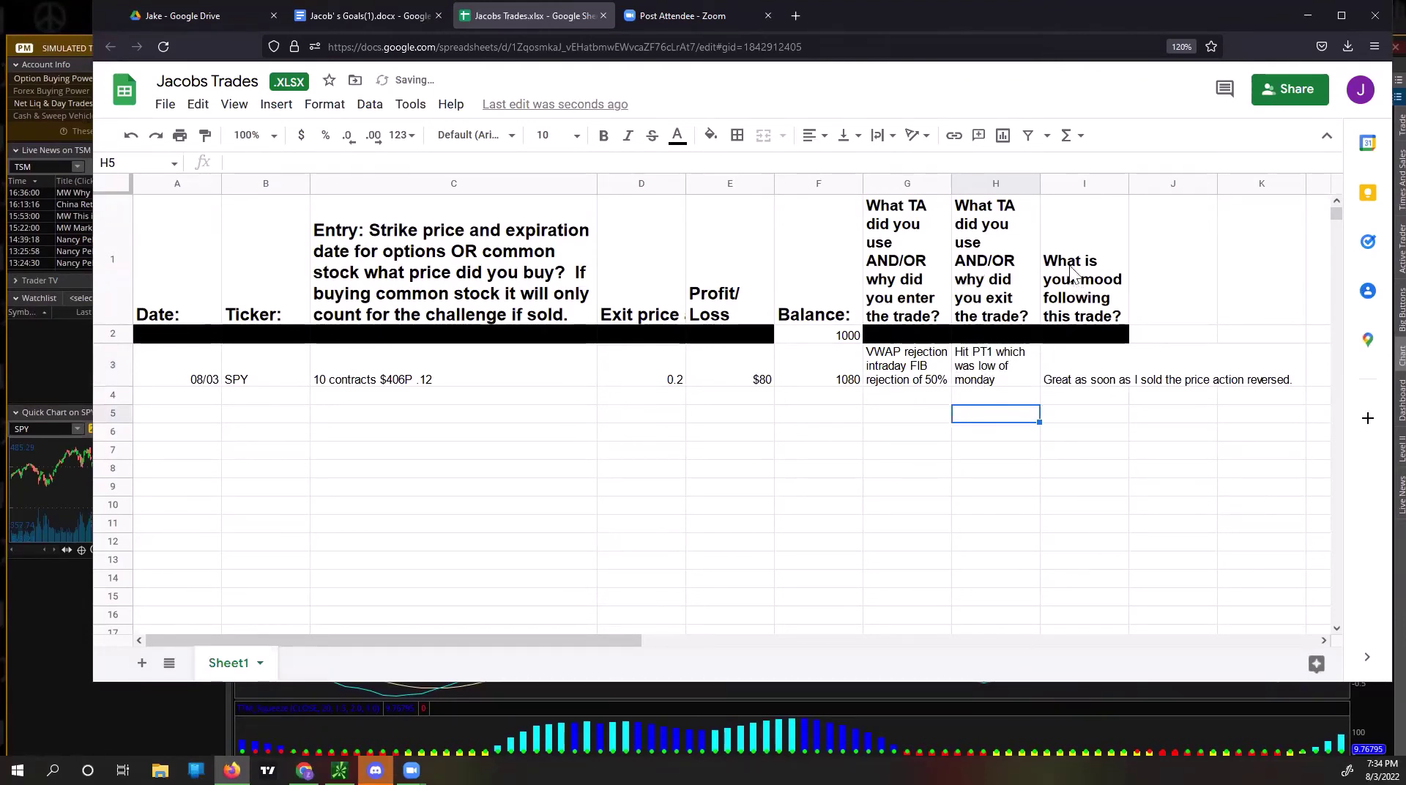
left_click(1064, 366)
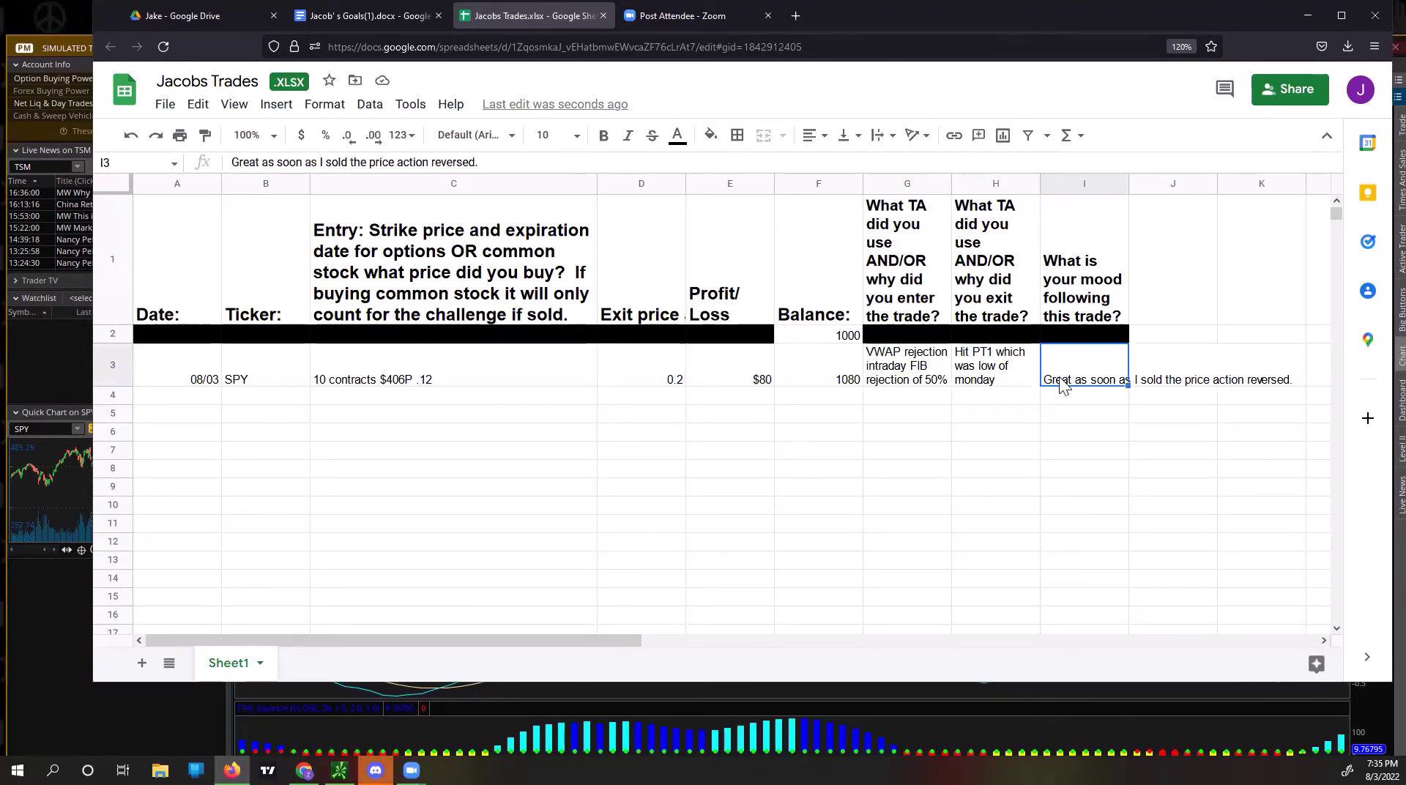
double_click(1118, 369)
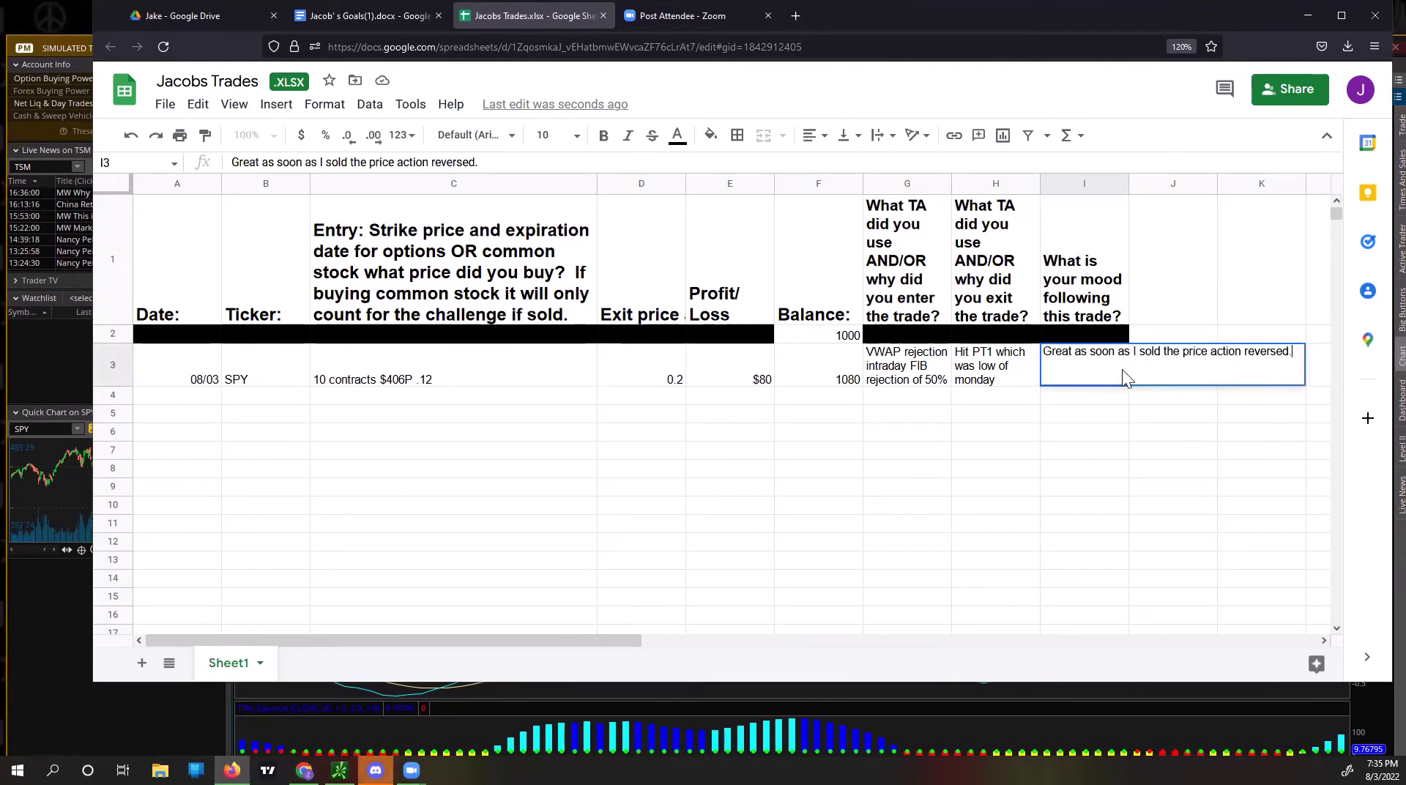
type("However, I entered before candle closed under")
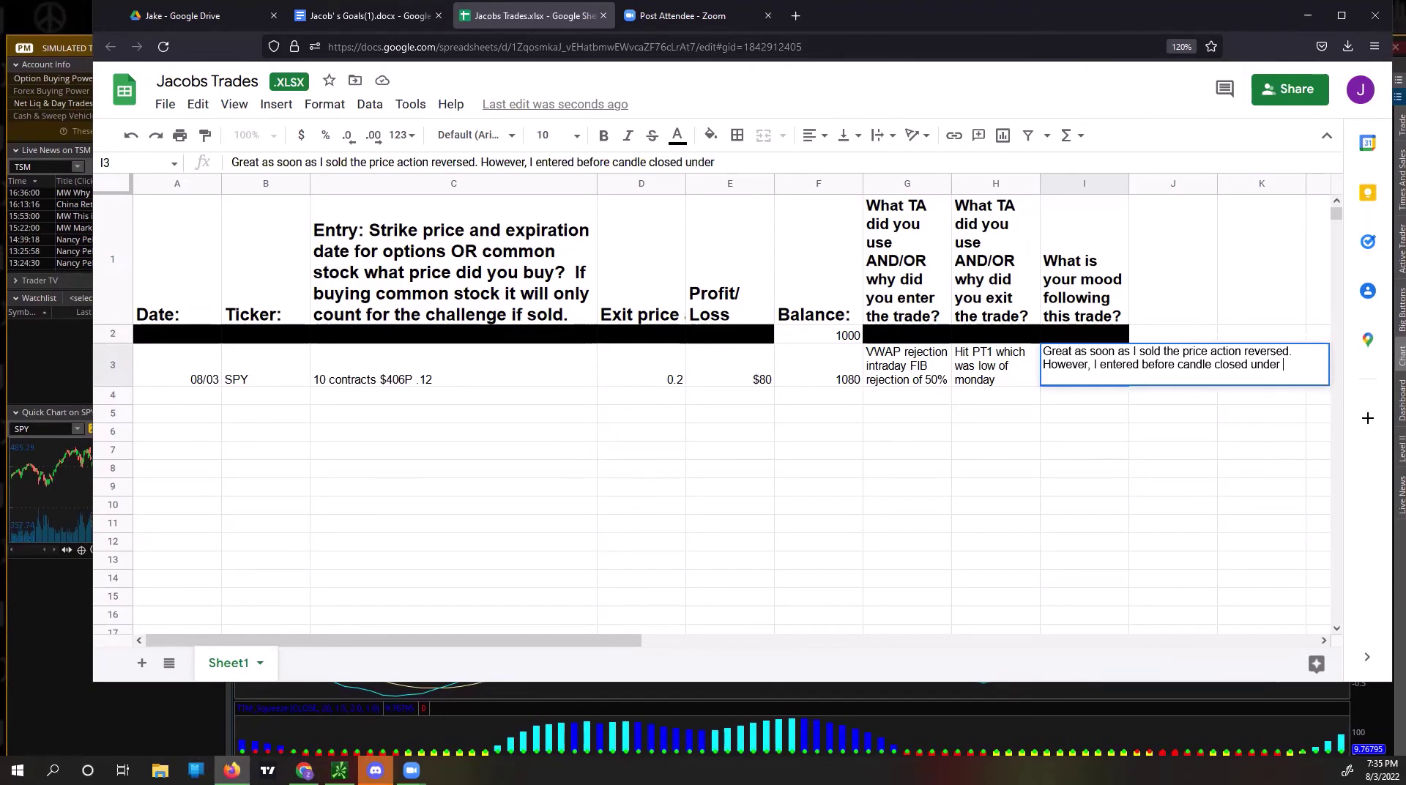
type("TA used which was VWAP.")
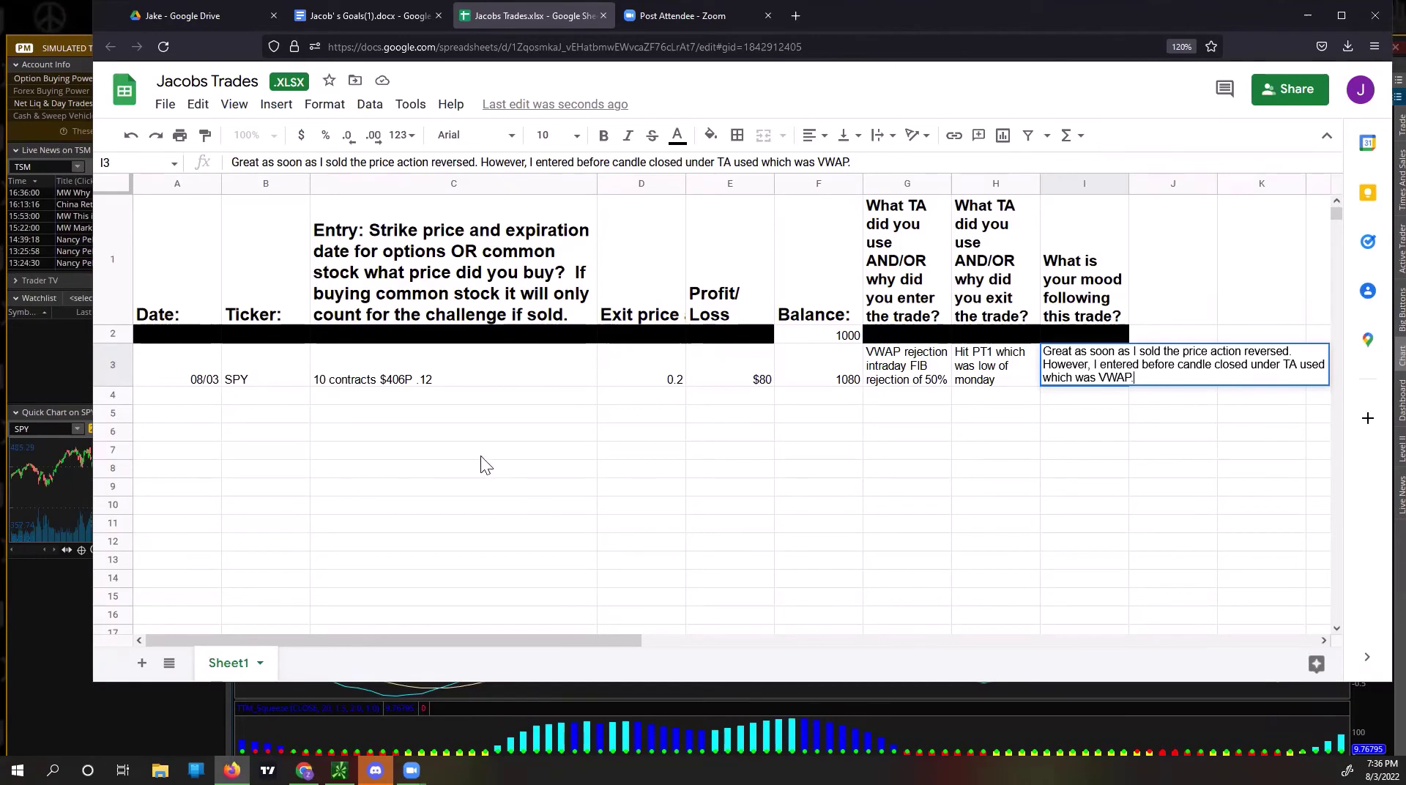
left_click(461, 403)
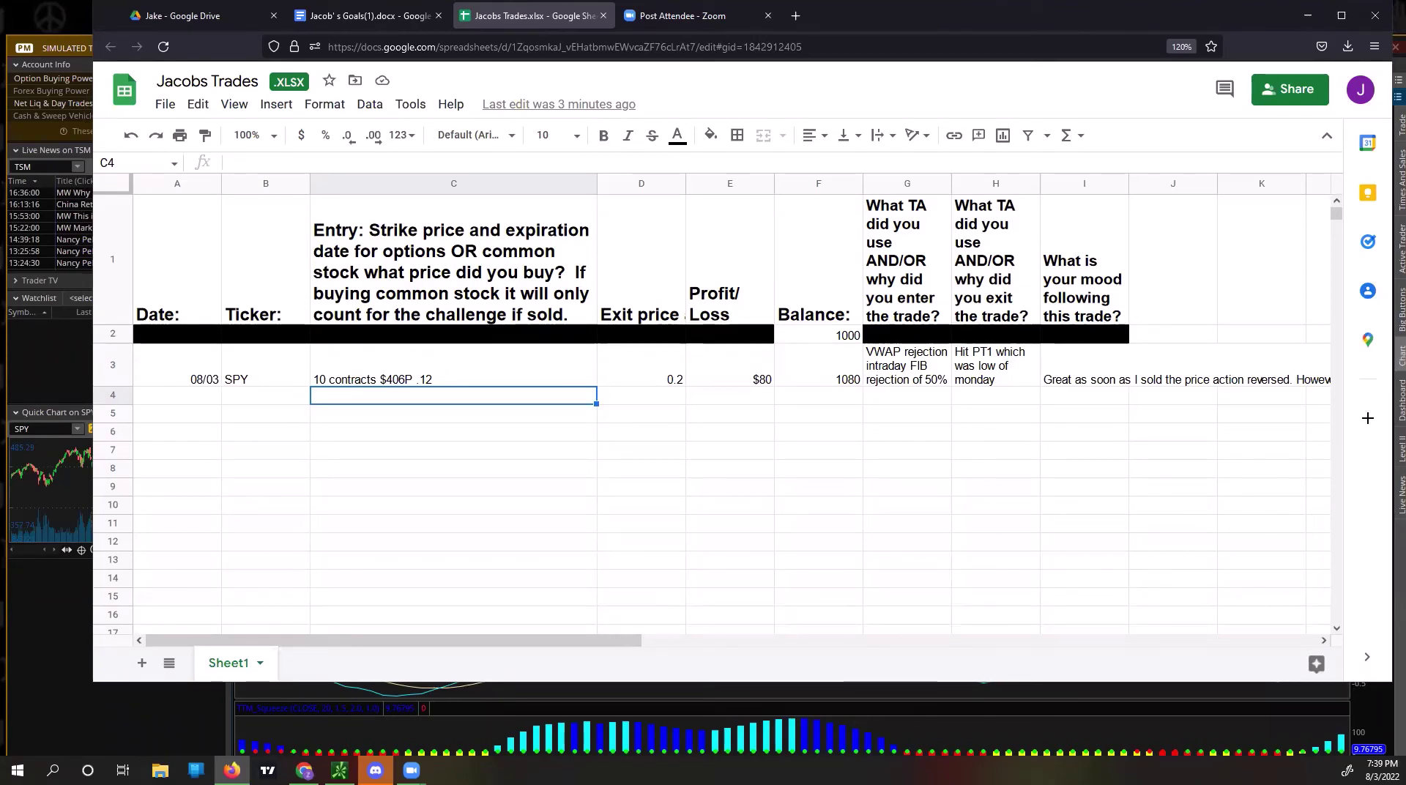
Step: Switch to thinkorswim, then shrink and reposition its window so that all of it fits on the screen
left_click(20, 593)
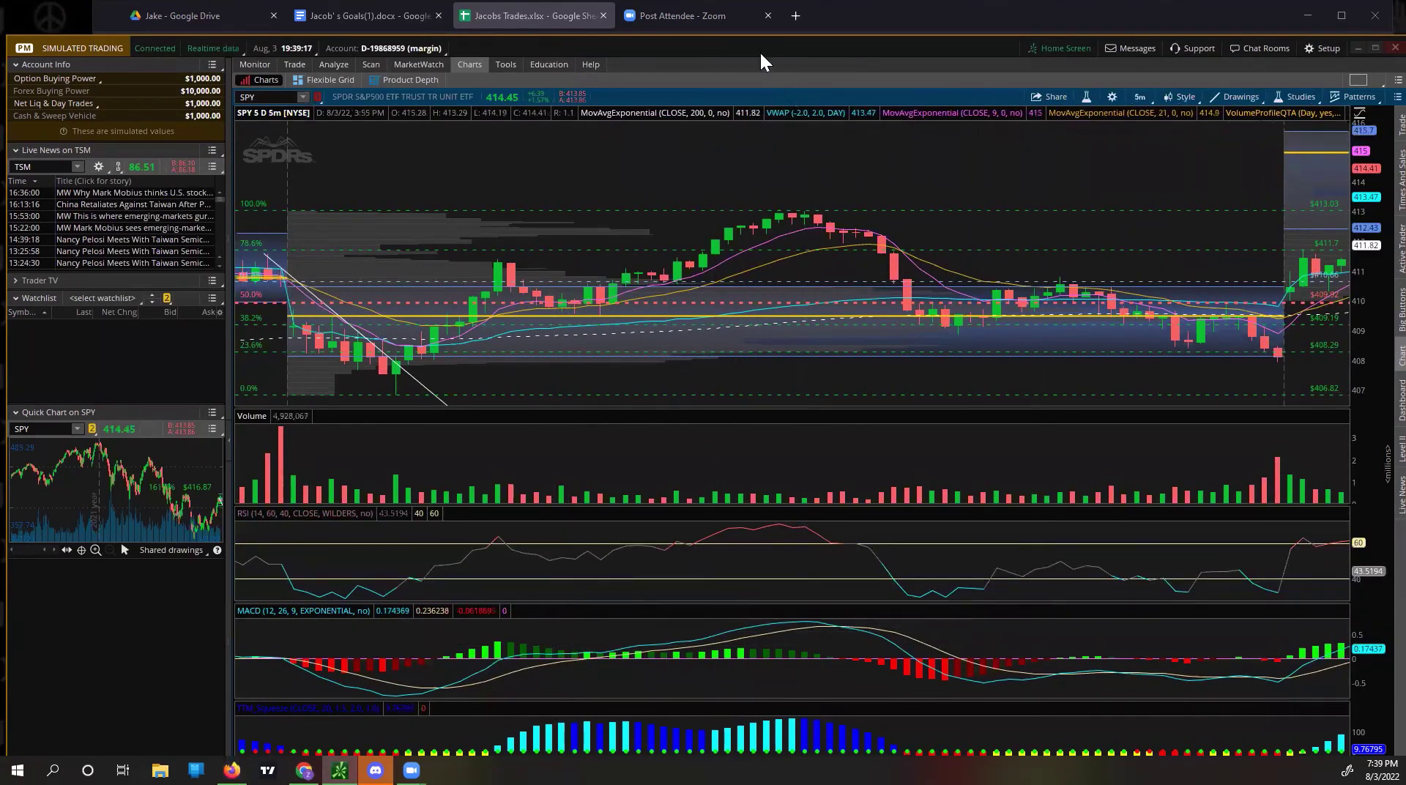
left_click_drag(757, 55, 762, 16)
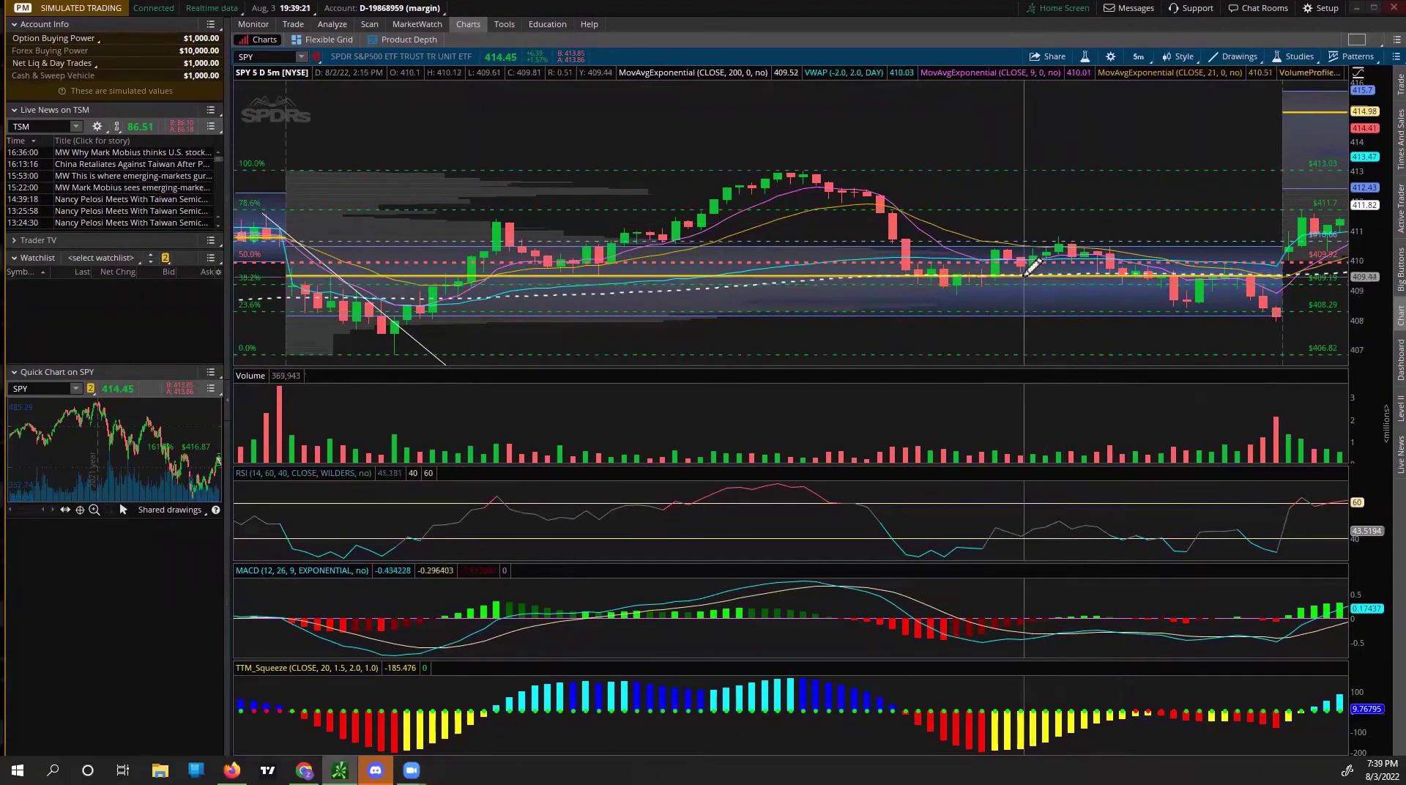
left_click(1372, 8)
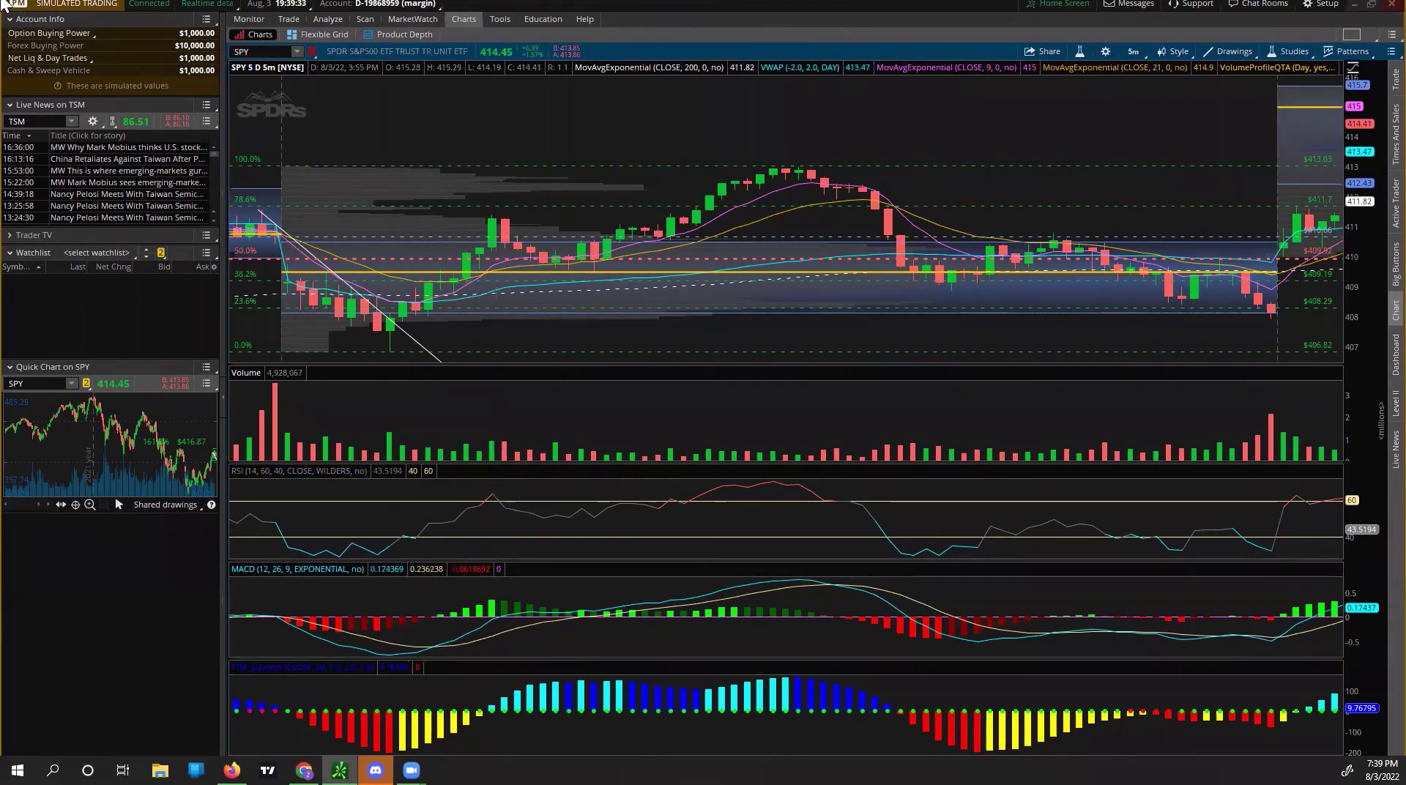
left_click(1371, 4)
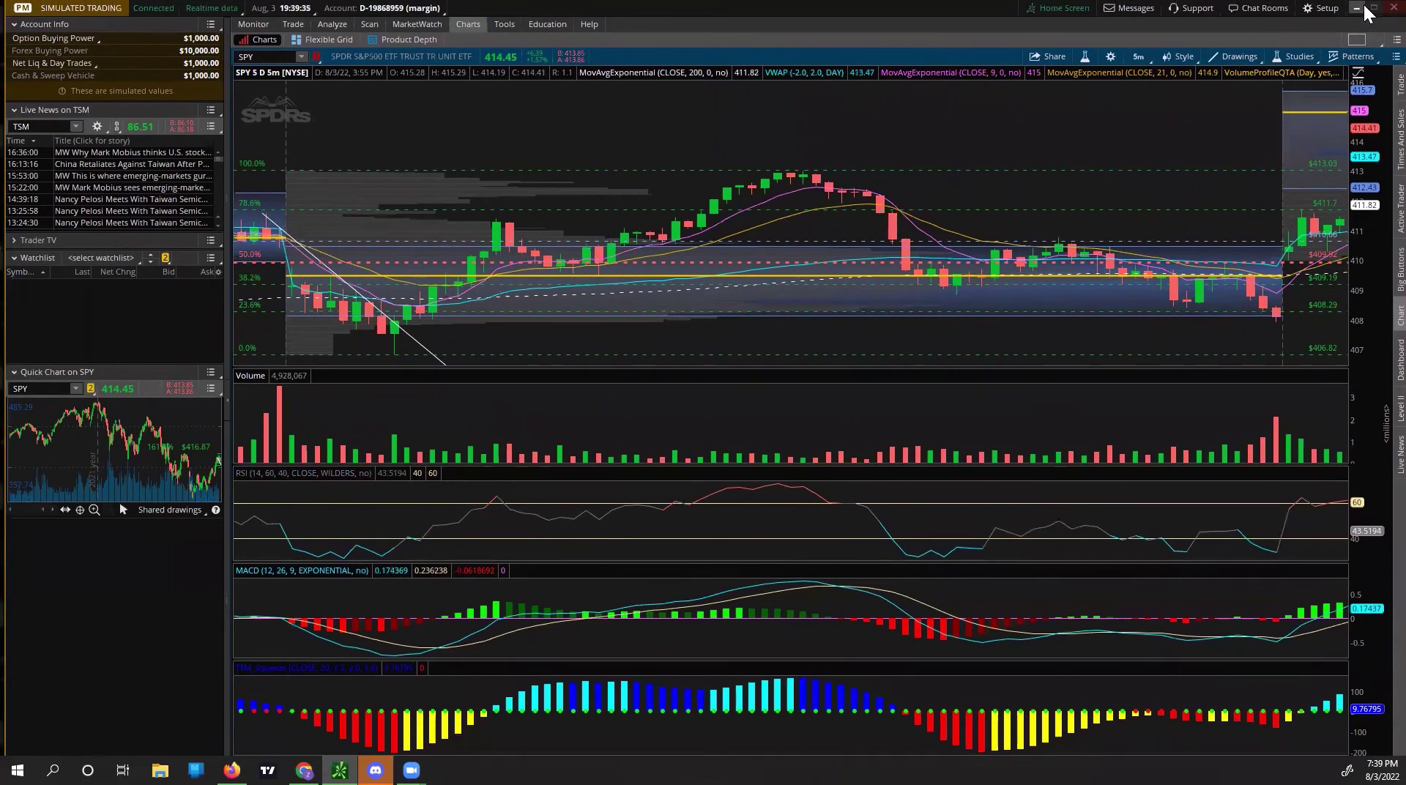
left_click_drag(837, 11, 800, 10)
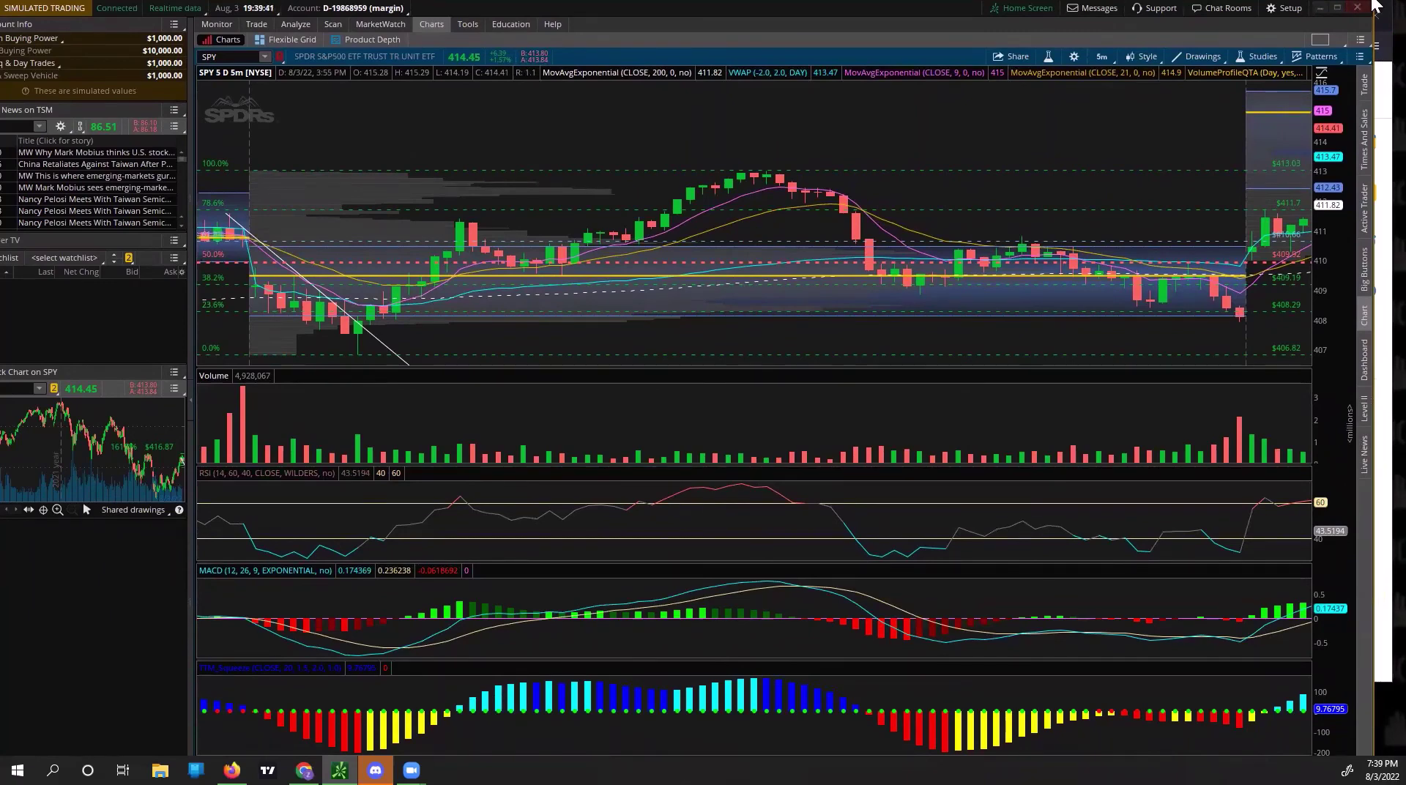
left_click_drag(1364, 7, 1253, 75)
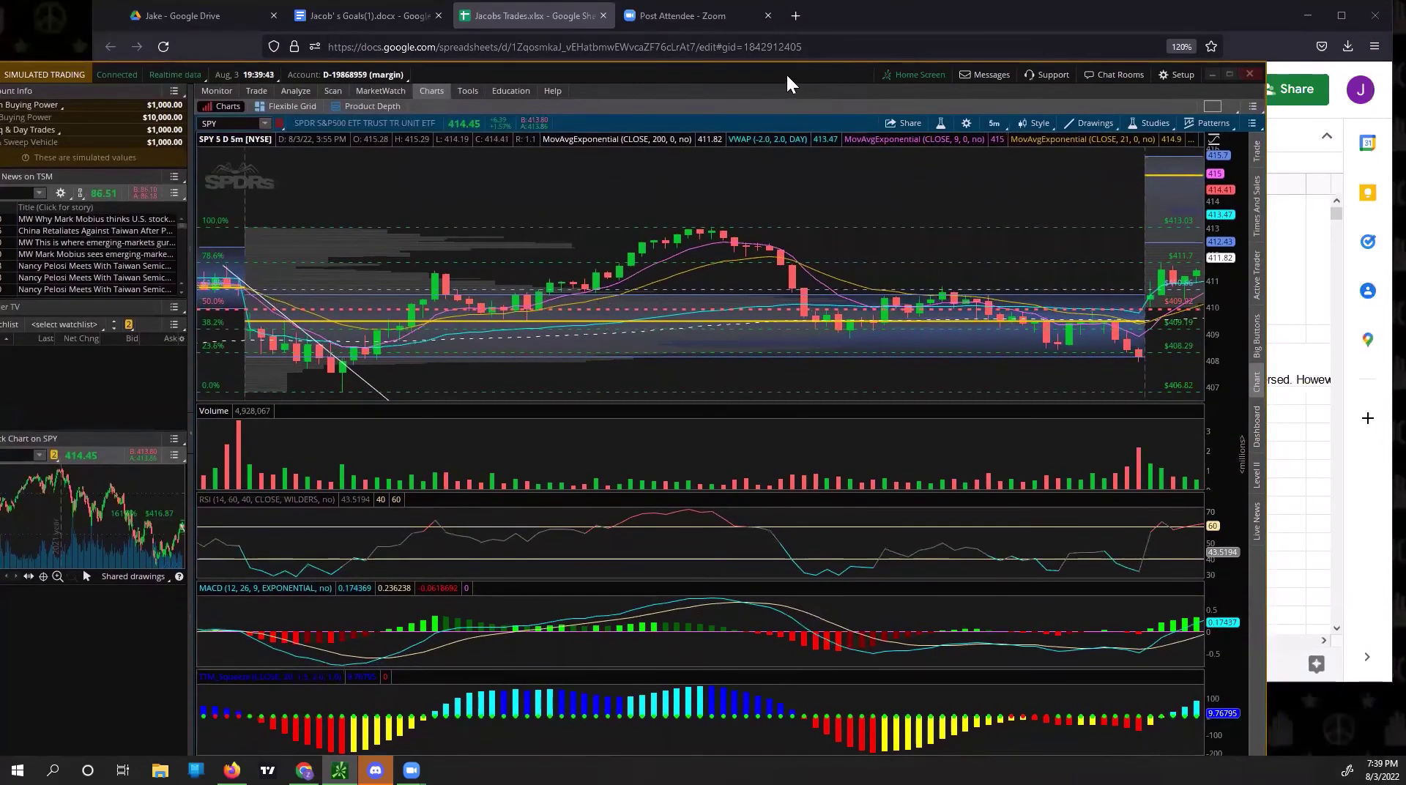
left_click_drag(787, 74, 881, 20)
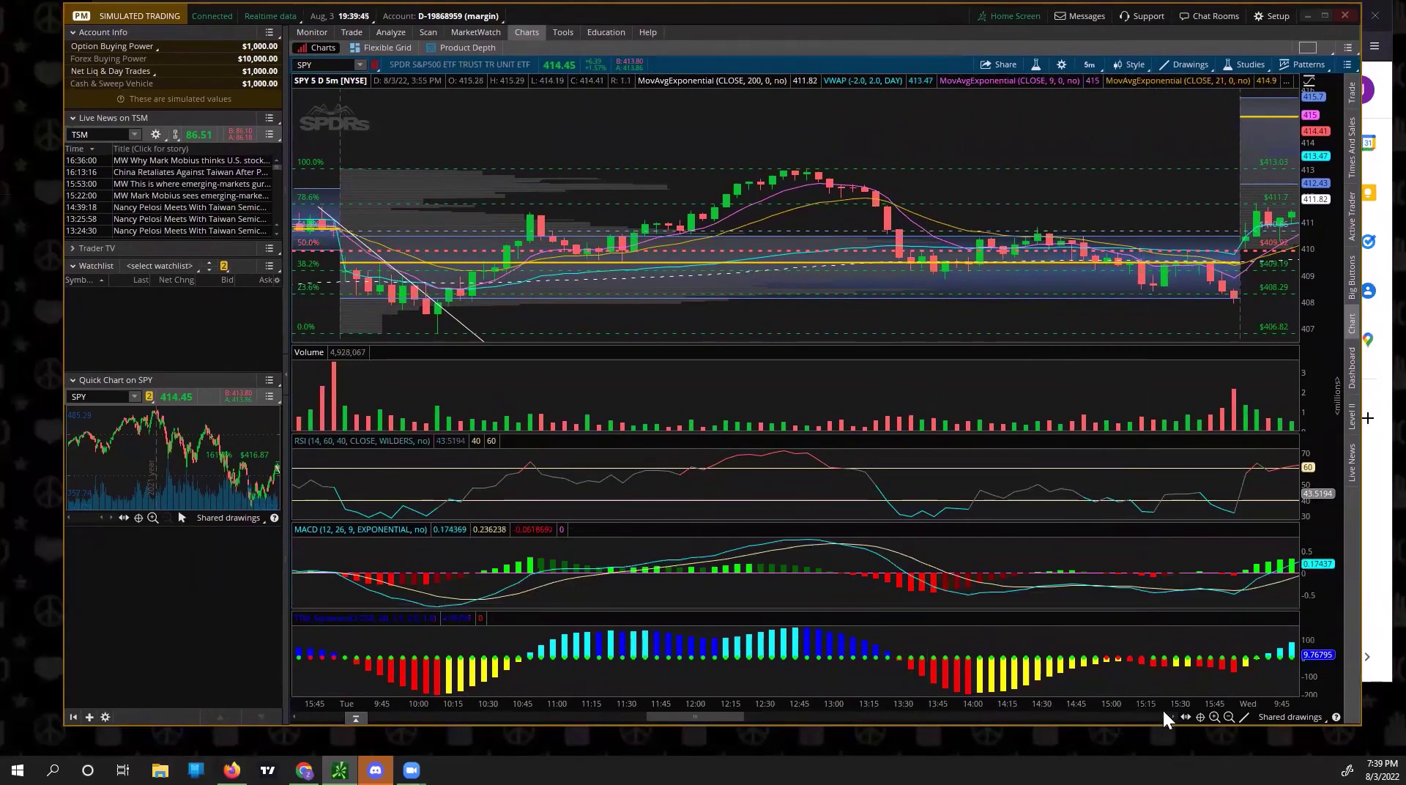
Step: Examine the Tuesday and Wednesday SPY sessions together on the 5-minute chart
left_click(1168, 714)
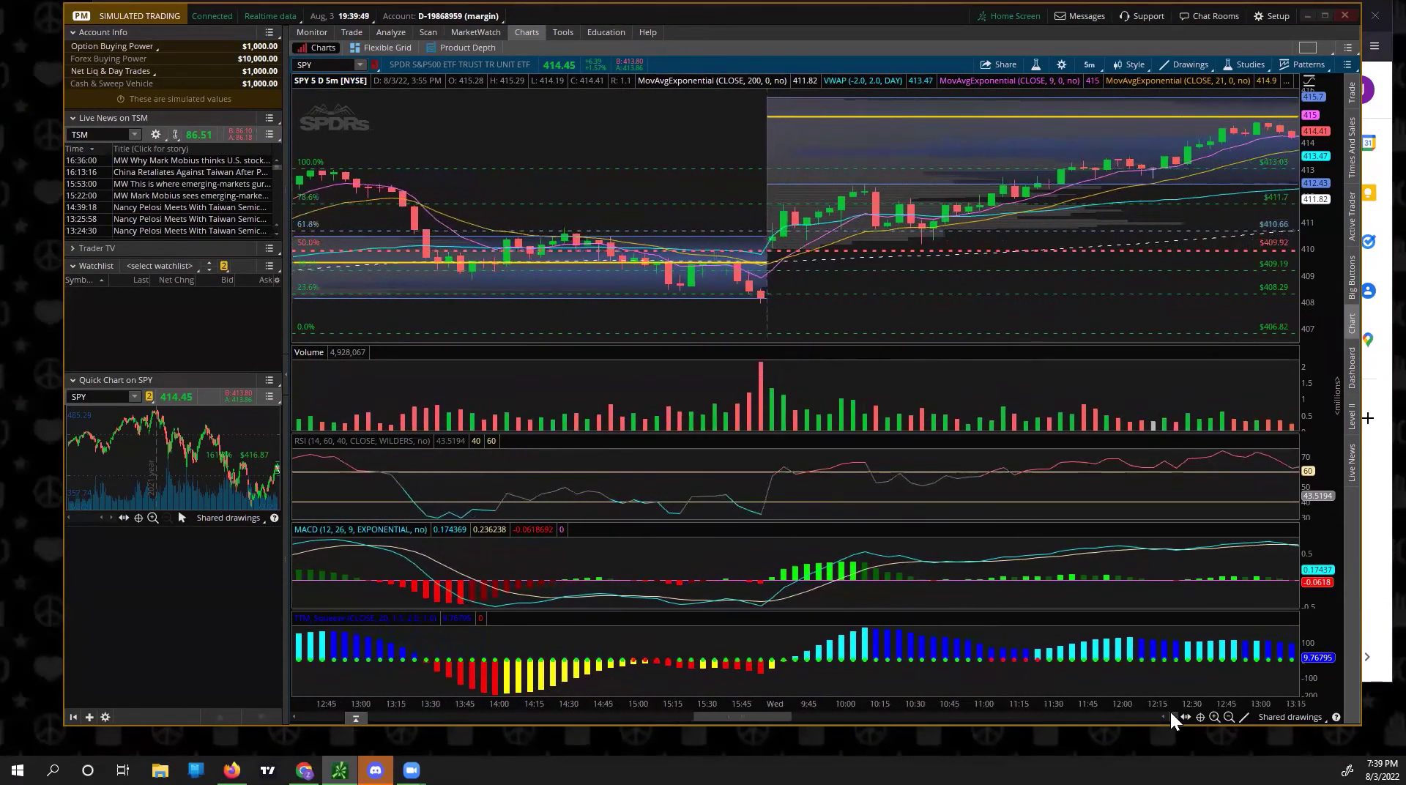
left_click_drag(774, 721, 803, 708)
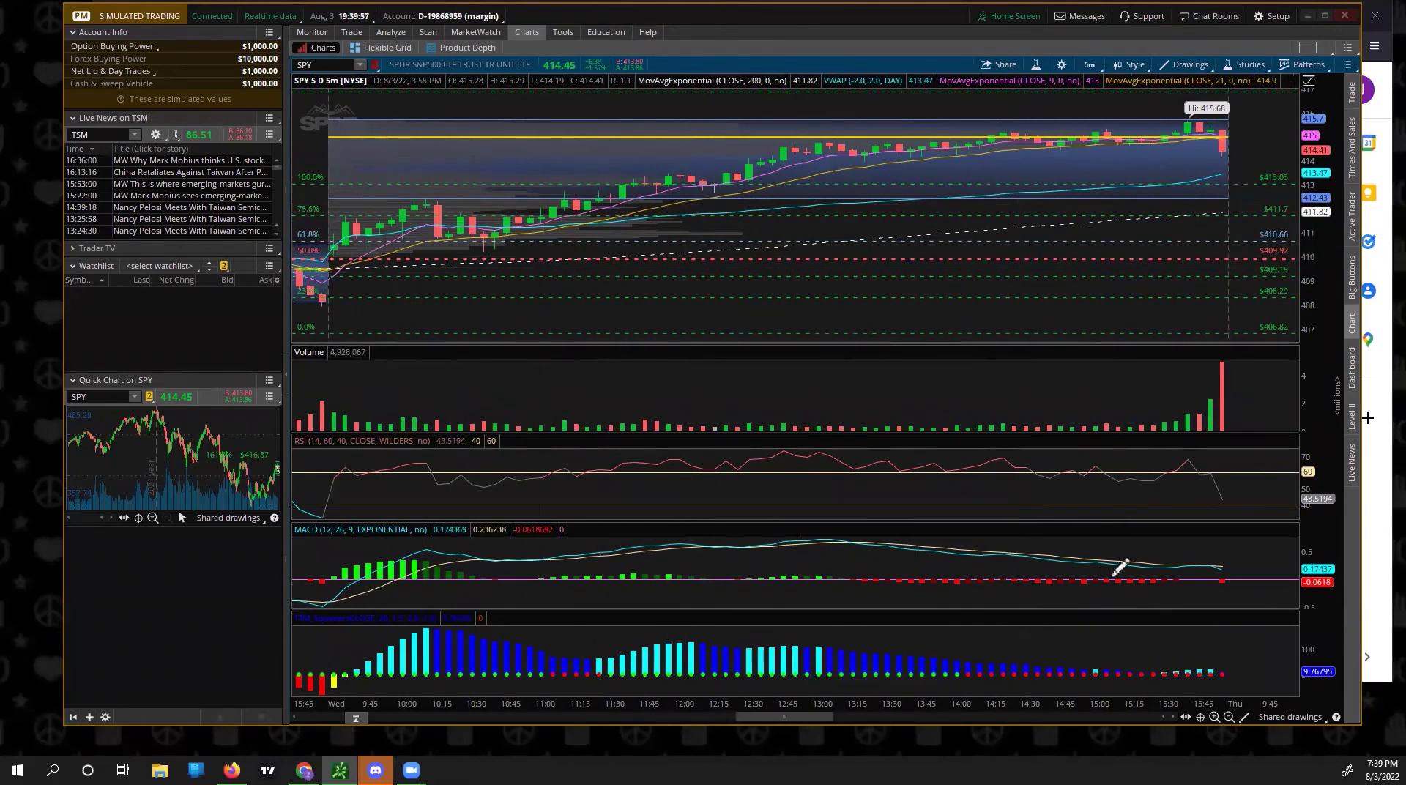
left_click(1228, 717)
left_click(1228, 717)
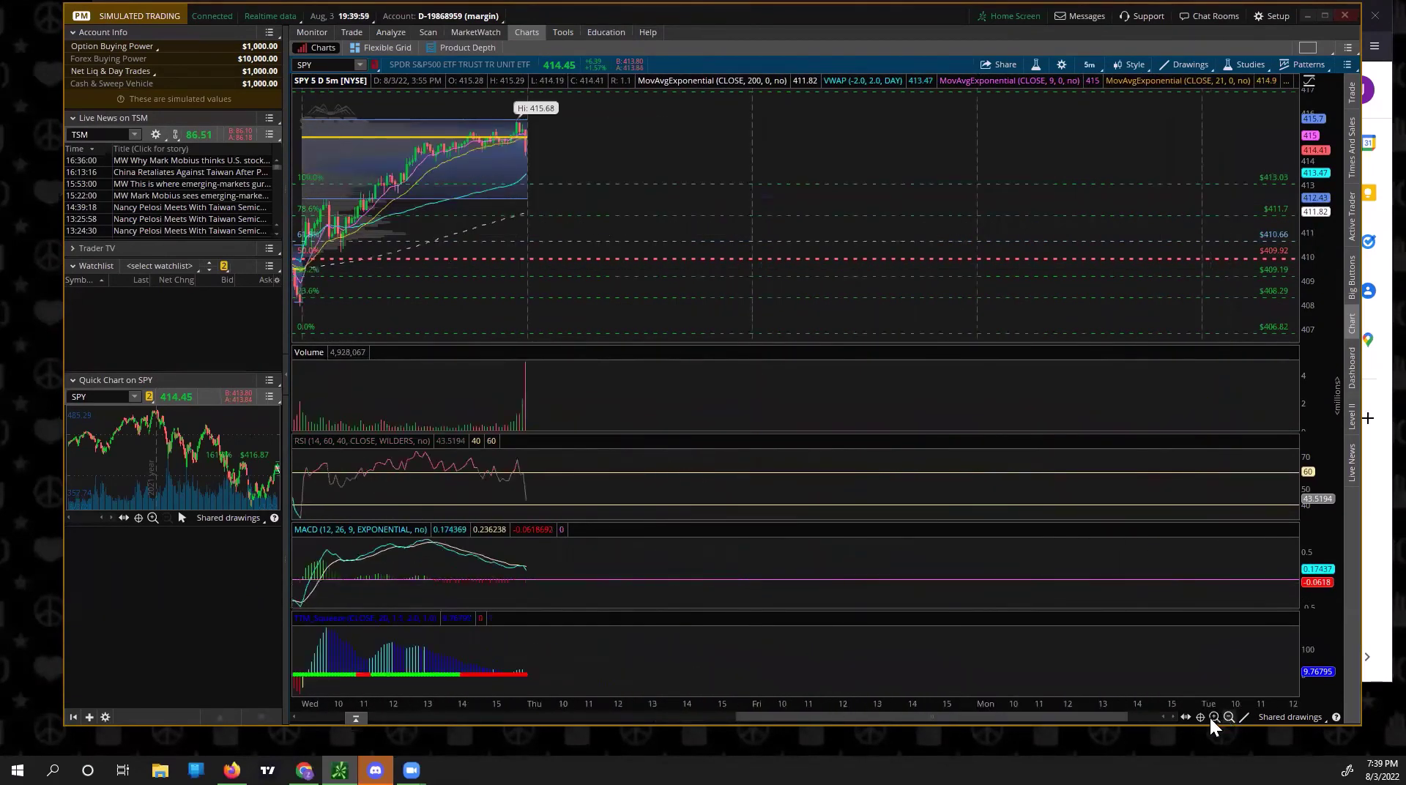
left_click_drag(954, 718, 870, 710)
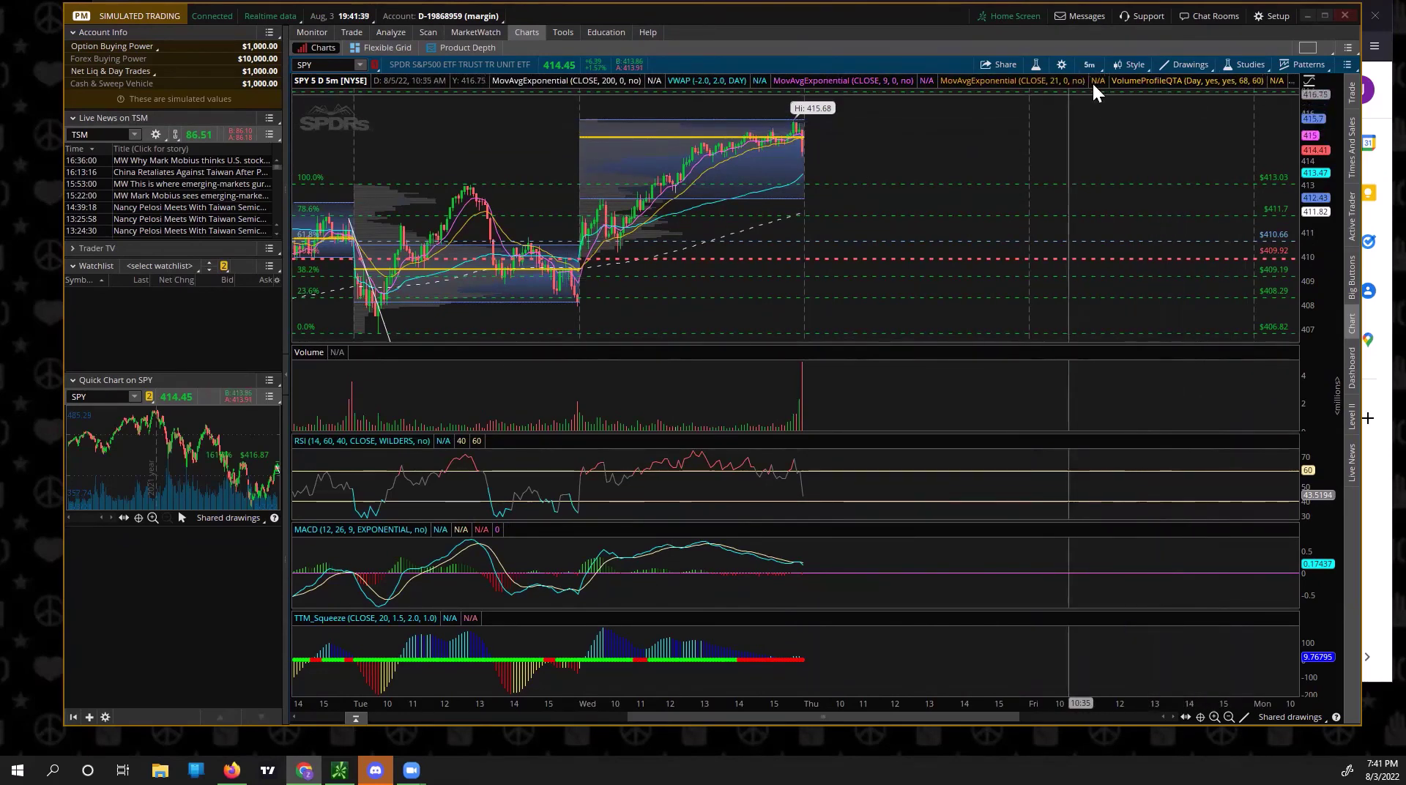
left_click(1280, 18)
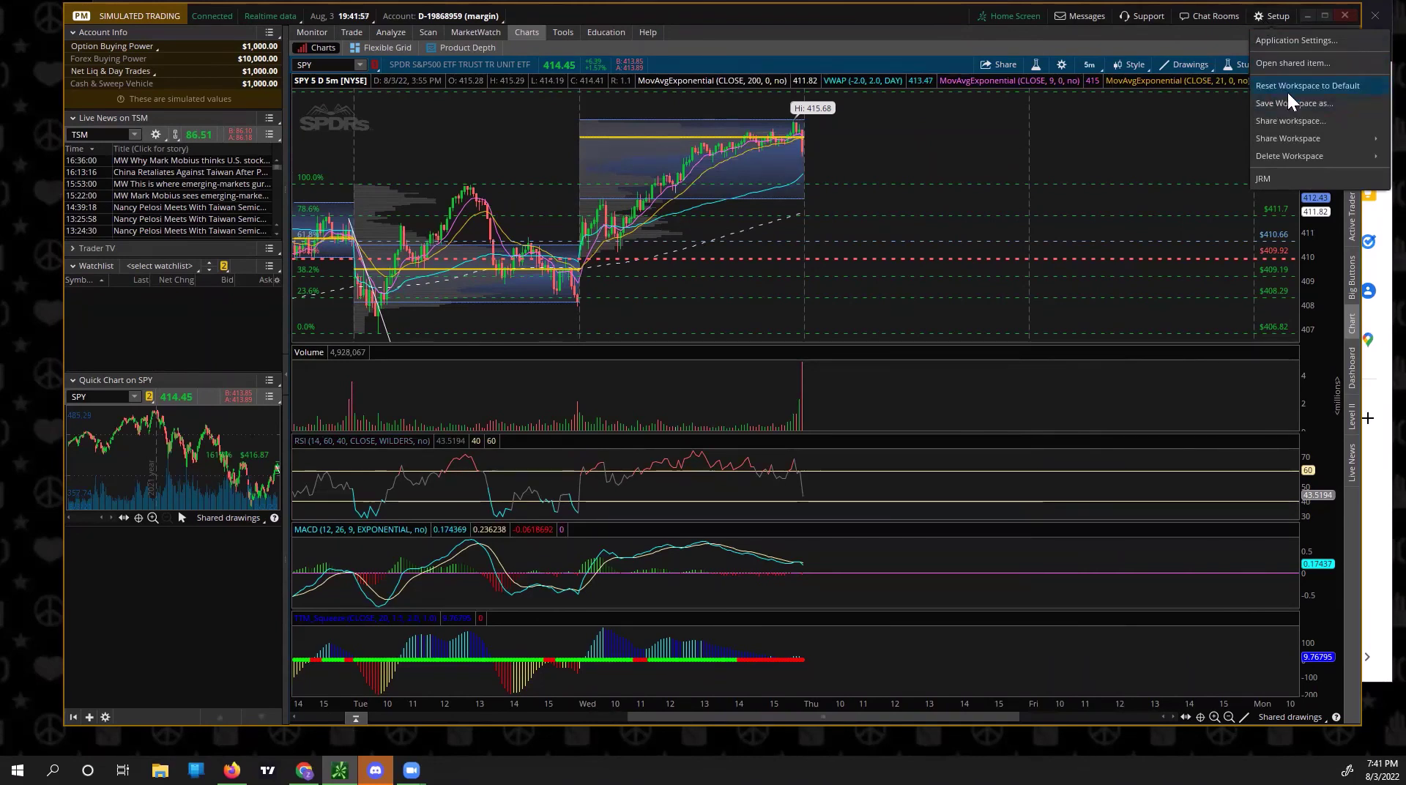
mouse_move(1289, 137)
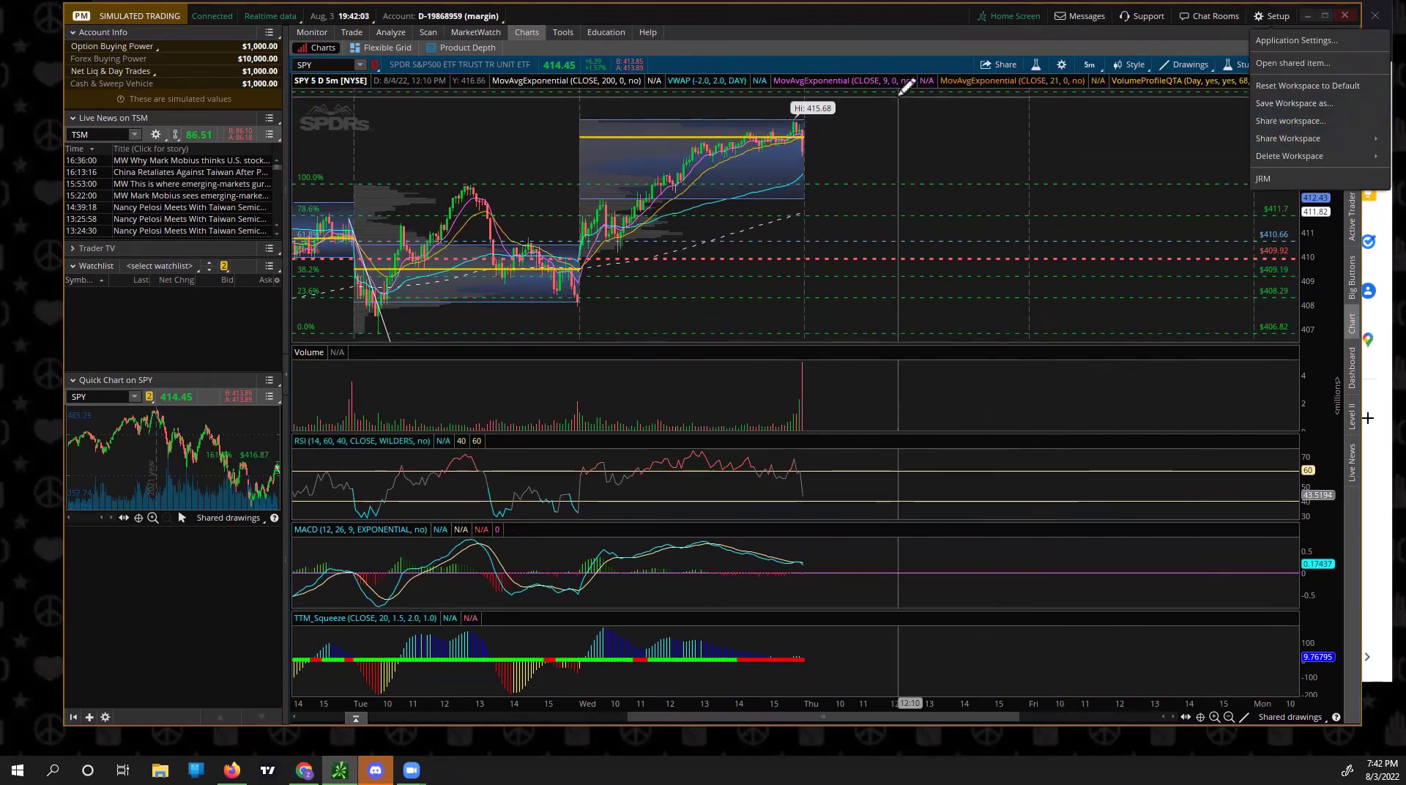
left_click(916, 112)
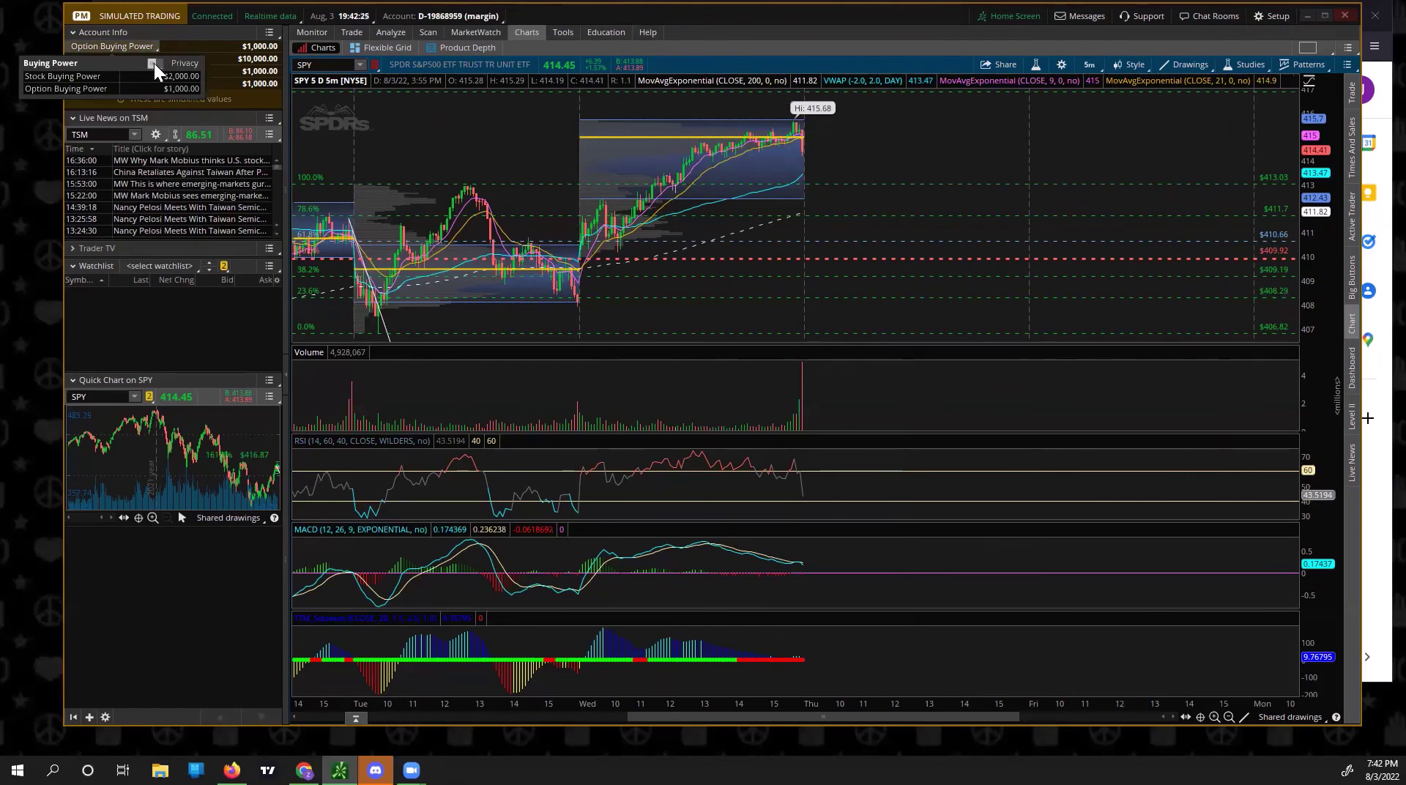
Step: Turn on Privacy for the account info so that the account number and balances are hidden
left_click(152, 63)
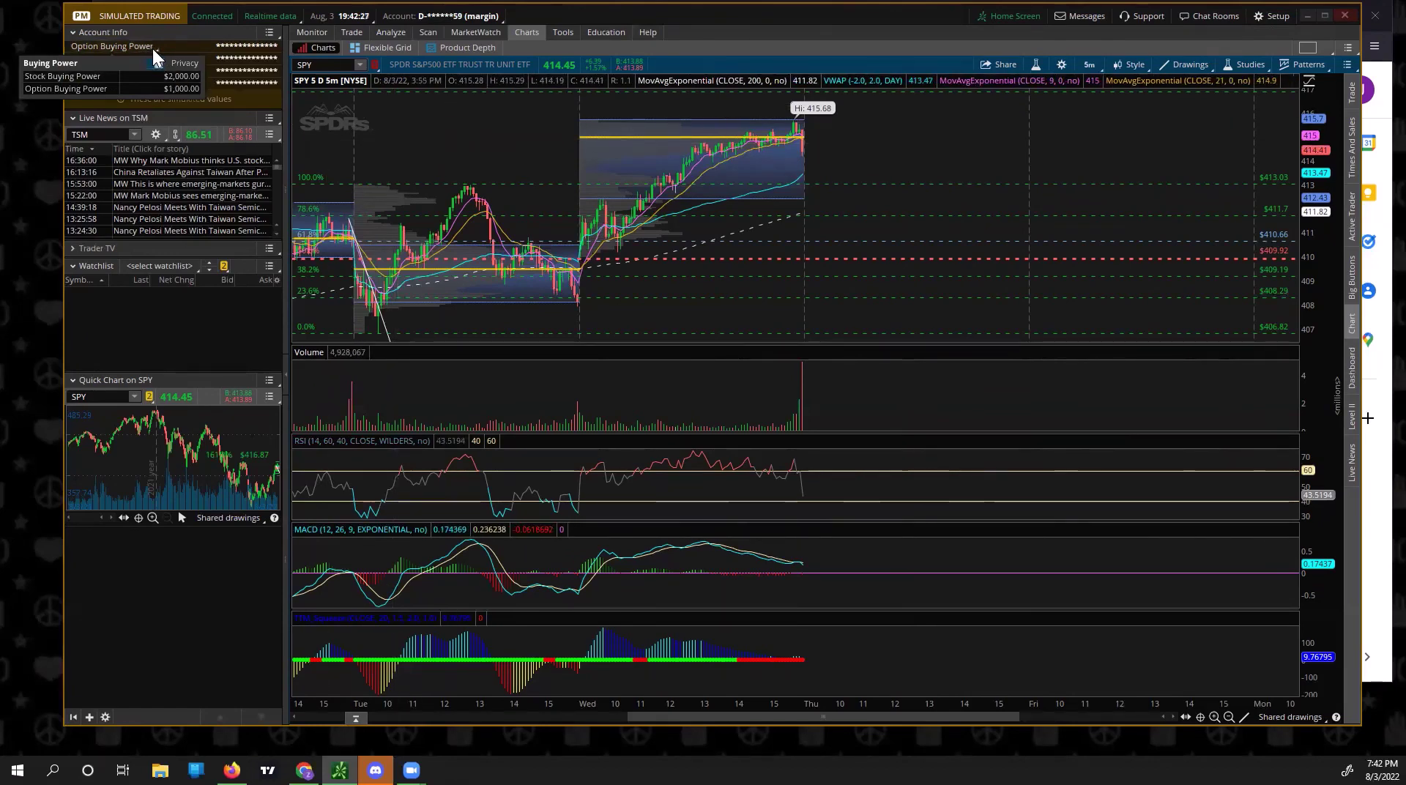